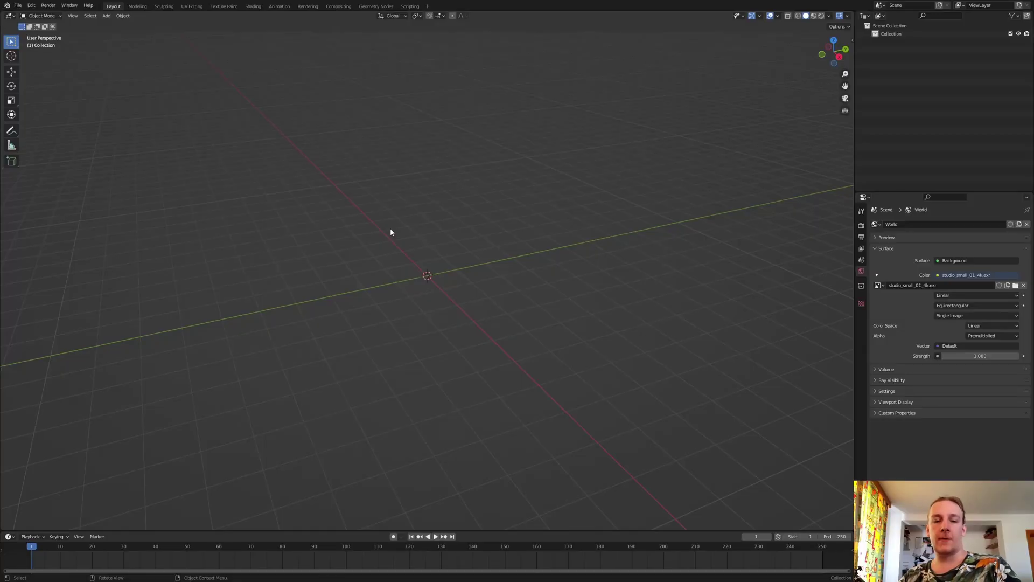
Step: Add a plane mesh at the world origin and subdivide it with 100 cuts
key(shift+a)
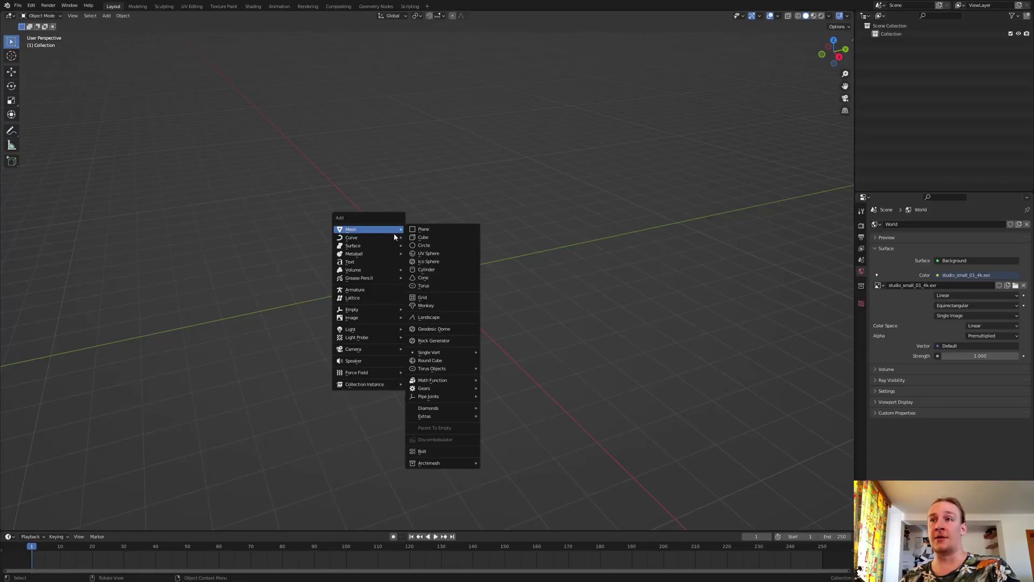
click(424, 230)
key(Tab)
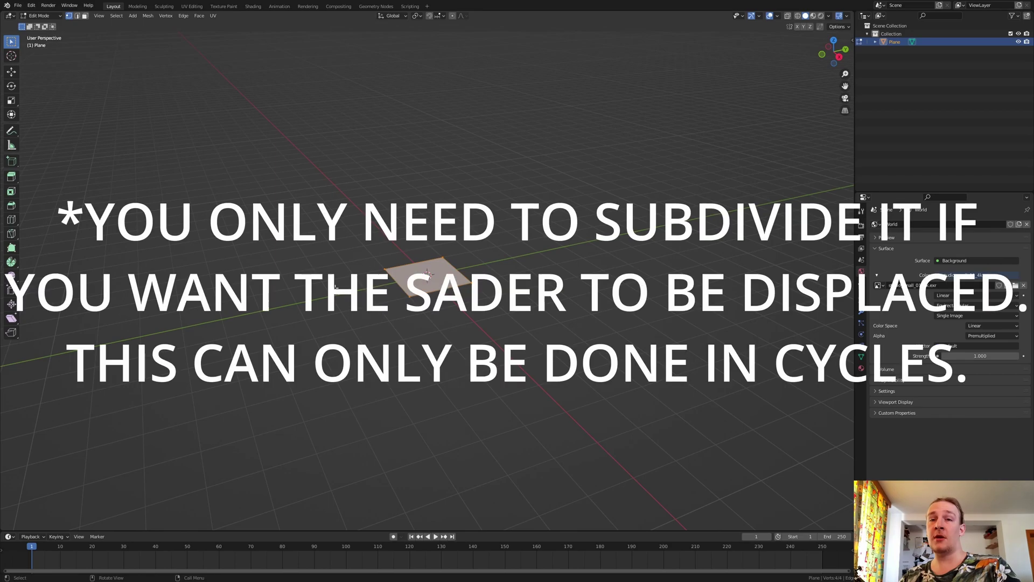
right_click(344, 296)
click(334, 294)
click(48, 523)
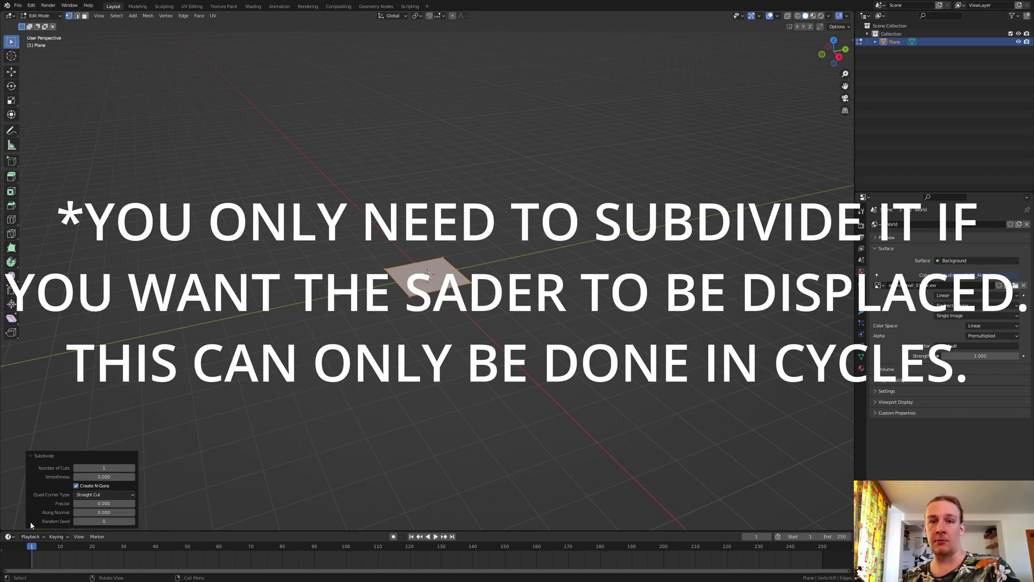
click(108, 468)
text(100)
key(Return)
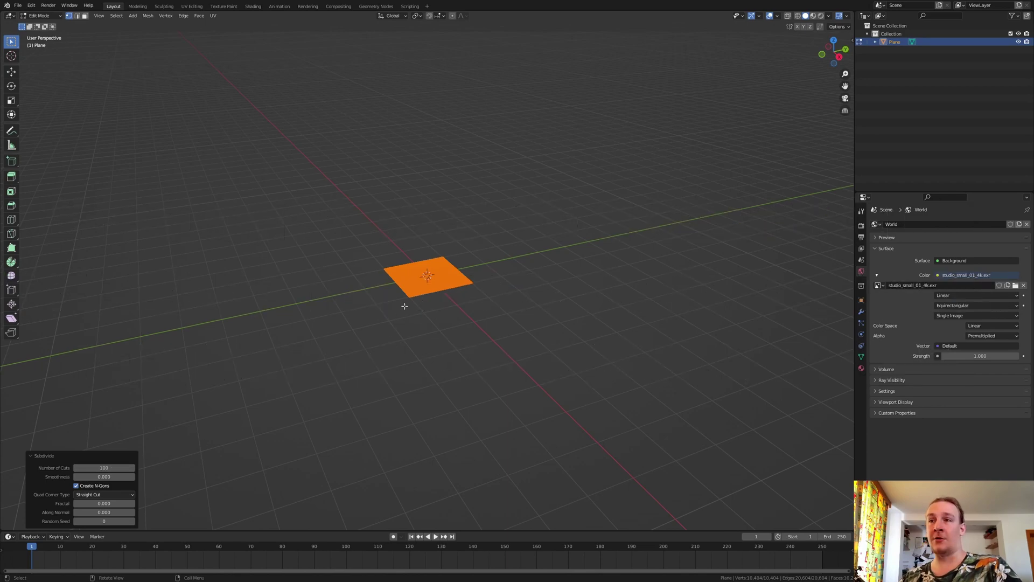
key(Tab)
Step: Switch to the Shading workspace and show the viewport in rendered mode
scroll(435, 266, up, 5)
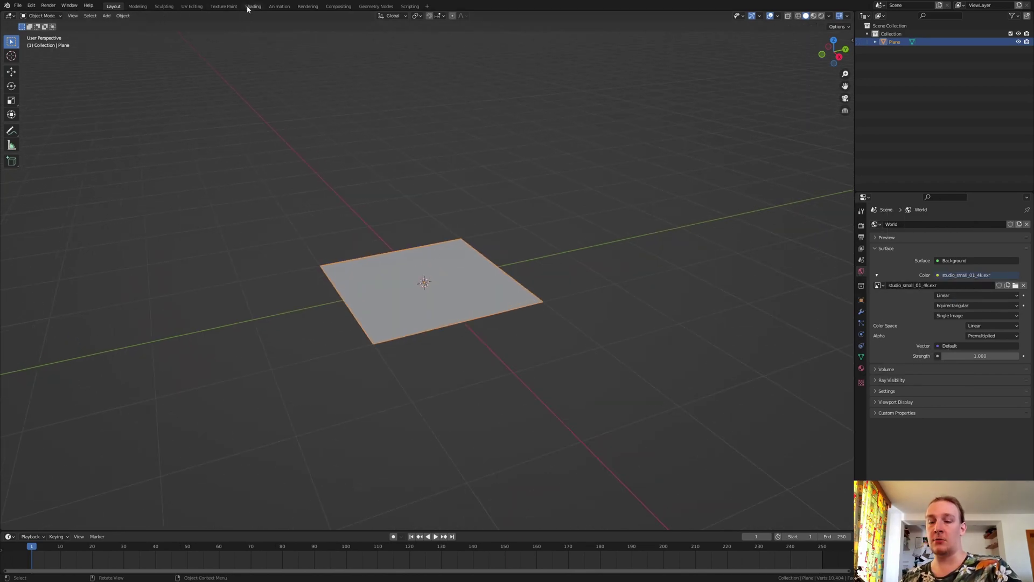
click(253, 6)
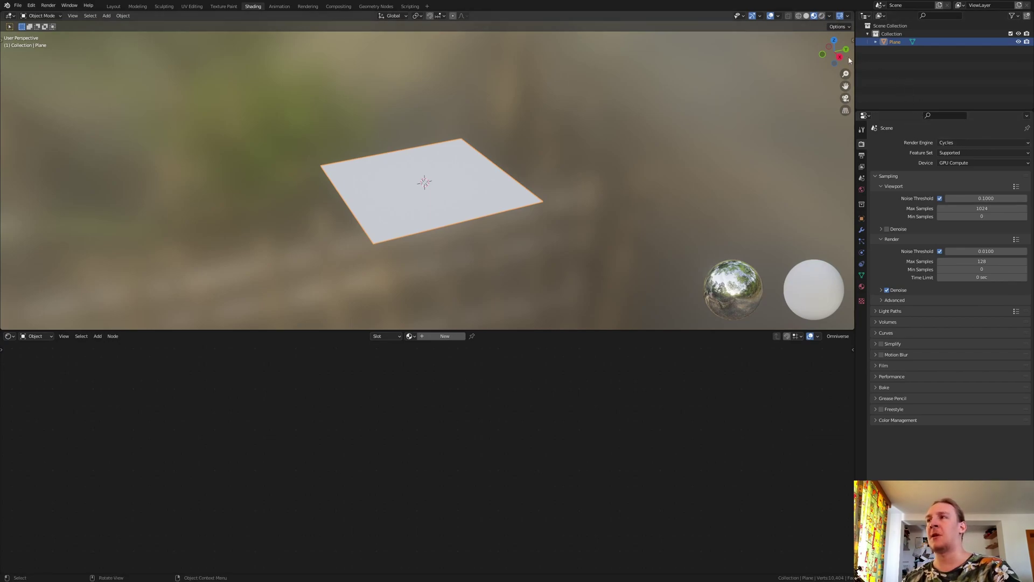
click(821, 16)
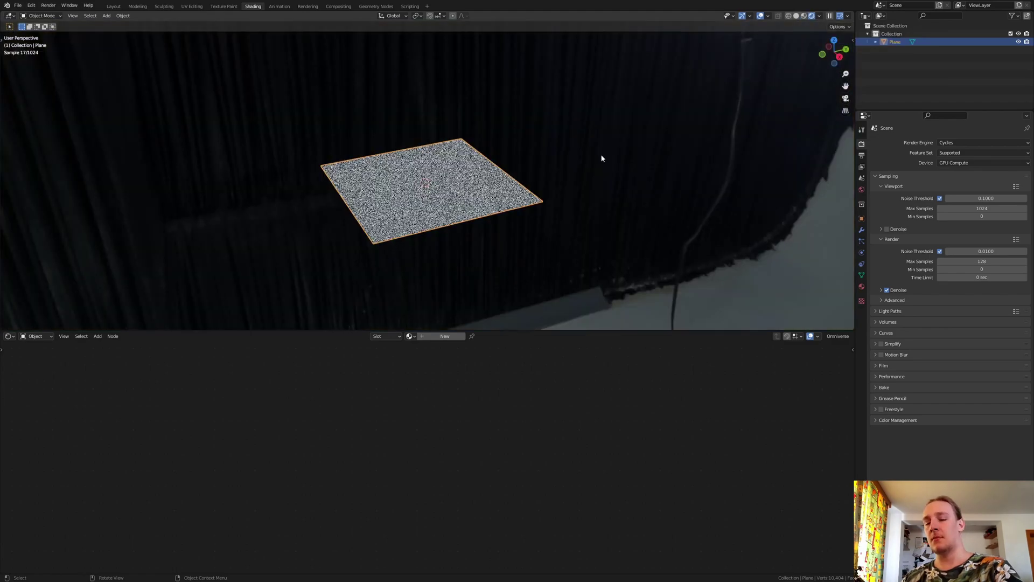
Step: Make the render film transparent and show the world settings with the environment image
click(876, 367)
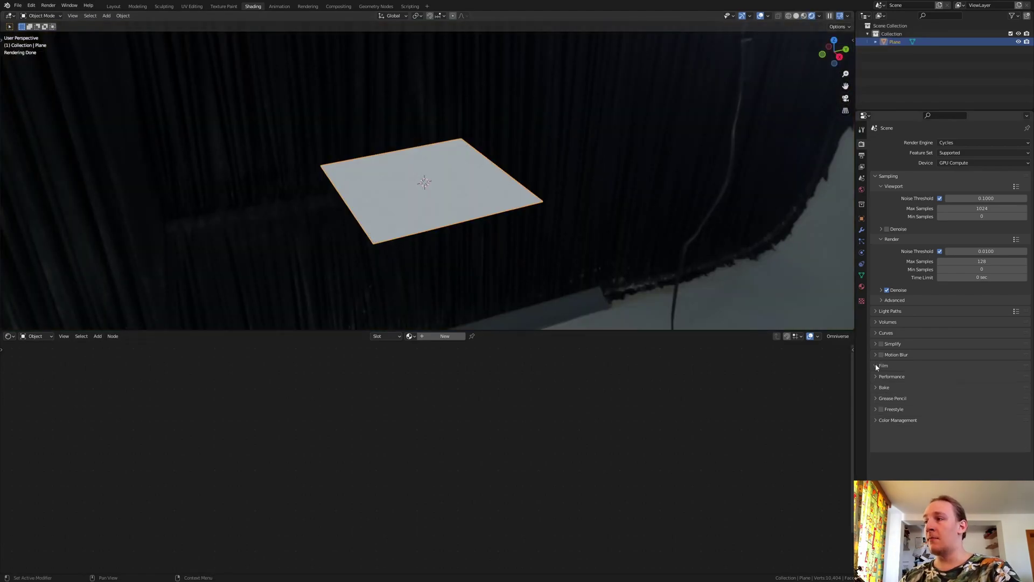
click(887, 424)
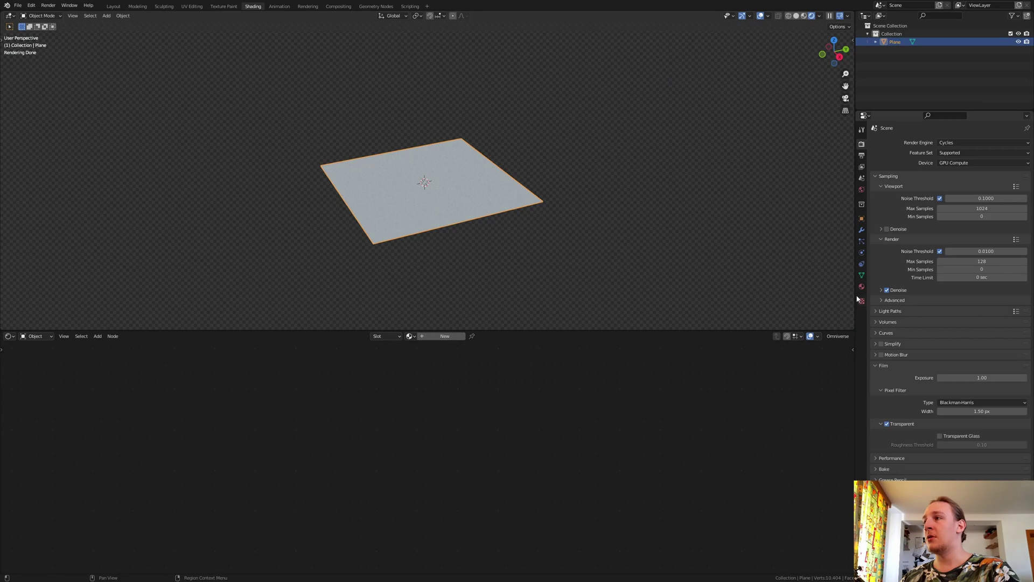
click(862, 190)
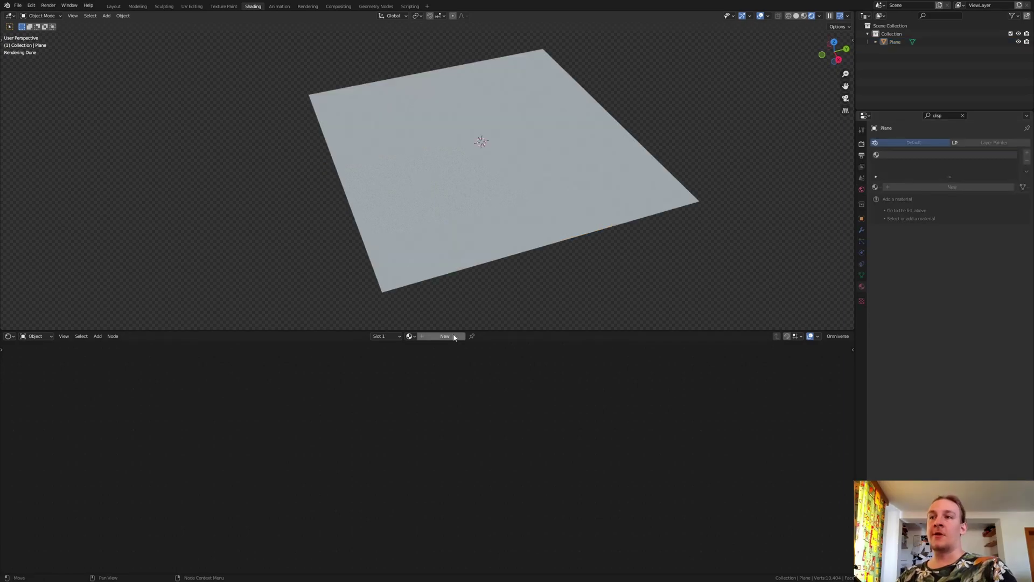
Step: Create a new material for the plane and add a Noise Texture node to it
click(445, 336)
key(shift+a)
text(noi)
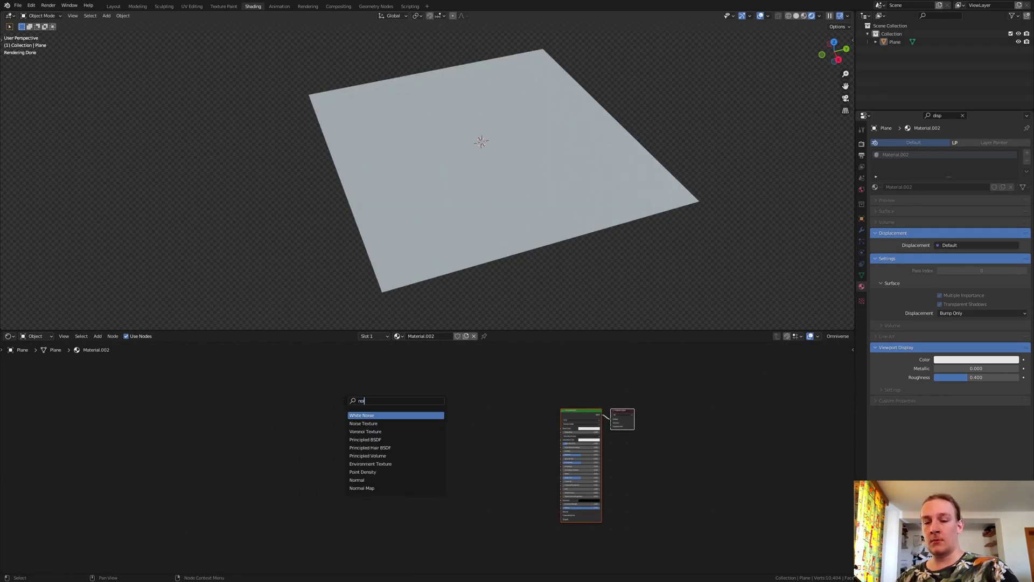
click(378, 422)
click(330, 416)
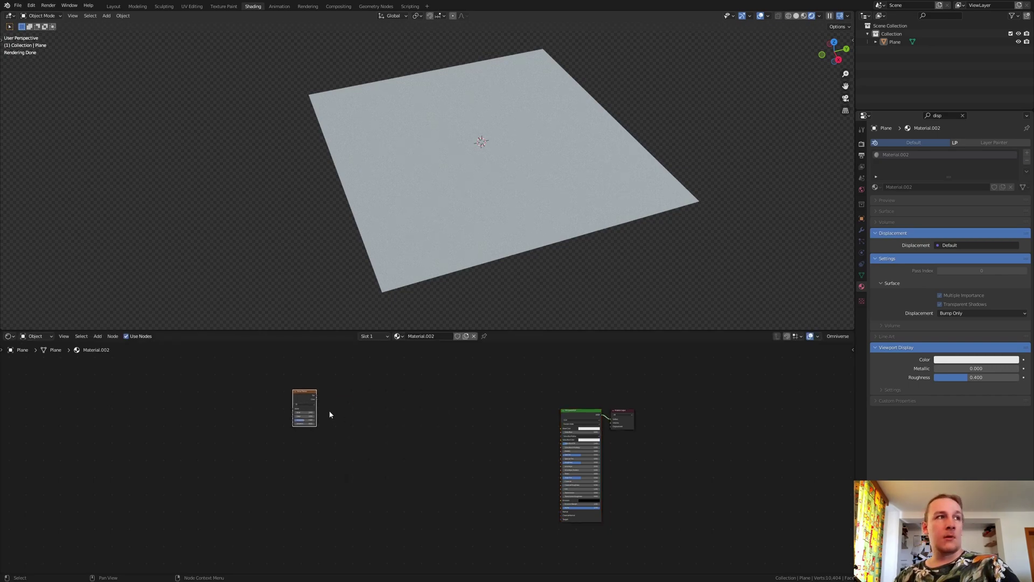
Step: Add a Voronoi Texture node beside the Noise Texture and set its feature output to Distance to Edge
scroll(351, 404, up, 2)
scroll(304, 406, up, 1)
drag(301, 399, 311, 403)
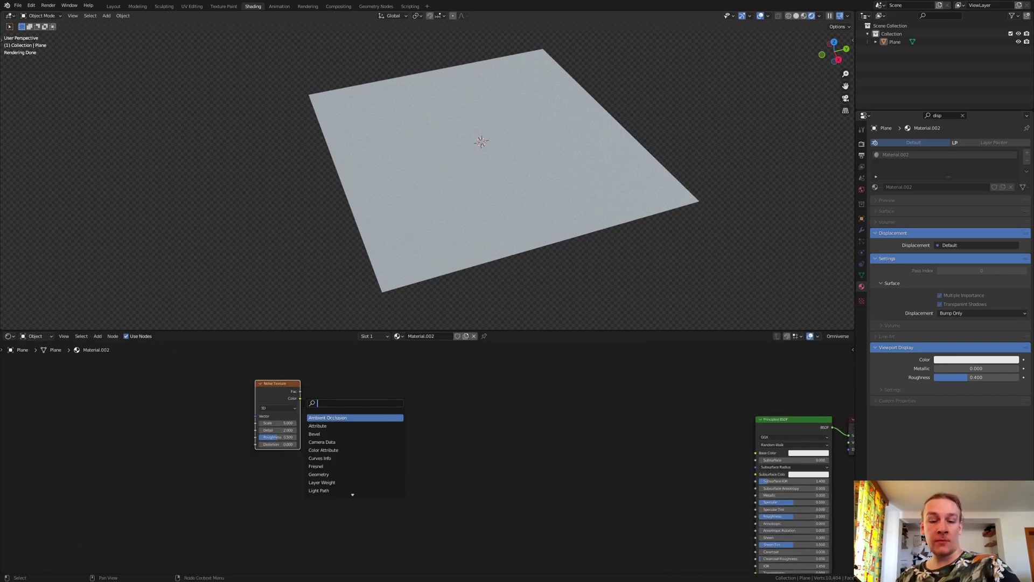
text(vor)
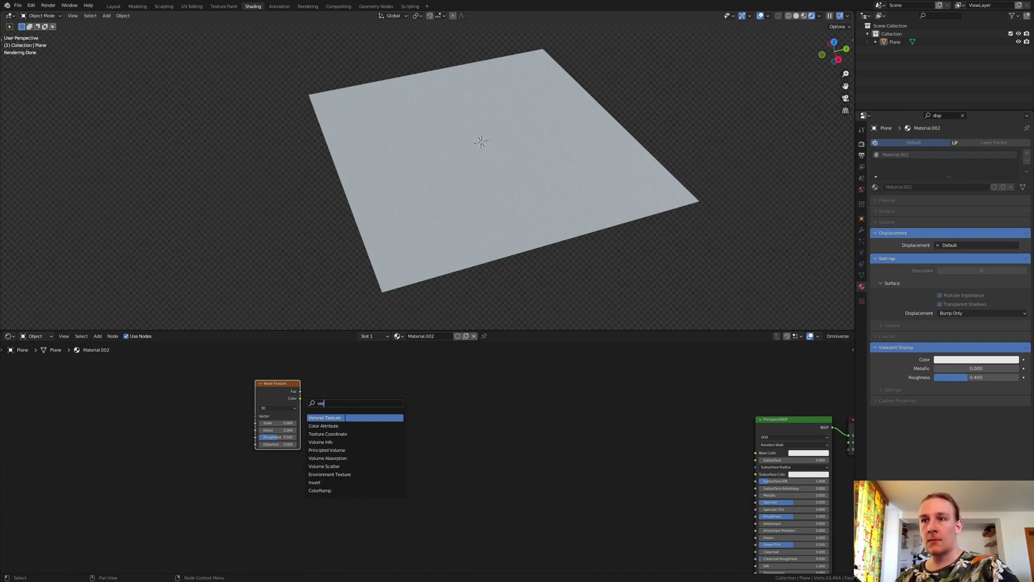
click(346, 418)
scroll(338, 431, up, 4)
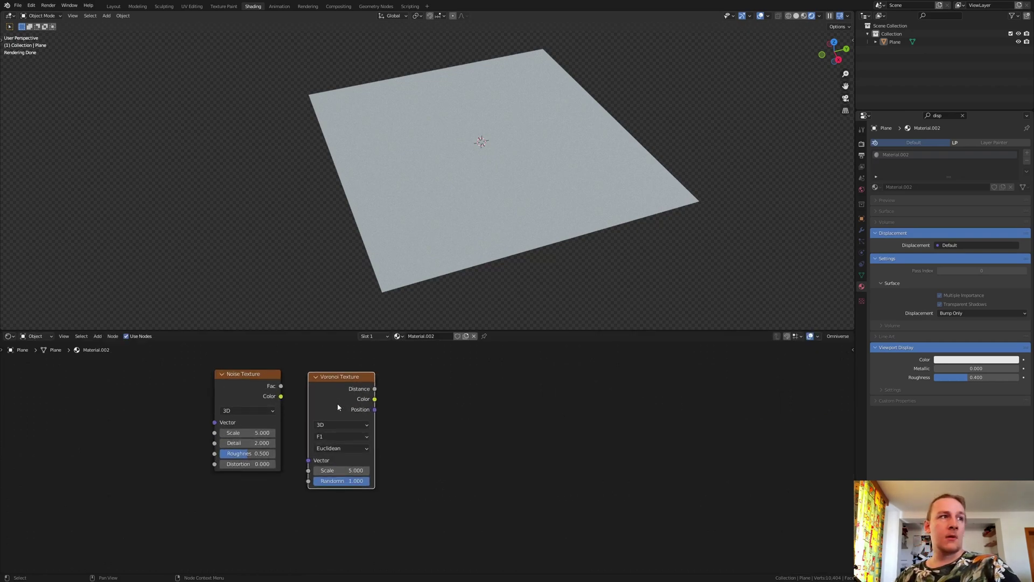
click(336, 447)
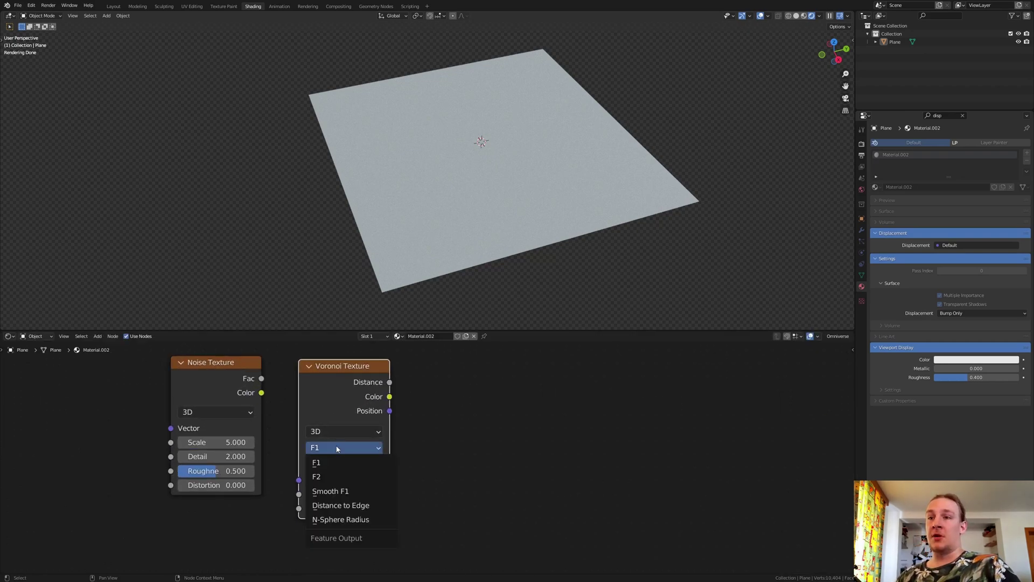
click(355, 507)
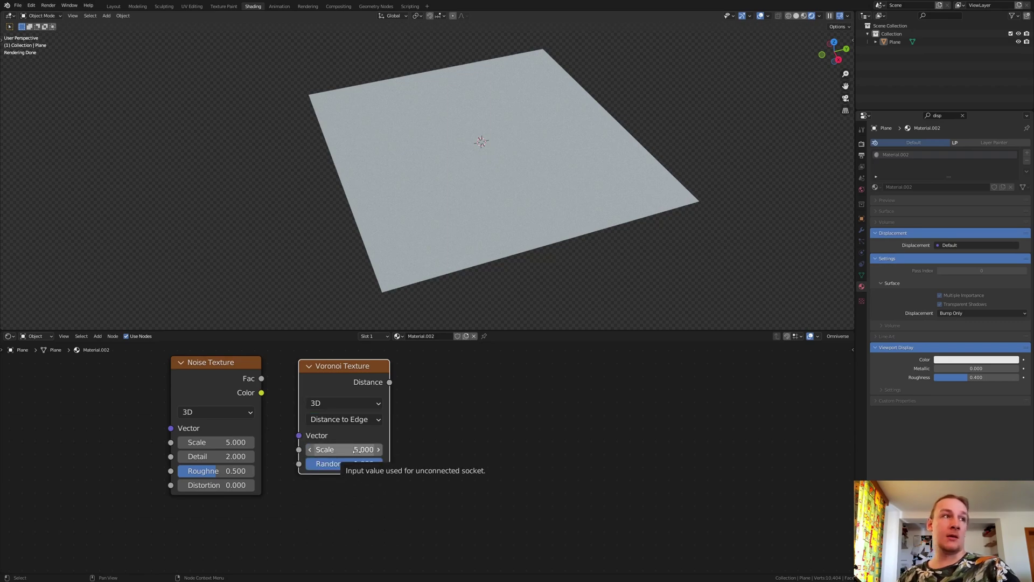
Step: Add a MixRGB node, link the Voronoi Distance to its Fac, and link the Noise Fac to the Voronoi Vector
scroll(441, 443, down, 3)
key(shift+a)
text(m)
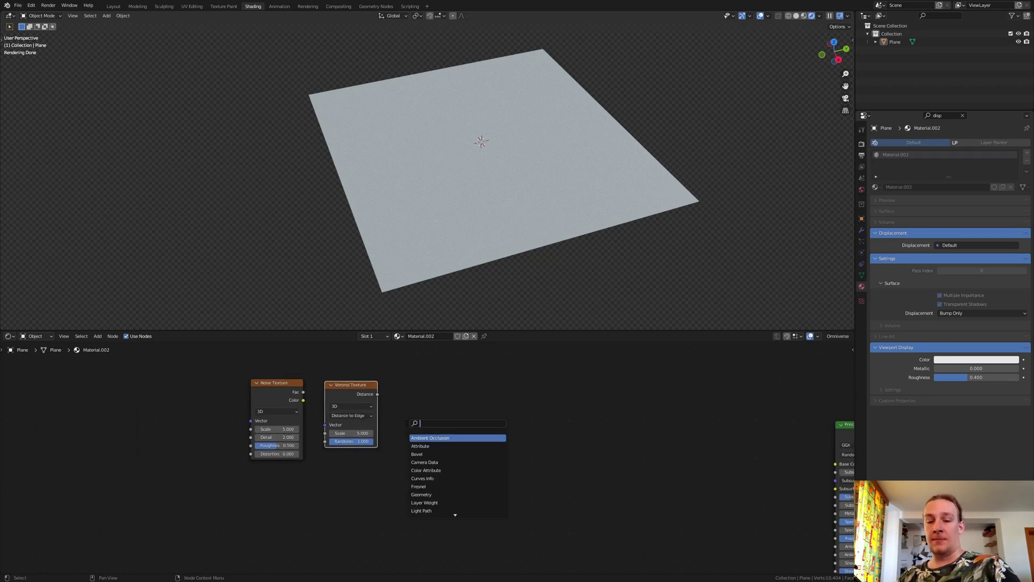
text(ix)
key(Return)
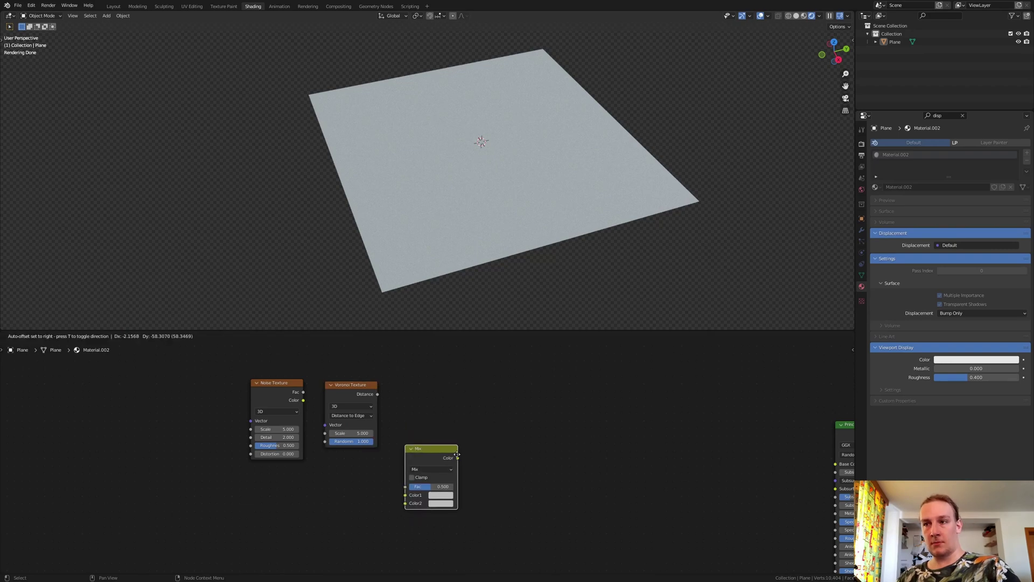
click(418, 441)
drag(377, 395, 418, 480)
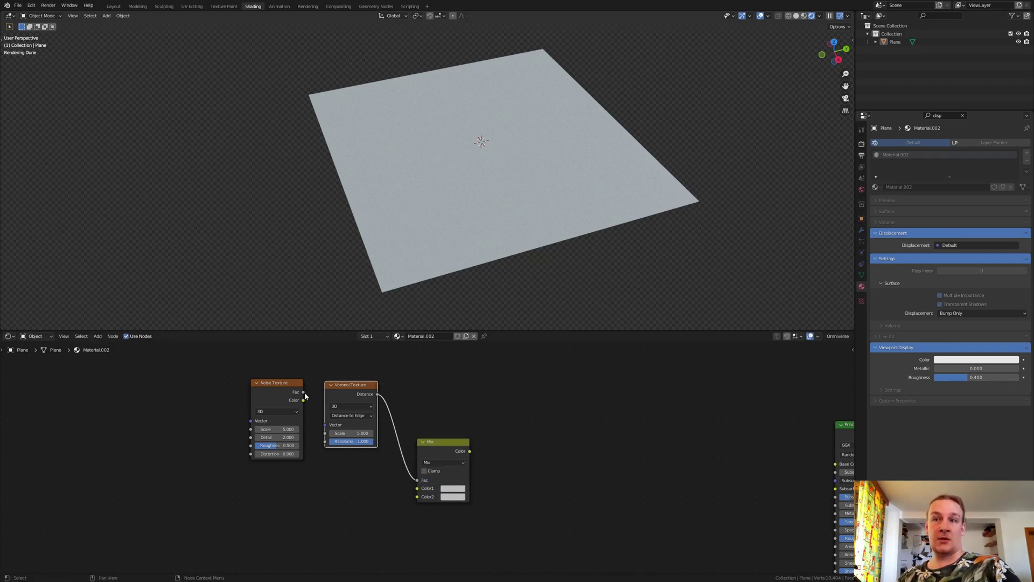
drag(304, 393, 329, 427)
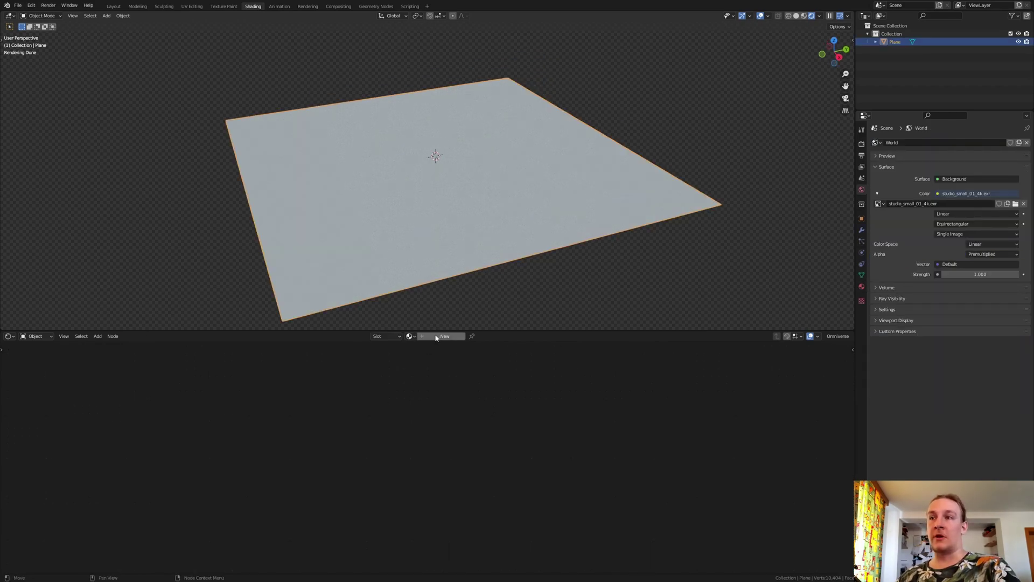
Step: Create a fresh material on the plane and place a Noise Texture node well before the Principled BSDF
click(436, 338)
middle_drag(431, 405, 569, 382)
middle_drag(303, 369, 513, 402)
key(shift+a)
text(noi)
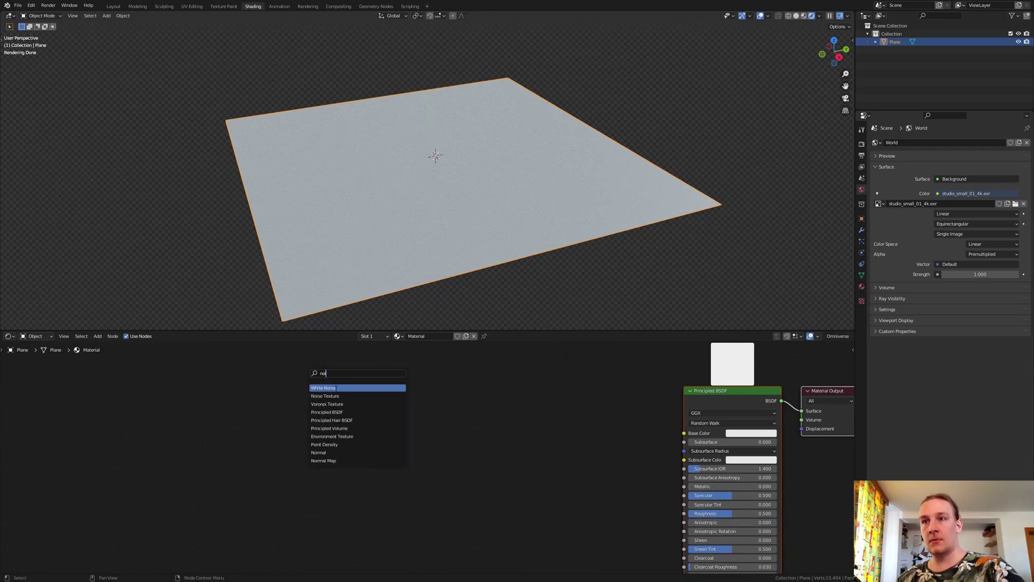
click(336, 395)
click(193, 401)
Step: Add a Voronoi Texture node next to the Noise Texture node
key(shift+a)
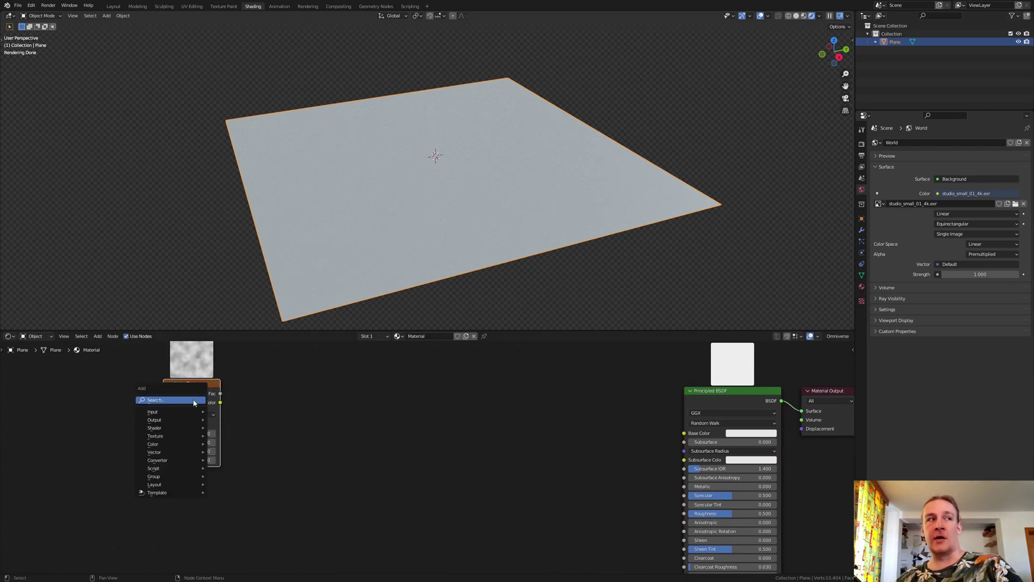
click(194, 401)
text(vor)
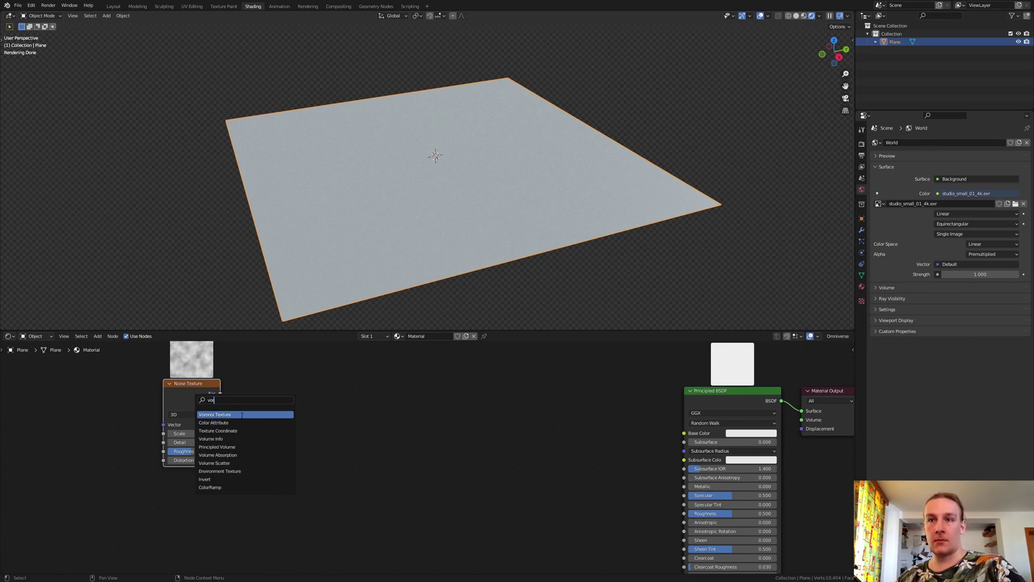
key(Return)
click(259, 415)
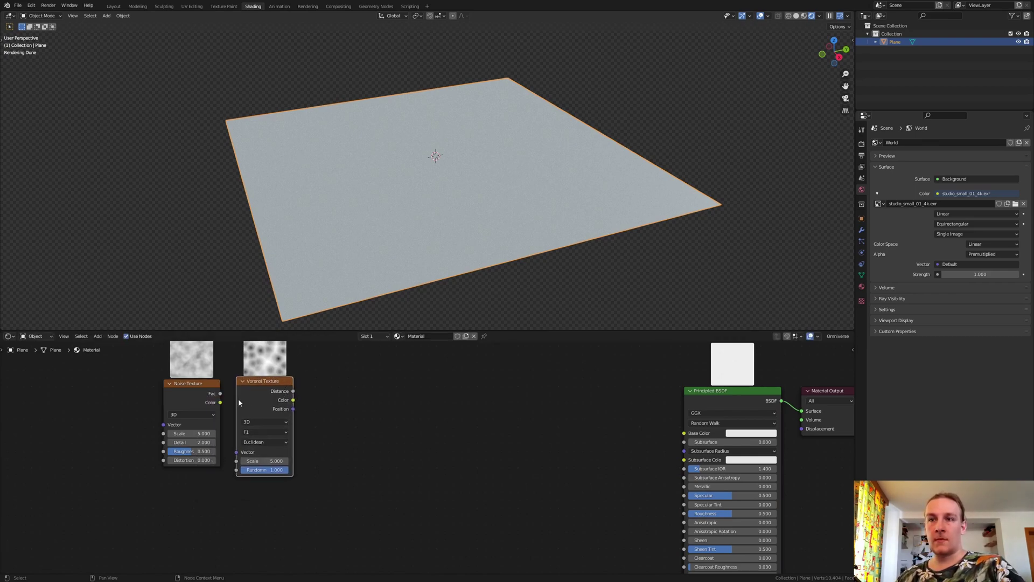
Step: Link the Noise Texture's Fac output to the Voronoi Vector input and set the Voronoi feature output to Distance to Edge
drag(221, 395, 236, 452)
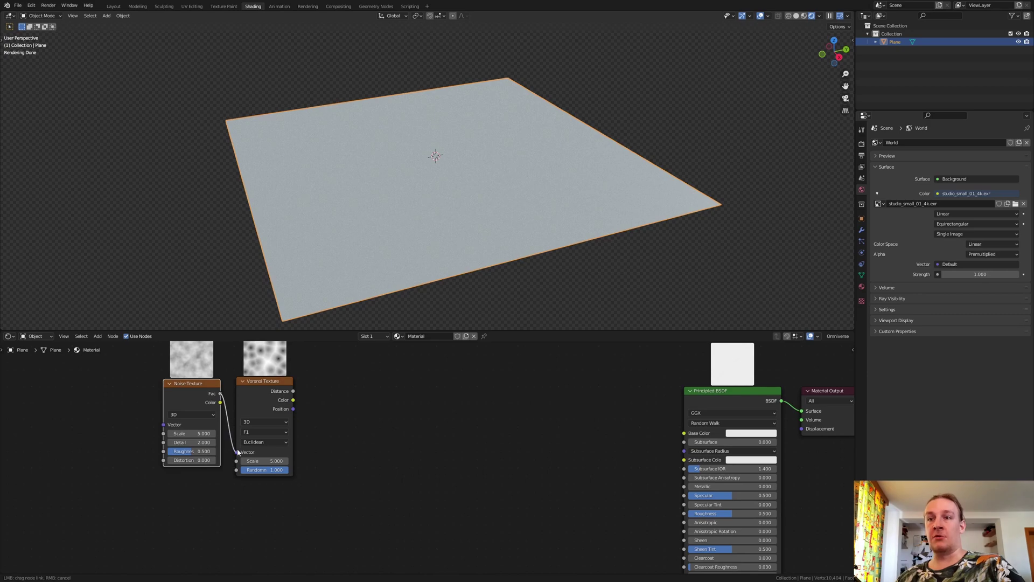
click(261, 433)
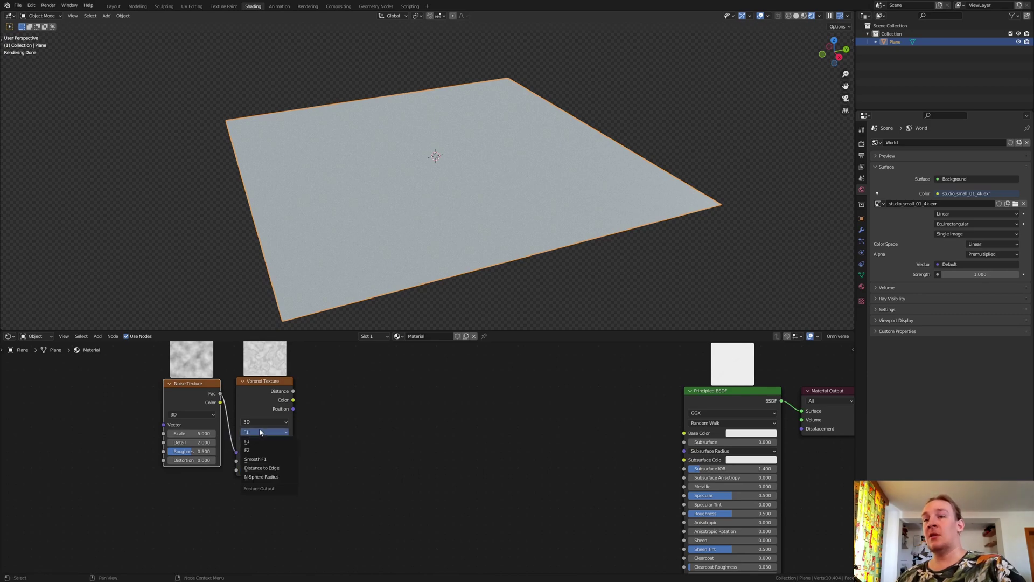
click(285, 468)
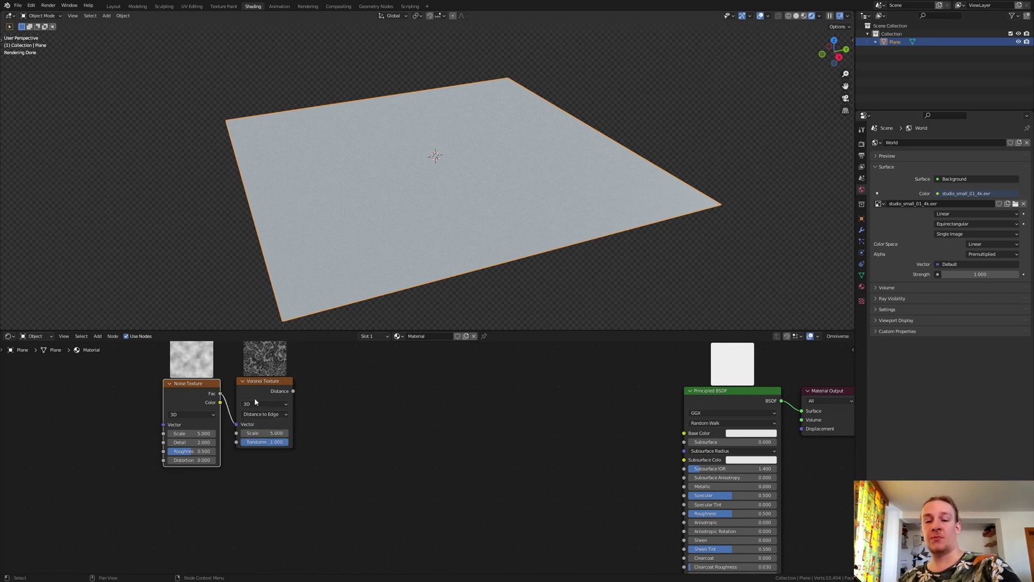
Step: Add a MixRGB node after the Voronoi Texture and link the Voronoi Distance output to its Fac input
scroll(293, 404, up, 3)
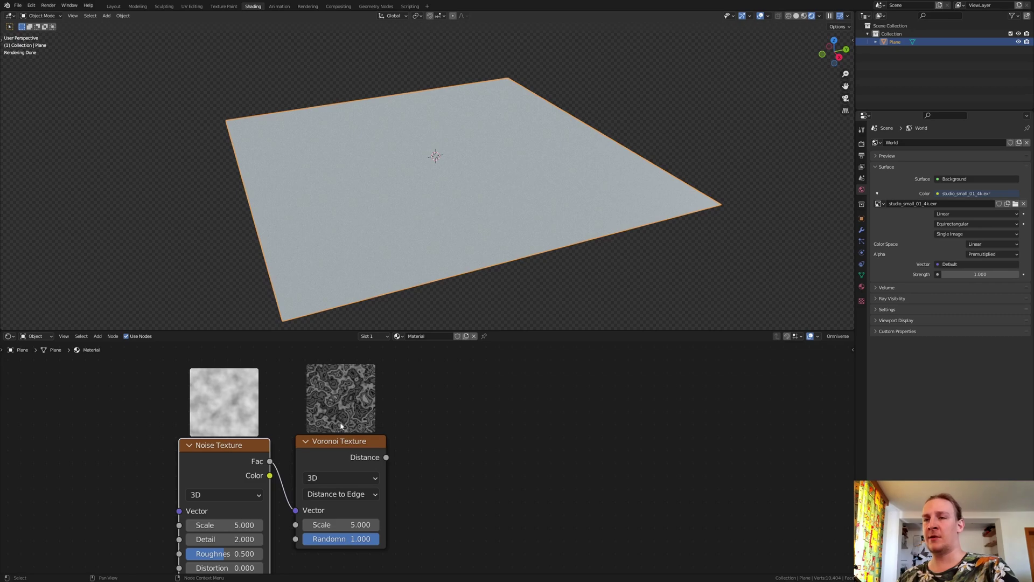
middle_drag(432, 474, 419, 409)
scroll(424, 409, down, 6)
key(shift+a)
click(430, 416)
text(m)
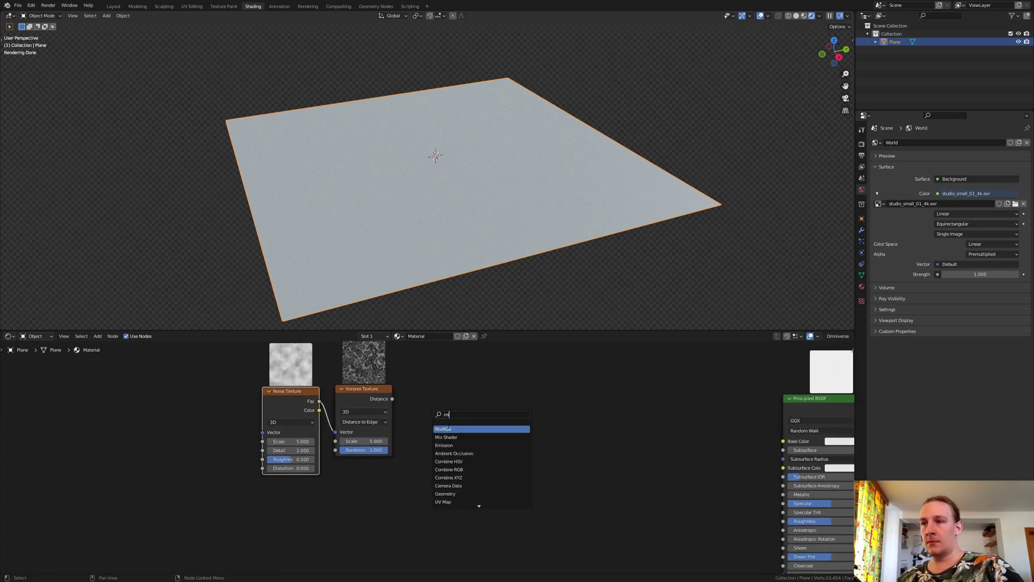
click(449, 428)
click(449, 431)
drag(392, 399, 433, 483)
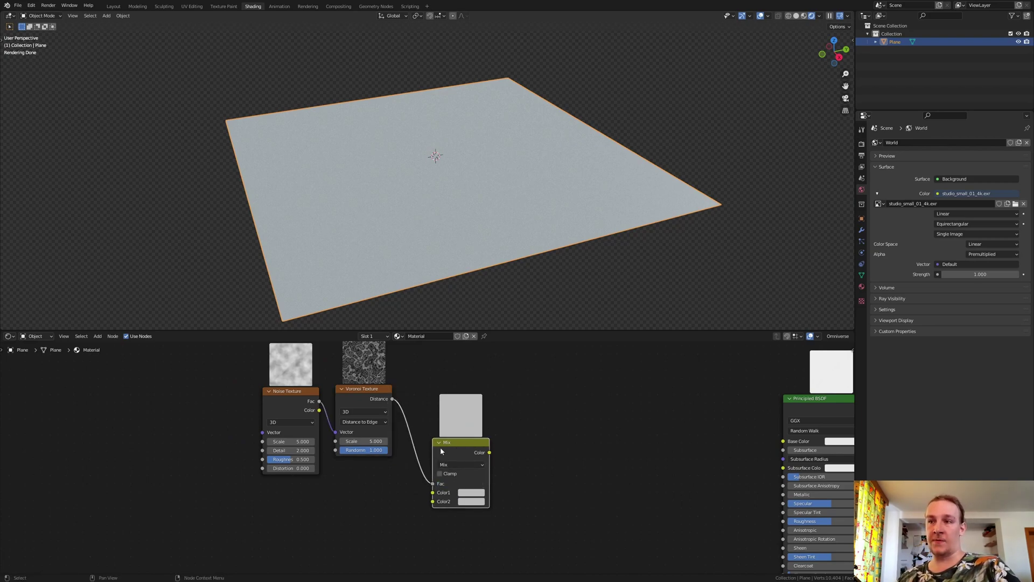
Step: Add Texture Coordinate and Mapping nodes using Object coordinates, delete the generated Image Texture, and link the Mapping Vector to the Mix node's Color1
key(ctrl+t)
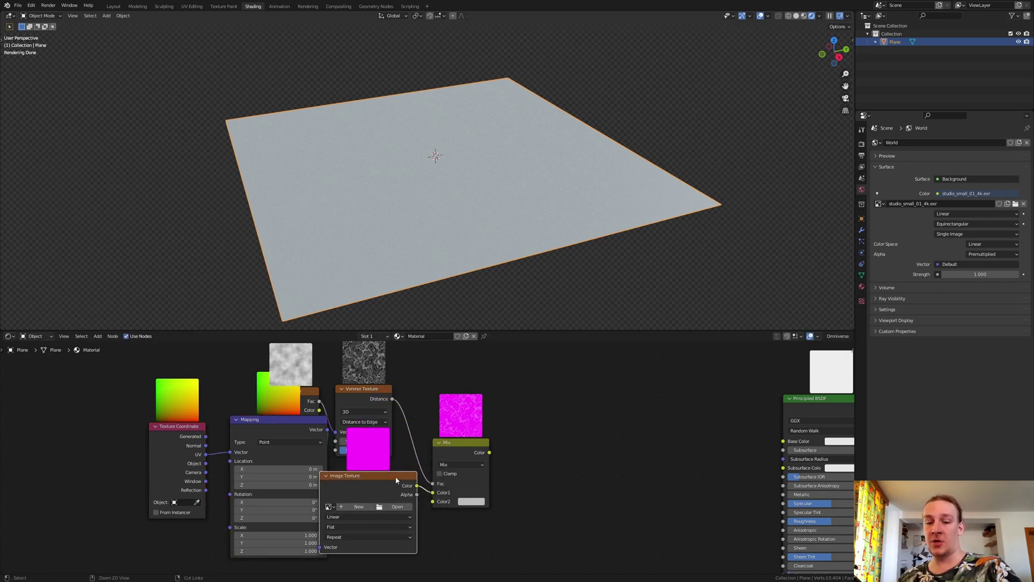
key(x)
drag(300, 416, 286, 341)
click(278, 450)
middle_drag(258, 467, 272, 369)
drag(193, 445, 369, 434)
Step: Move the connected texture, mapping and Mix nodes farther from the Principled BSDF, and select the Mix node
scroll(246, 431, right, 4)
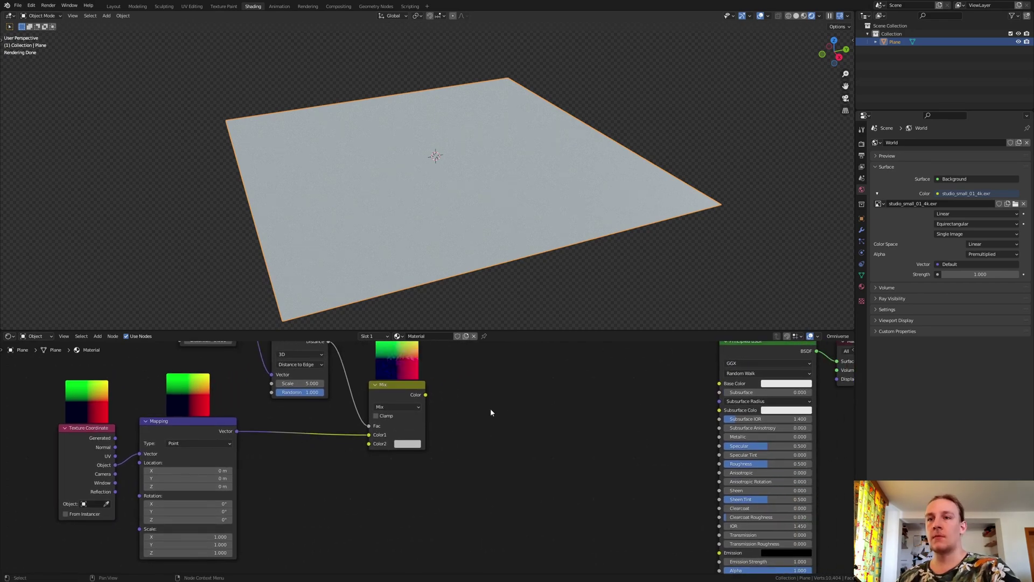
scroll(480, 422, down, 6)
drag(483, 477, 241, 379)
drag(271, 430, 159, 436)
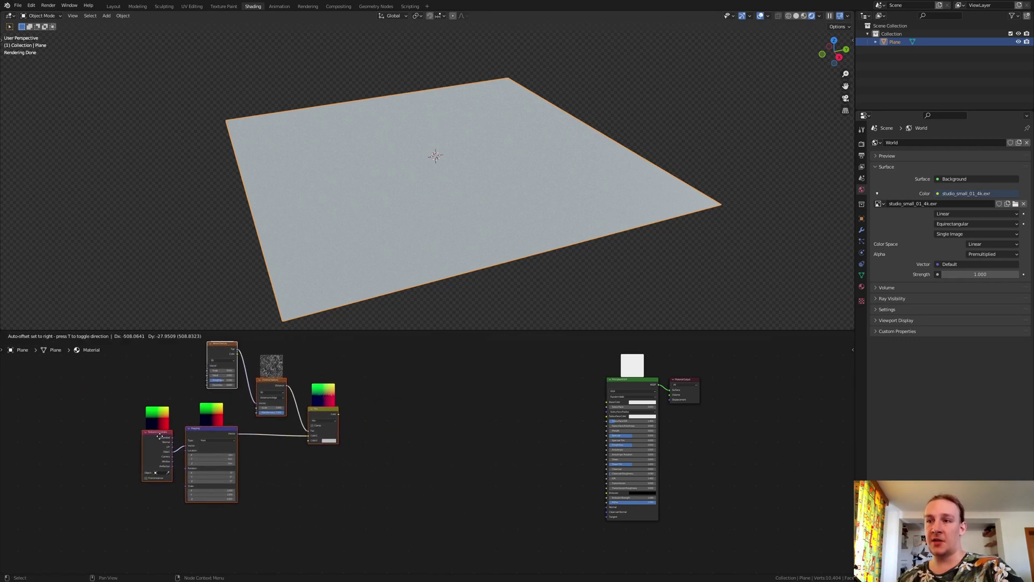
scroll(296, 417, up, 2)
click(353, 410)
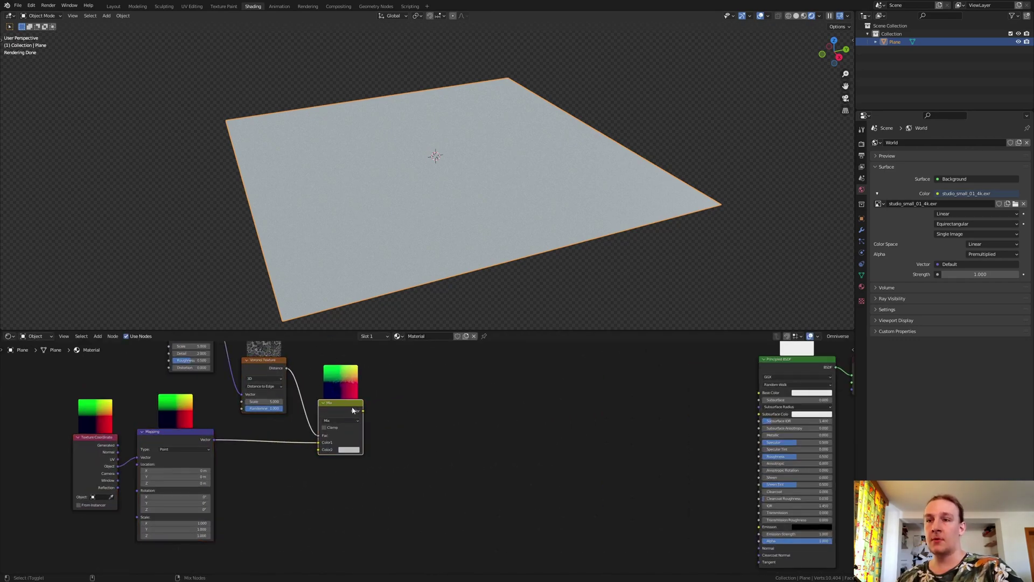
Step: Preview the Mix node's output and insert two Gradient Texture nodes in series after it
ctrl+shift+click(344, 413)
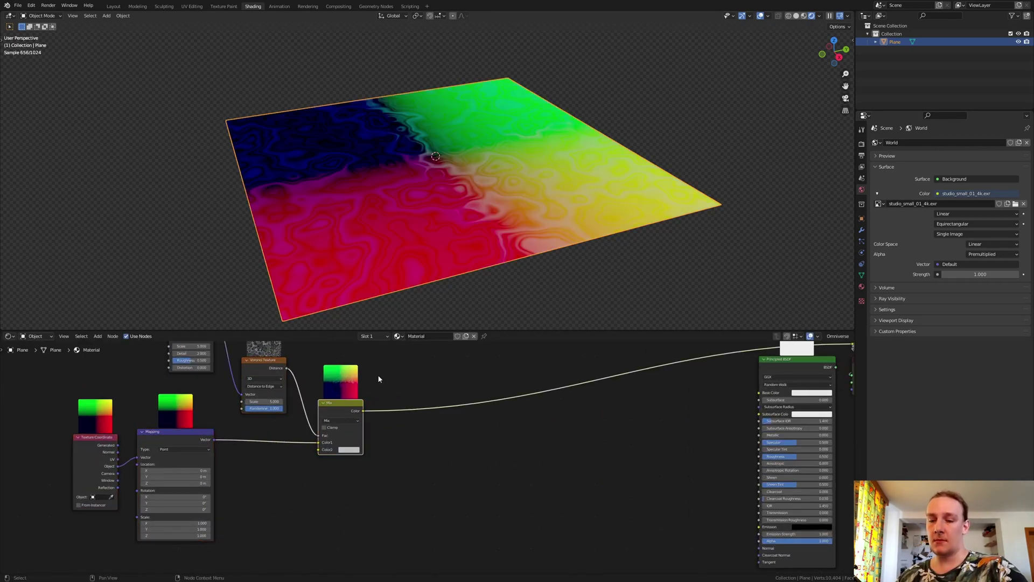
key(shift+a)
text(gra)
key(Return)
click(431, 409)
key(shift+d)
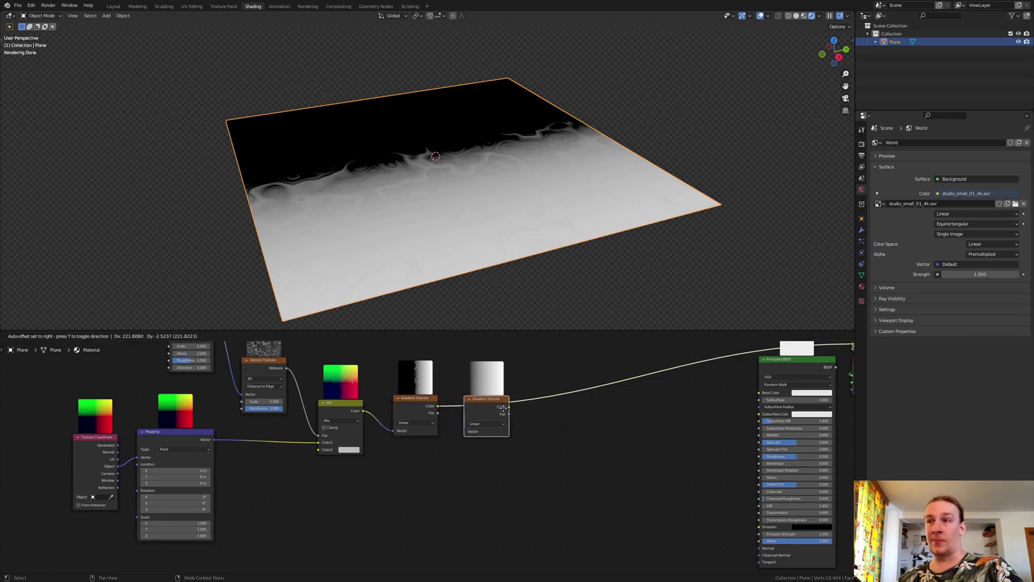
click(502, 408)
Step: Set the first Gradient Texture's type to Spherical and the second one's to Radial
scroll(423, 424, up, 2)
click(424, 423)
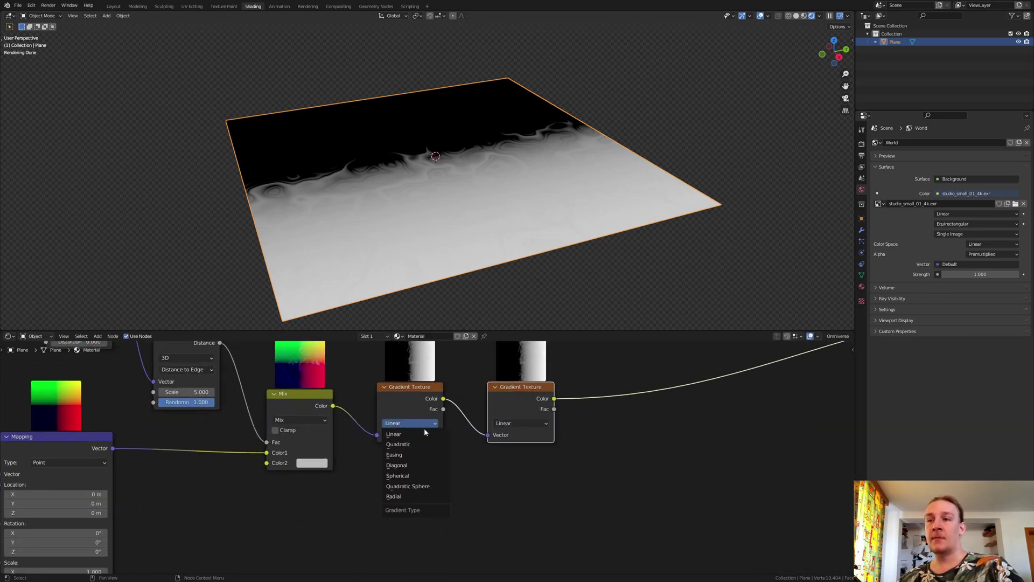
click(423, 477)
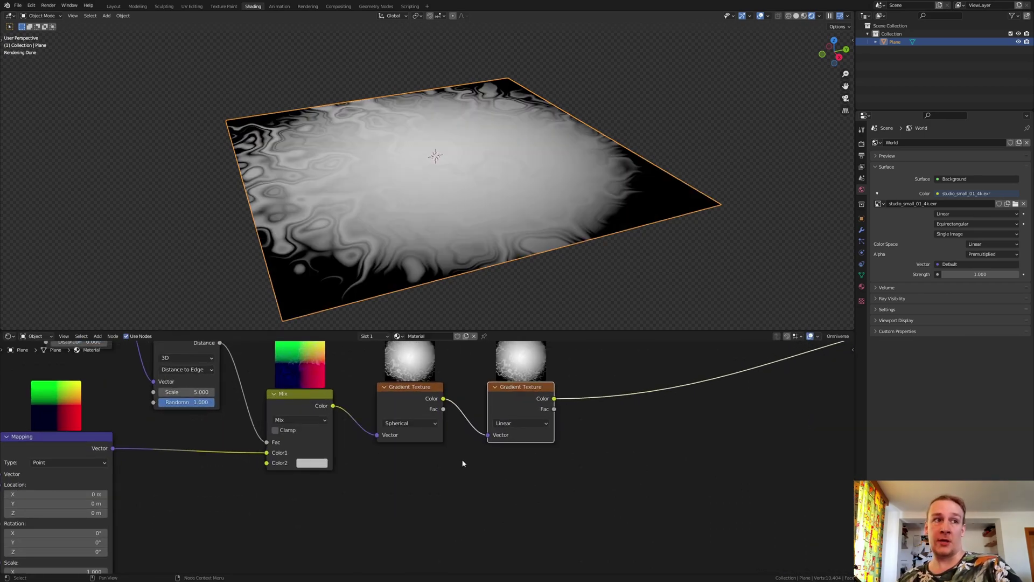
click(521, 422)
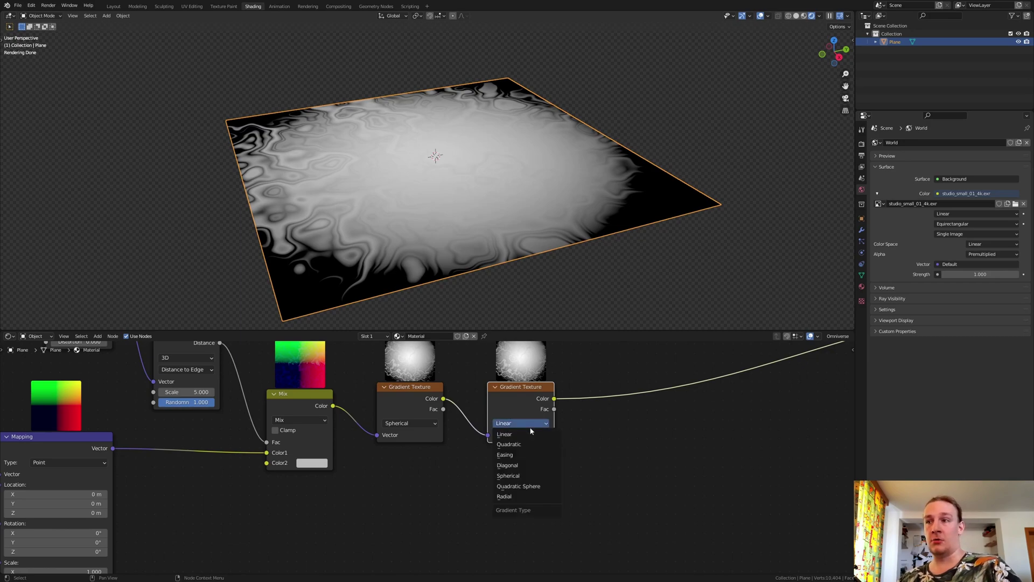
click(520, 490)
Step: Set the Mapping node's scale to 2.2 in X and Y and 3.46 in Z
middle_drag(409, 460, 541, 411)
scroll(541, 410, down, 5)
scroll(310, 492, up, 7)
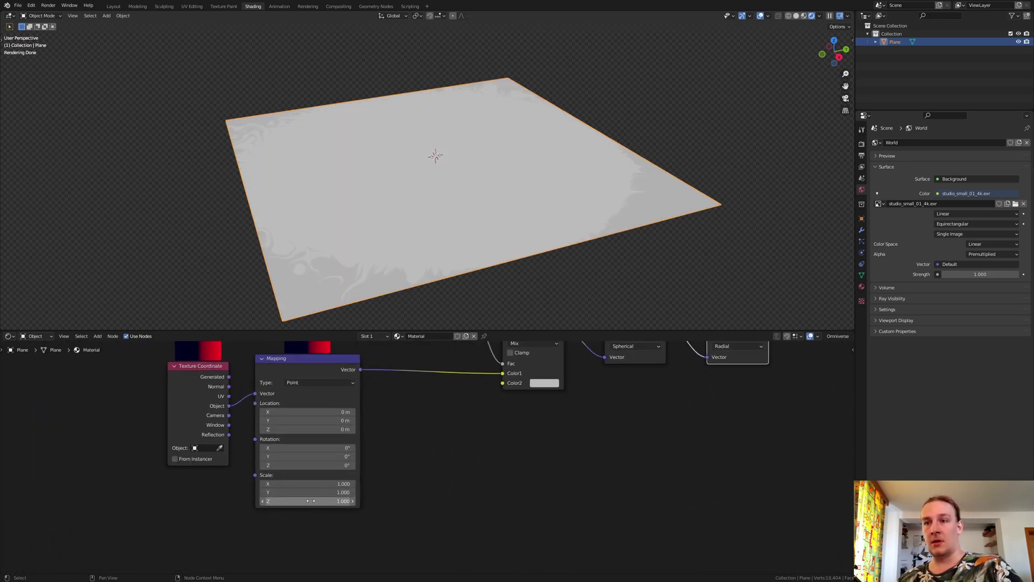
drag(327, 482, 330, 490)
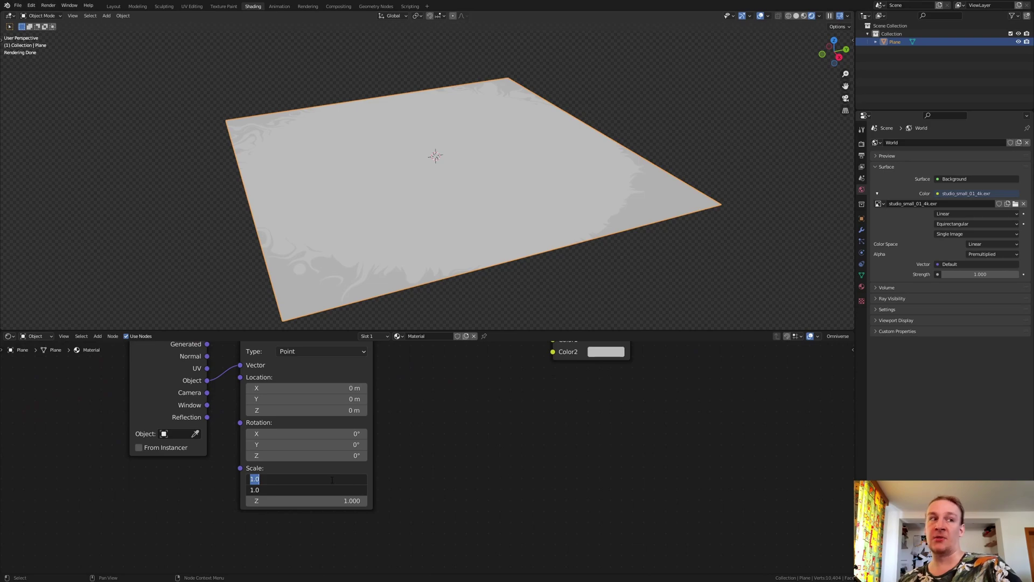
text(2.2)
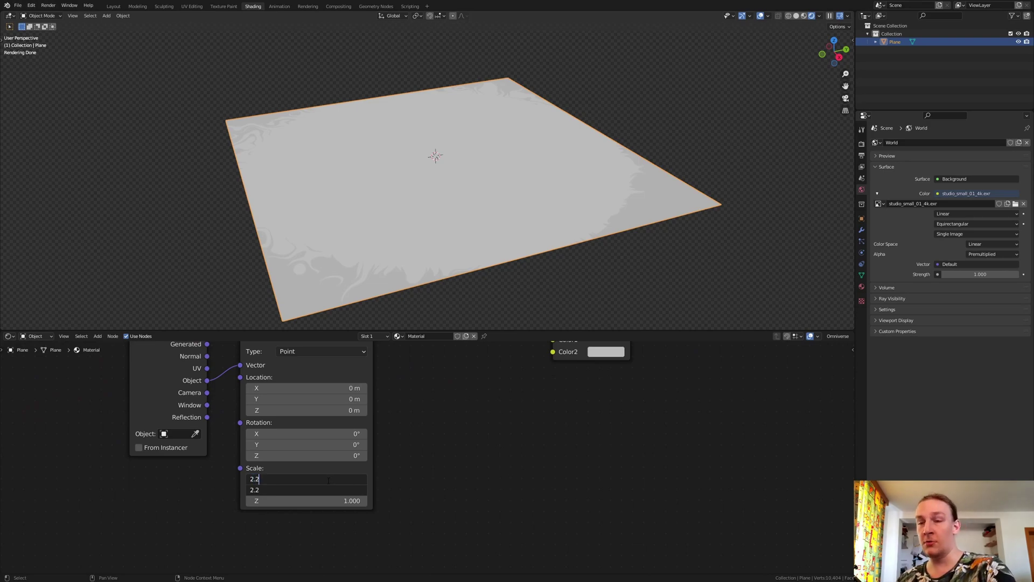
key(Return)
click(328, 502)
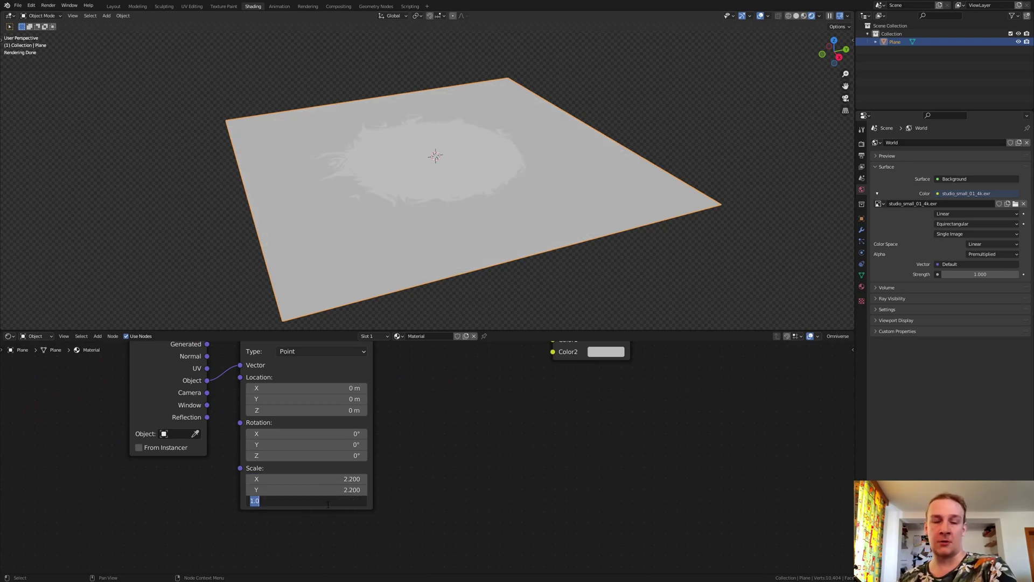
text(3.46)
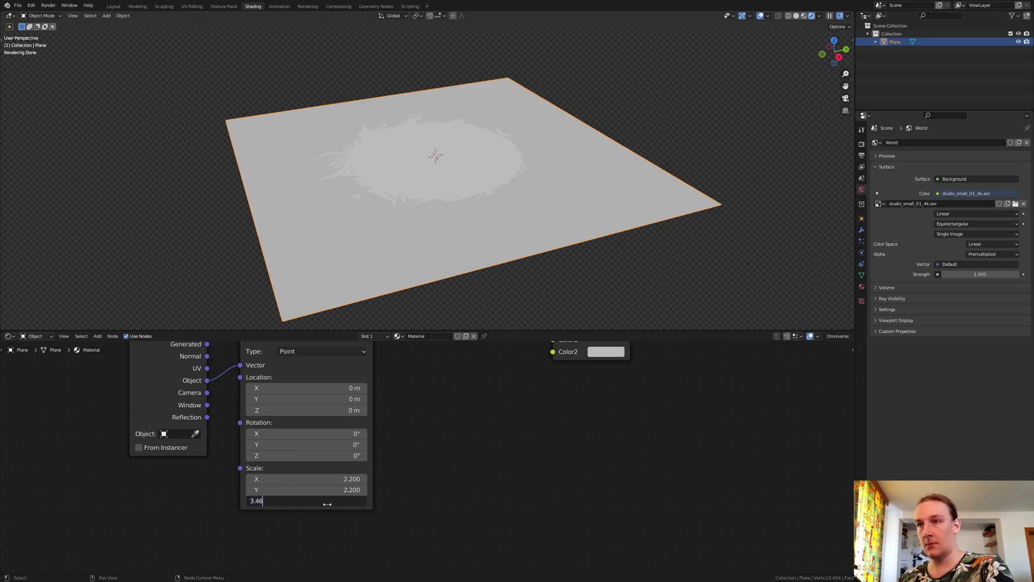
key(Return)
scroll(565, 536, down, 3)
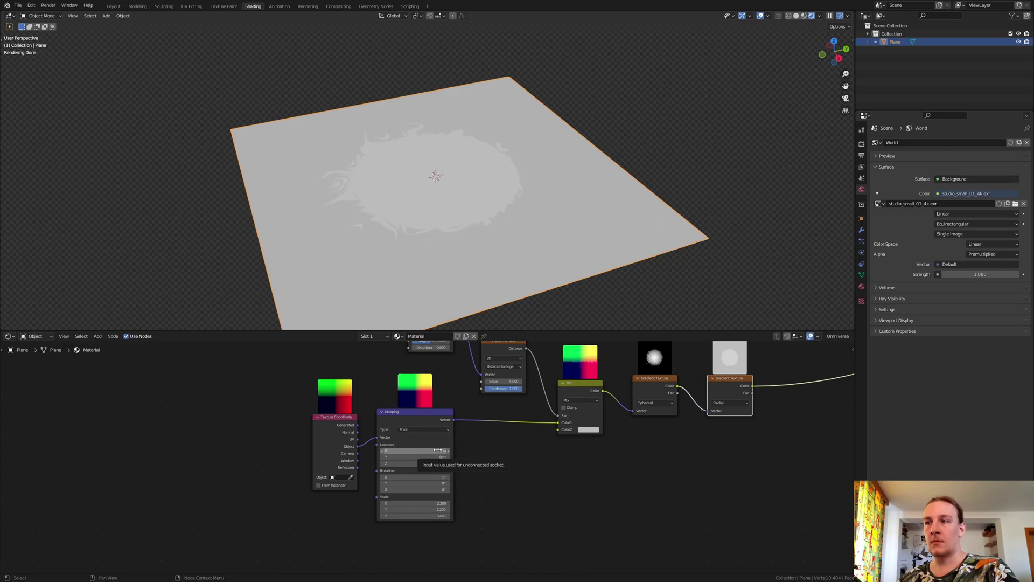
Step: Preview the Spherical Gradient Texture's output on the plane
ctrl+shift+click(657, 381)
scroll(417, 448, up, 2)
scroll(417, 449, up, 1)
mouse_move(417, 454)
mouse_down()
mouse_move(396, 454)
mouse_move(429, 454)
mouse_move(417, 465)
mouse_move(426, 465)
mouse_move(404, 465)
mouse_move(419, 457)
mouse_up()
right_click(416, 454)
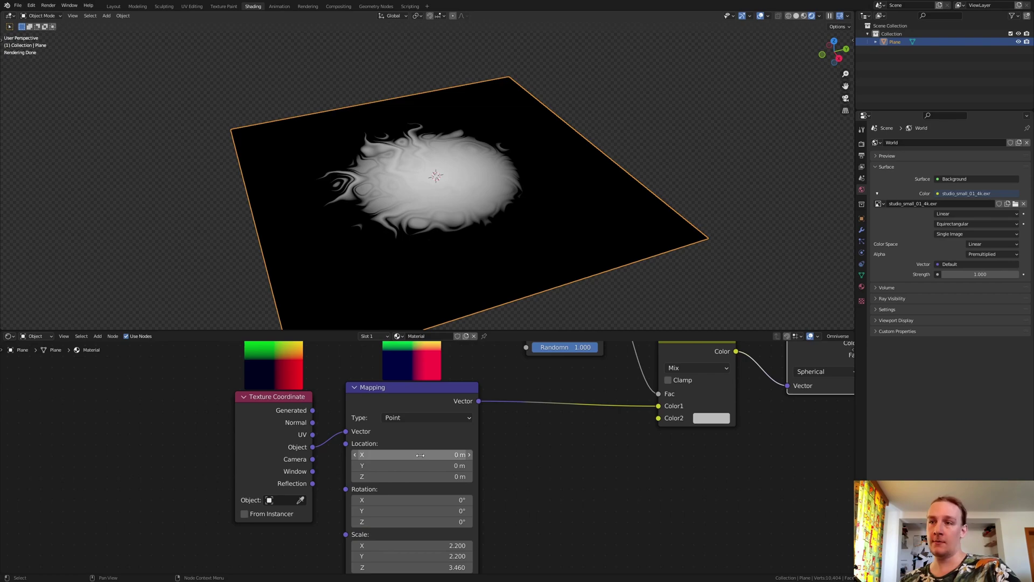
Step: Move the whole texture, mapping and gradient chain farther from the Principled BSDF
scroll(412, 447, down, 5)
drag(592, 507, 260, 361)
key(g)
click(215, 378)
Step: Add a ColorRamp node after the gradients and link the Radial Gradient Texture's output to its Fac input
key(shift+a)
text(col)
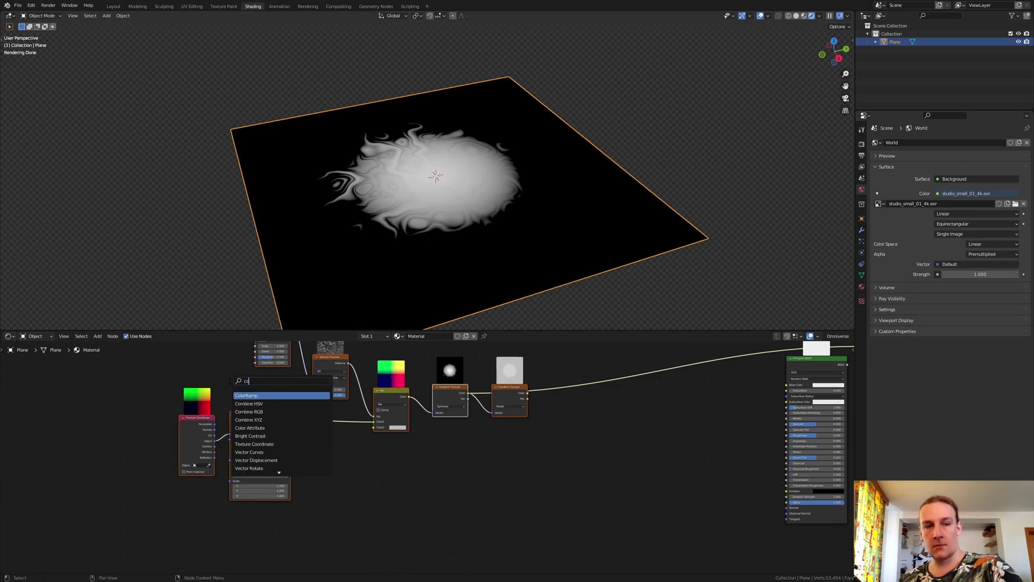
click(262, 396)
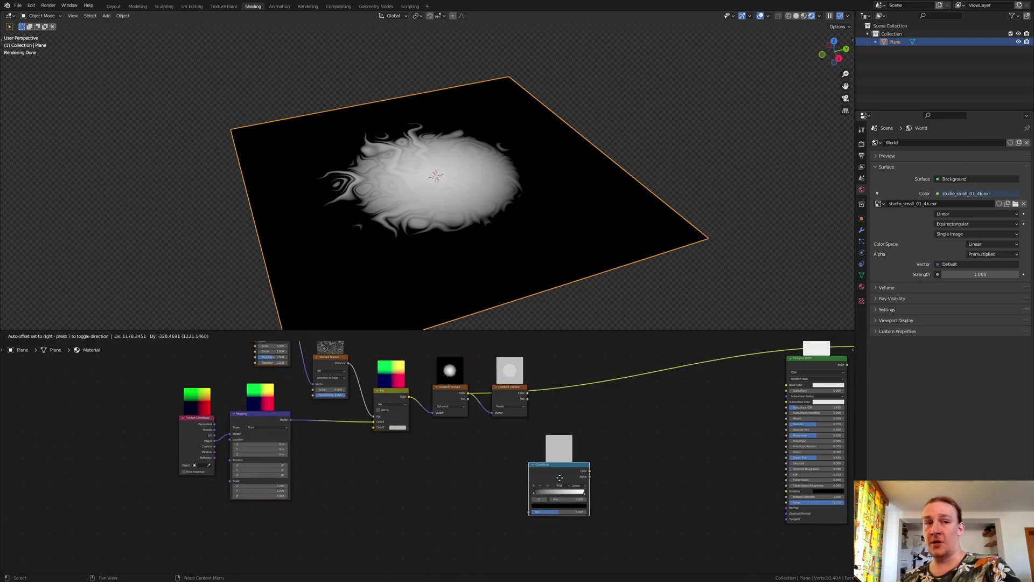
click(557, 477)
drag(529, 398, 529, 512)
drag(557, 477, 572, 431)
Step: Move the ColorRamp's black stop to position 0.641
scroll(563, 433, up, 4)
middle_drag(560, 433, 438, 435)
drag(420, 462, 486, 459)
scroll(485, 458, down, 5)
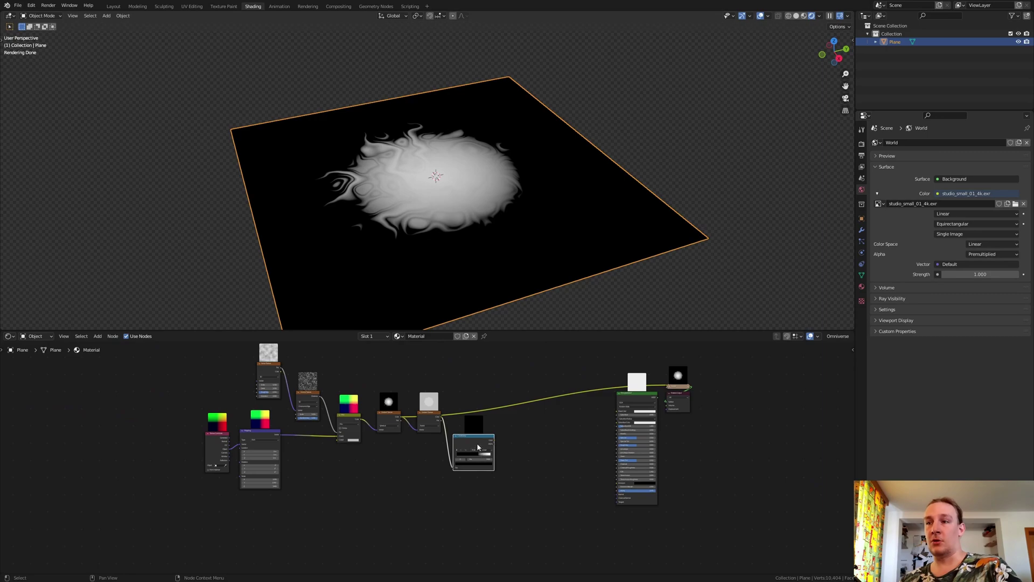
Step: Place a duplicate of the ColorRamp above the original and a duplicate of the Mix node beside that copy
scroll(477, 441, up, 3)
key(shift+d)
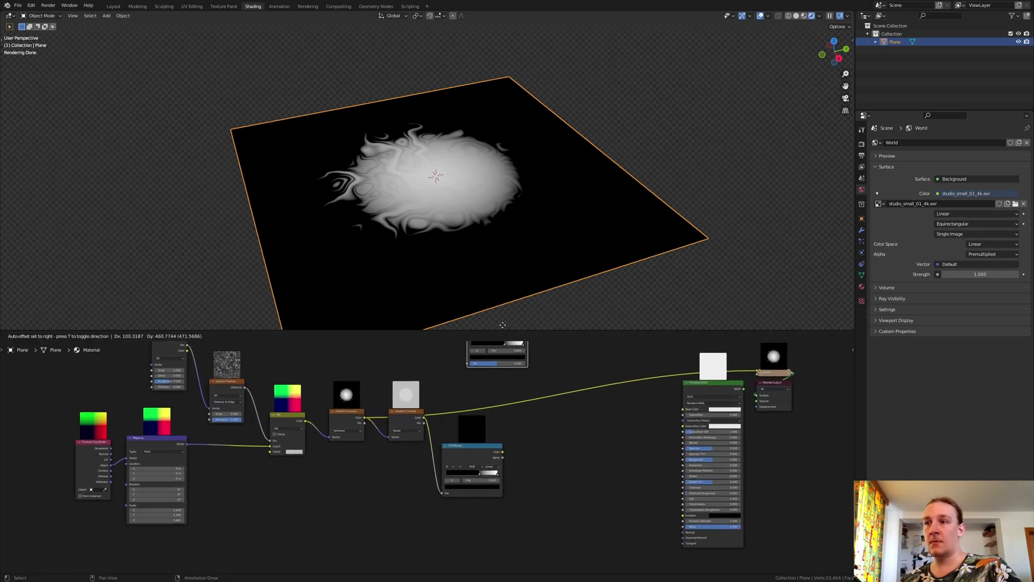
click(483, 330)
click(288, 451)
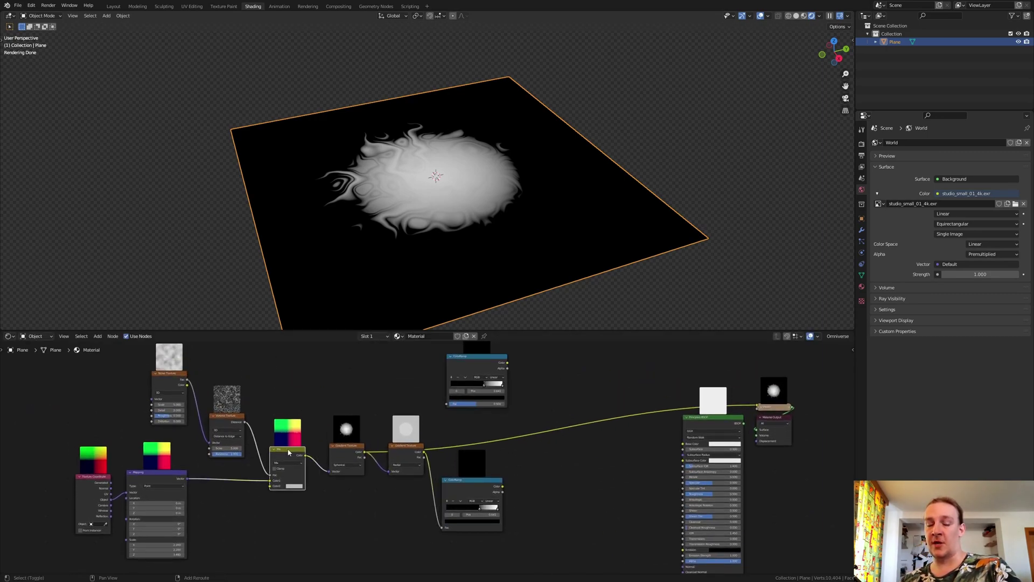
key(shift+d)
click(561, 375)
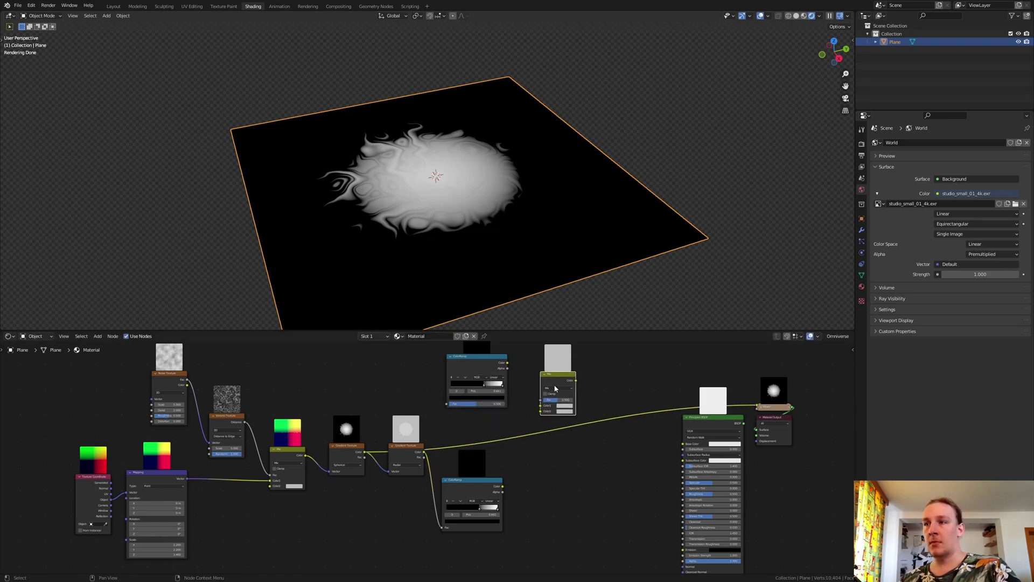
Step: Set the duplicated Mix node's Fac to 0.95
scroll(565, 397, up, 3)
double_click(566, 405)
key(BackSpace)
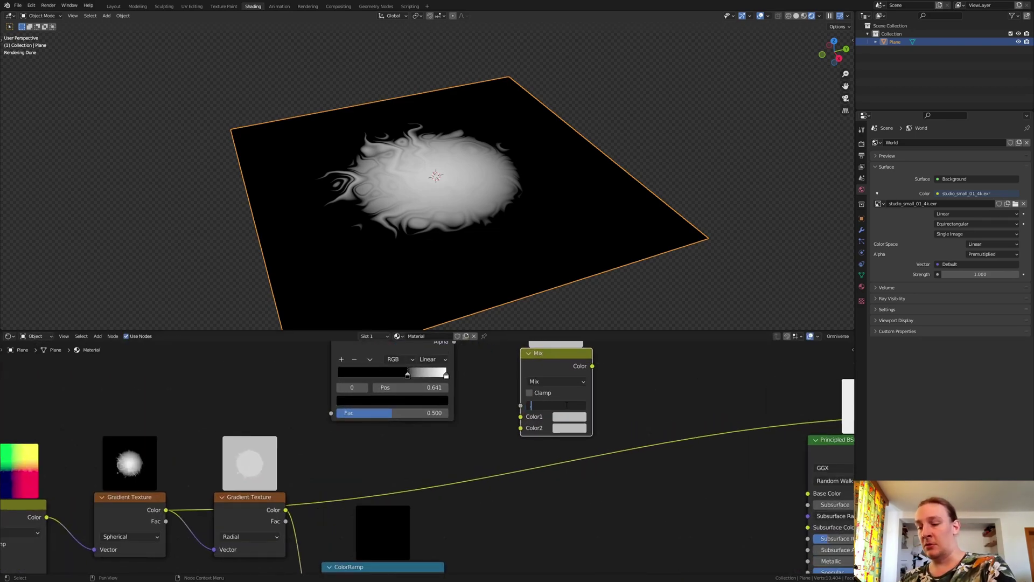
text(.95)
key(Return)
Step: Link the upper ColorRamp to the new Mix node's Color2, the Spherical gradient to Color1, and the Radial gradient to that ramp's Fac
middle_drag(564, 405, 497, 432)
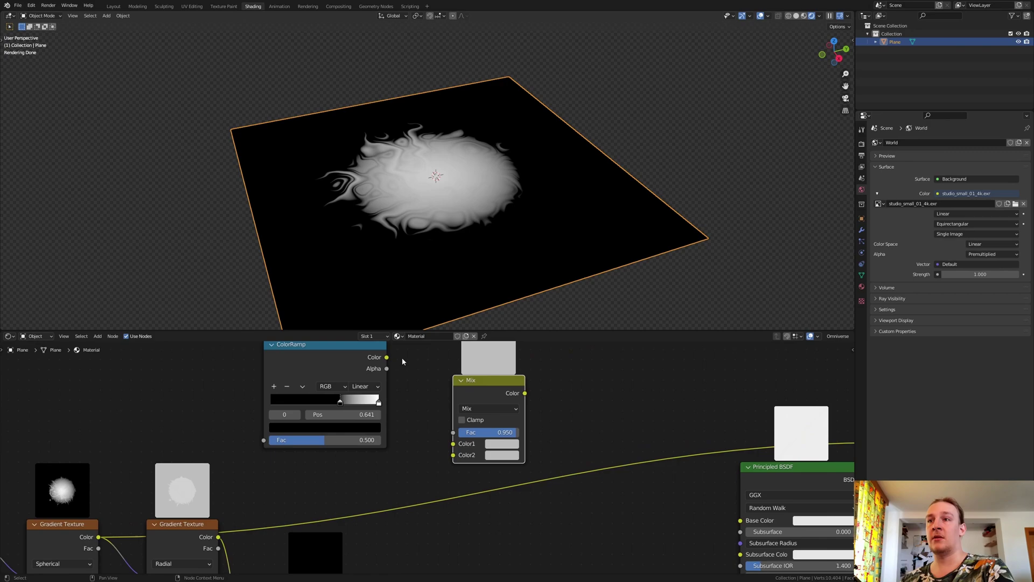
drag(387, 358, 453, 456)
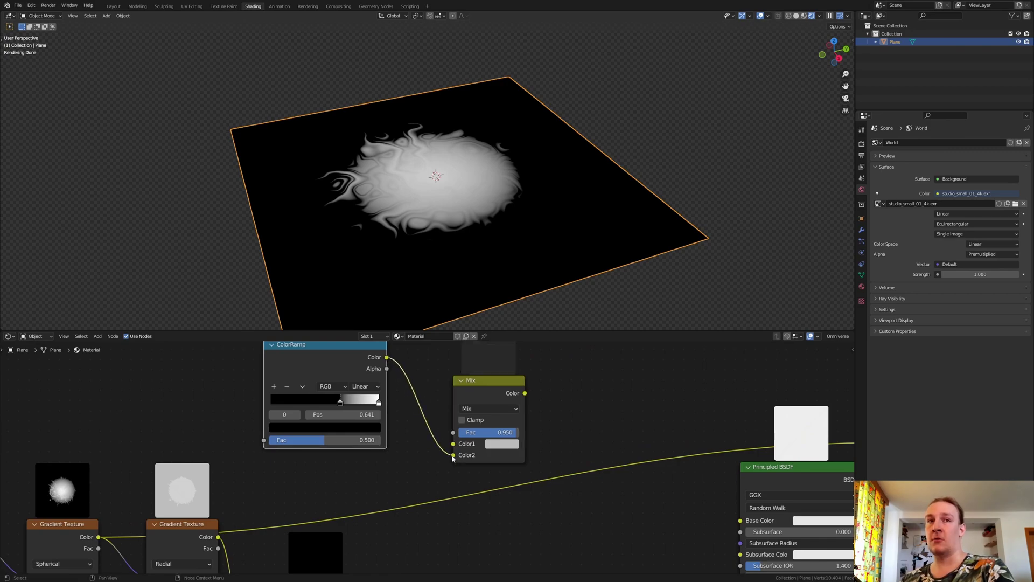
scroll(451, 457, down, 2)
scroll(450, 457, down, 1)
middle_drag(445, 456, 393, 427)
drag(161, 480, 405, 420)
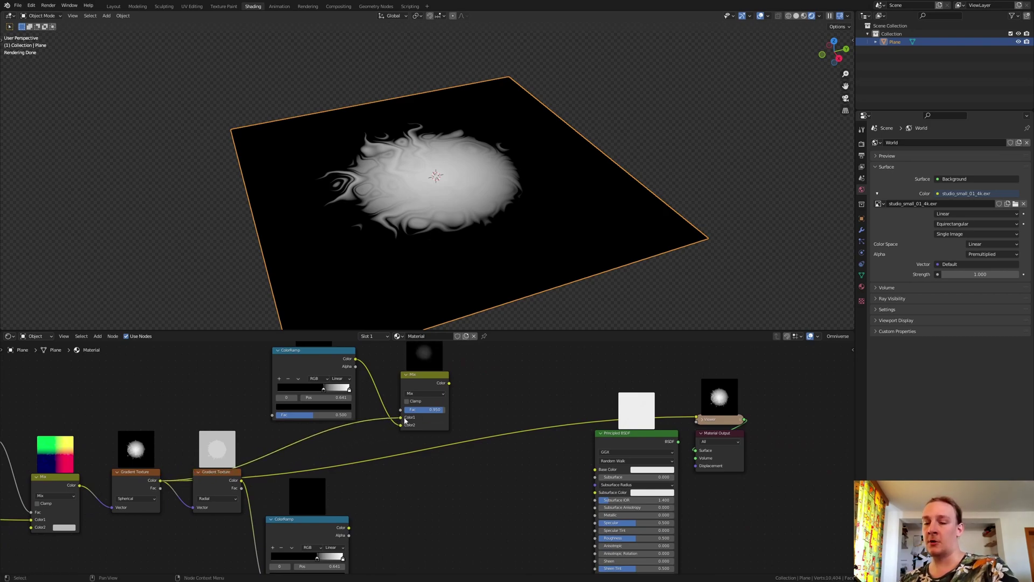
drag(241, 481, 272, 417)
scroll(265, 434, down, 3)
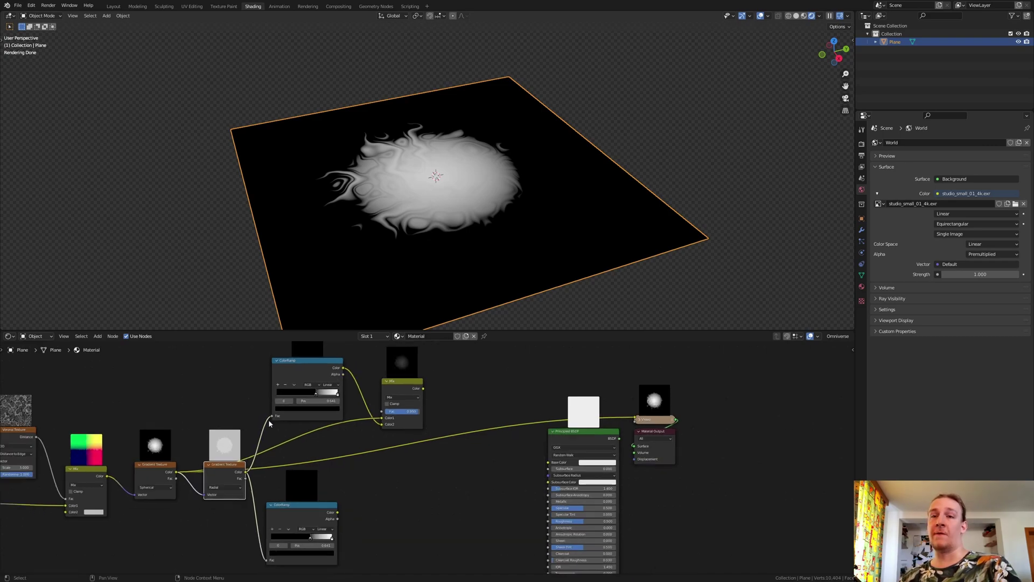
Step: Enclose all nodes before the Principled BSDF in a frame and label it Hole
middle_drag(261, 436, 369, 435)
drag(486, 536, 88, 365)
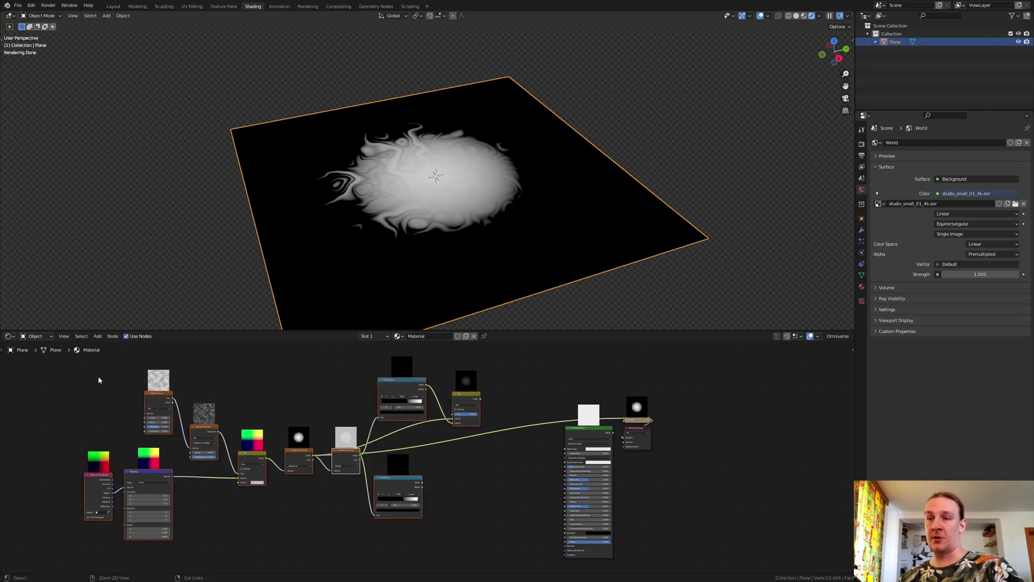
key(ctrl+j)
key(n)
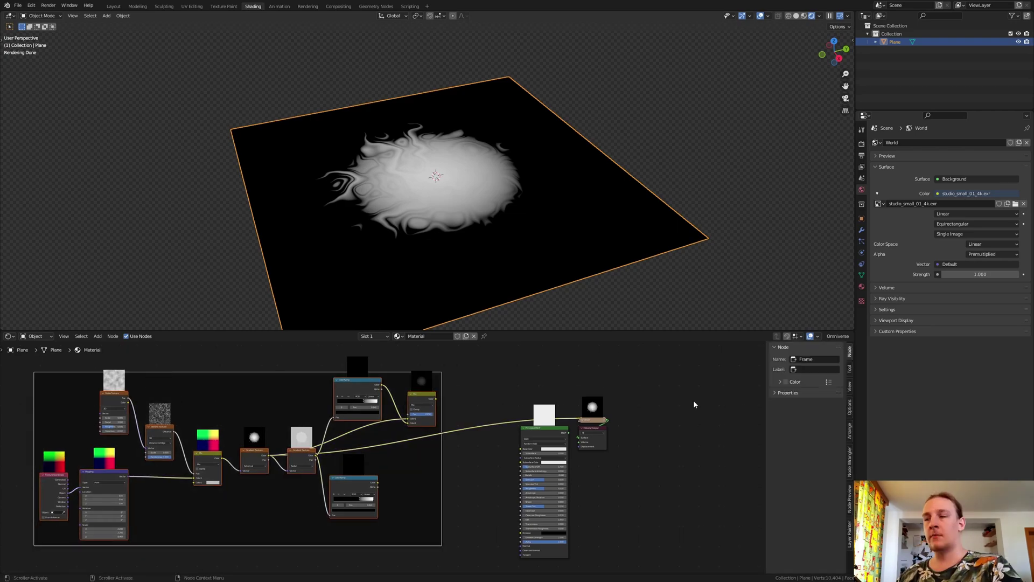
click(824, 369)
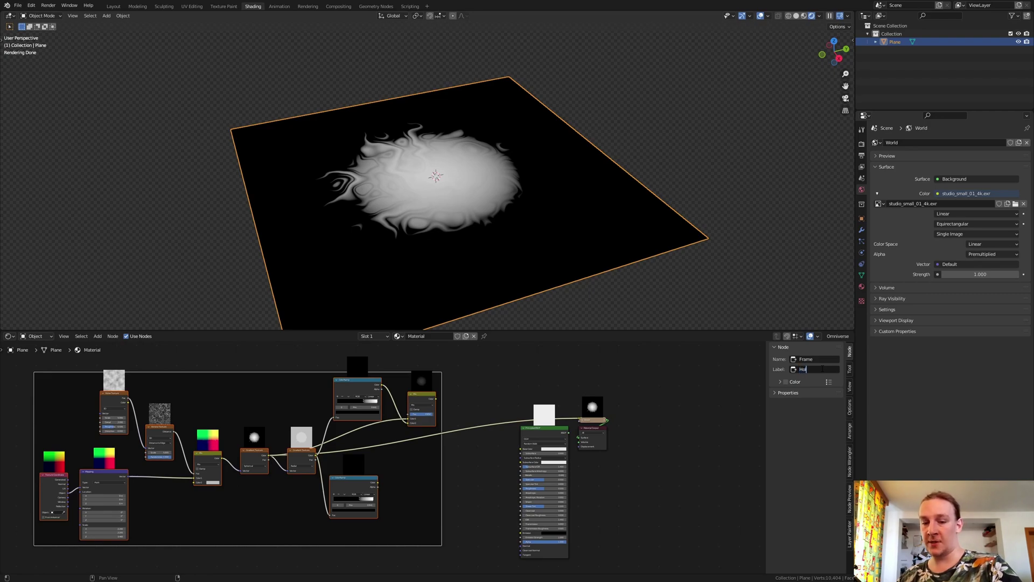
click(287, 452)
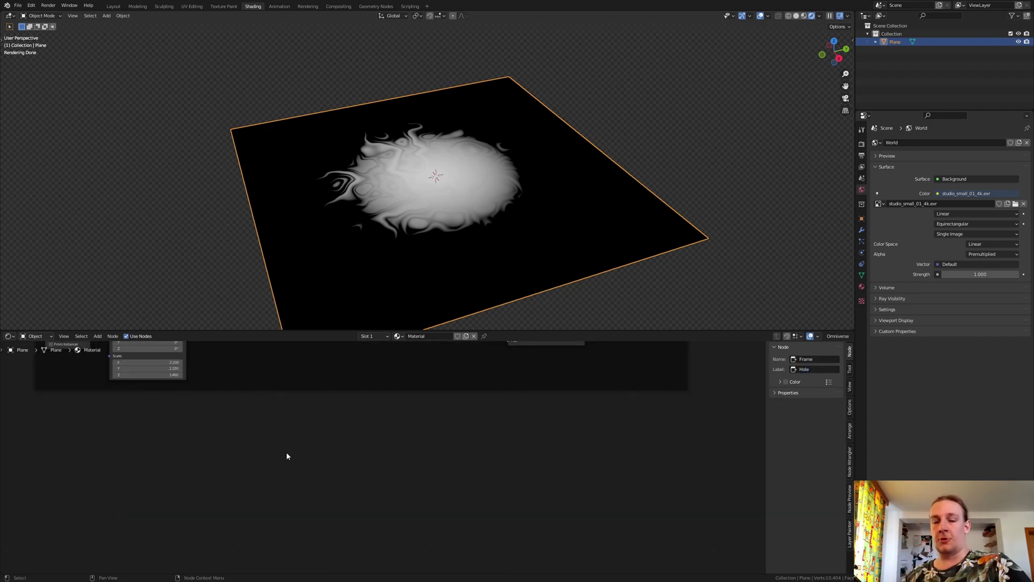
key(n)
Step: Add a new Voronoi Texture node and a ColorRamp node beside it, below the Hole frame
key(shift+a)
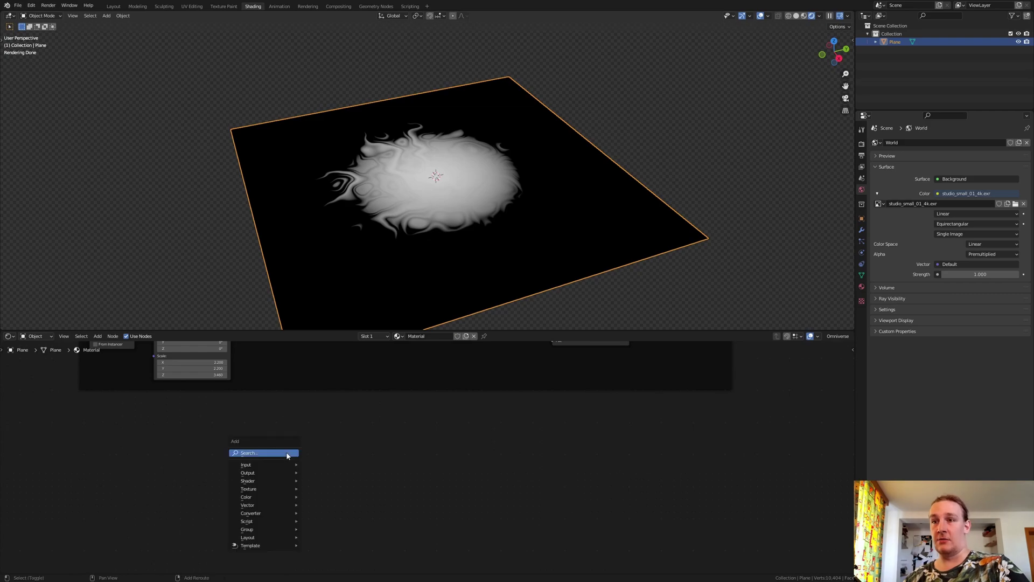
text(vor)
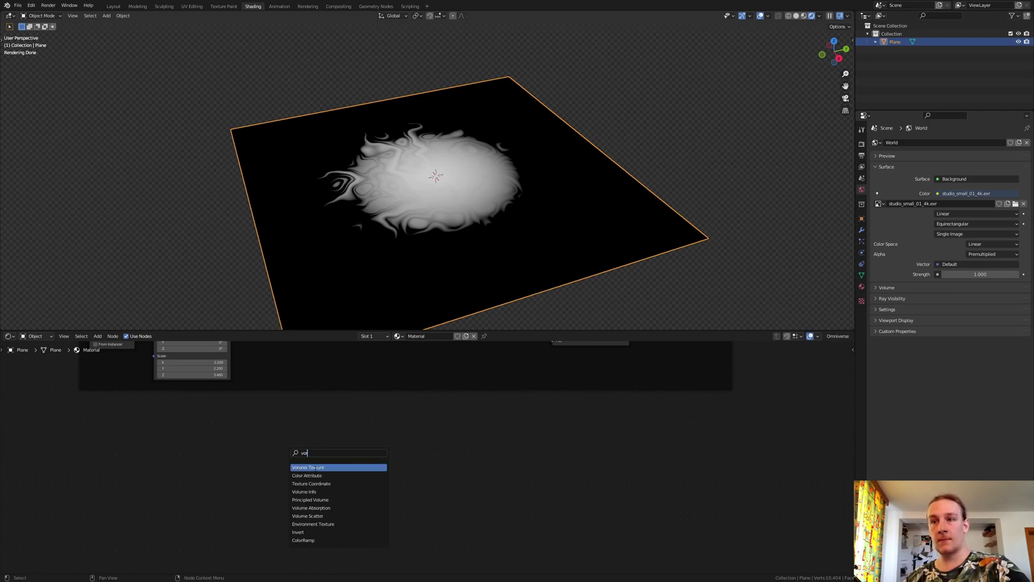
click(321, 467)
click(328, 467)
key(shift+a)
click(327, 466)
text(col)
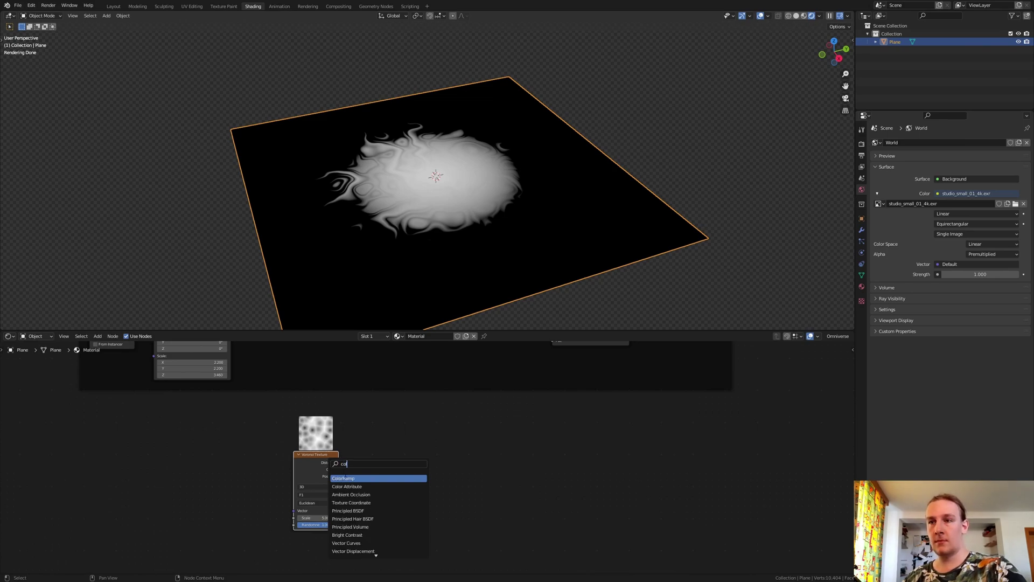
key(Return)
click(473, 471)
Step: Move the new ColorRamp's white stop to position 0.050
scroll(468, 491, up, 4)
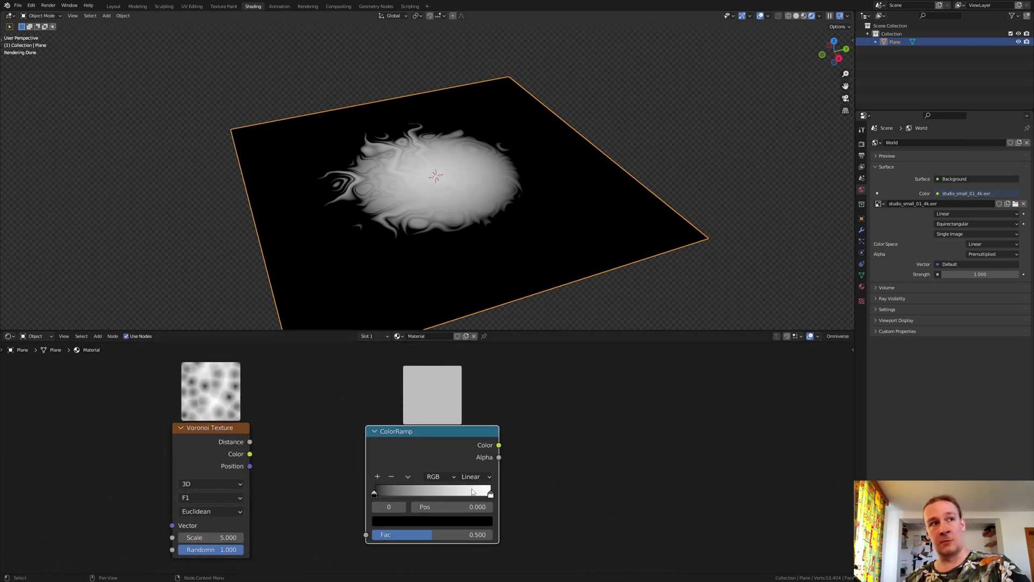
drag(494, 490, 350, 497)
scroll(162, 441, down, 1)
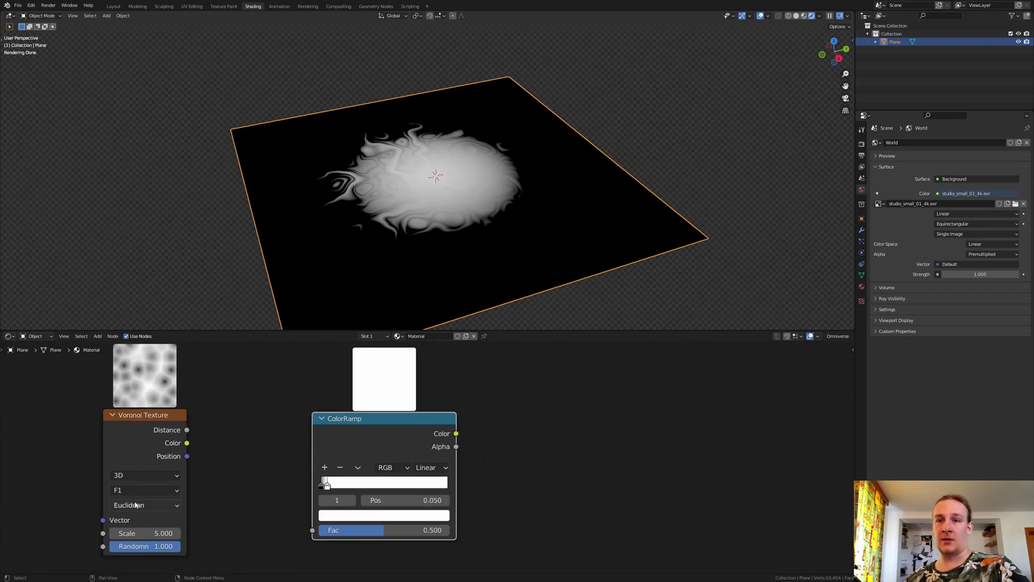
Step: Set the new Voronoi Texture to Distance to Edge and link its Distance output to the ColorRamp's Fac input
click(137, 490)
click(167, 440)
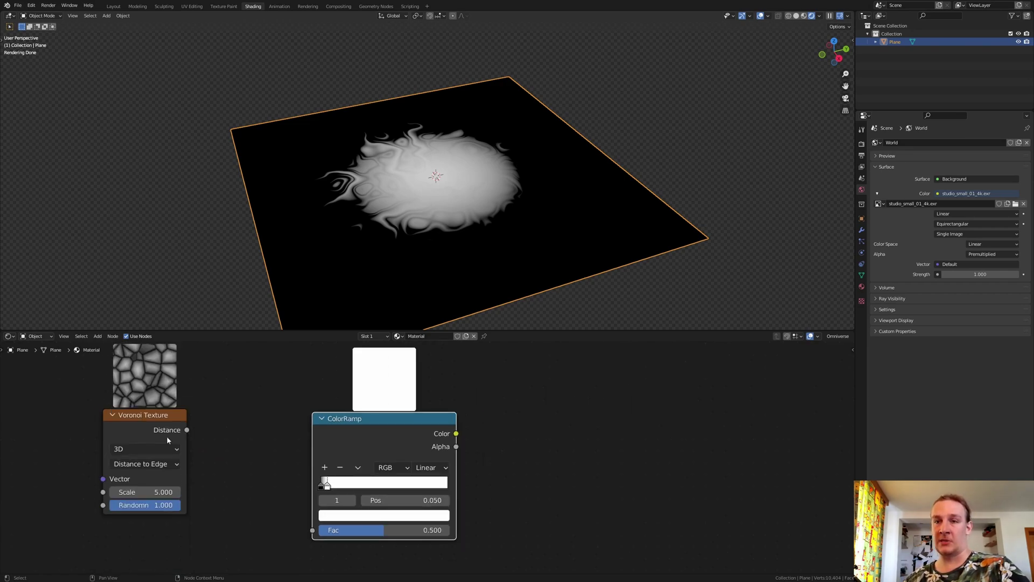
drag(187, 430, 312, 530)
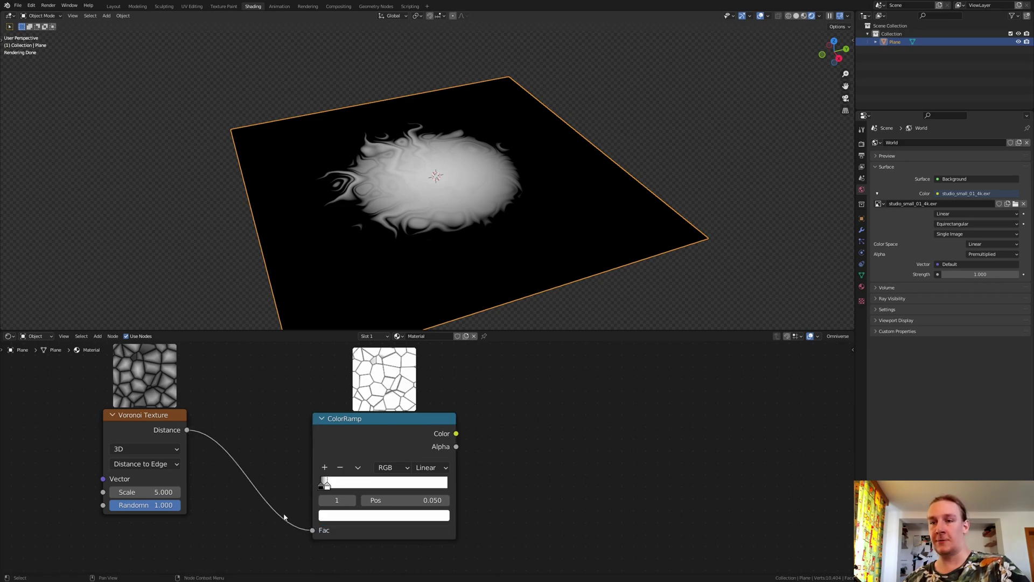
scroll(296, 463, down, 5)
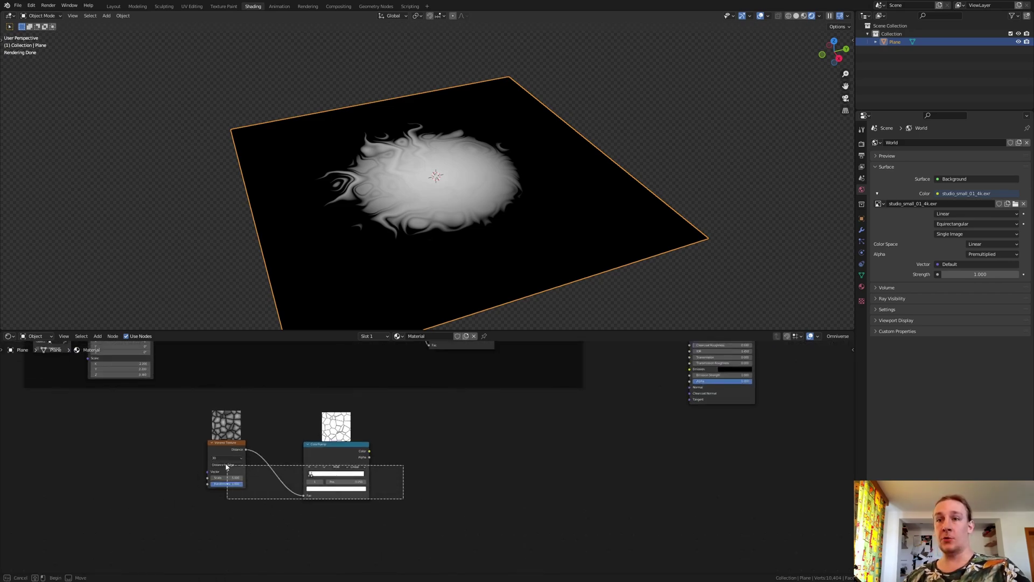
Step: Duplicate the linked Voronoi Texture and ColorRamp pair twice, stacking the copies below the original
key(shift+d)
click(213, 526)
key(shift+d)
click(218, 541)
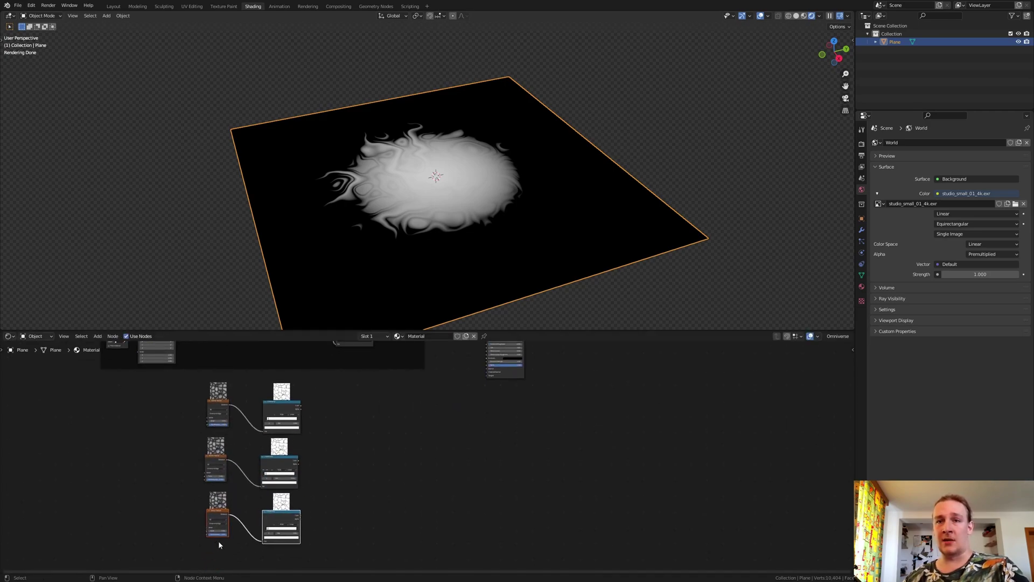
Step: Add a MixRGB node beside the two lower ColorRamps and set its Fac to 0.95
key(shift+a)
click(252, 478)
text(mi)
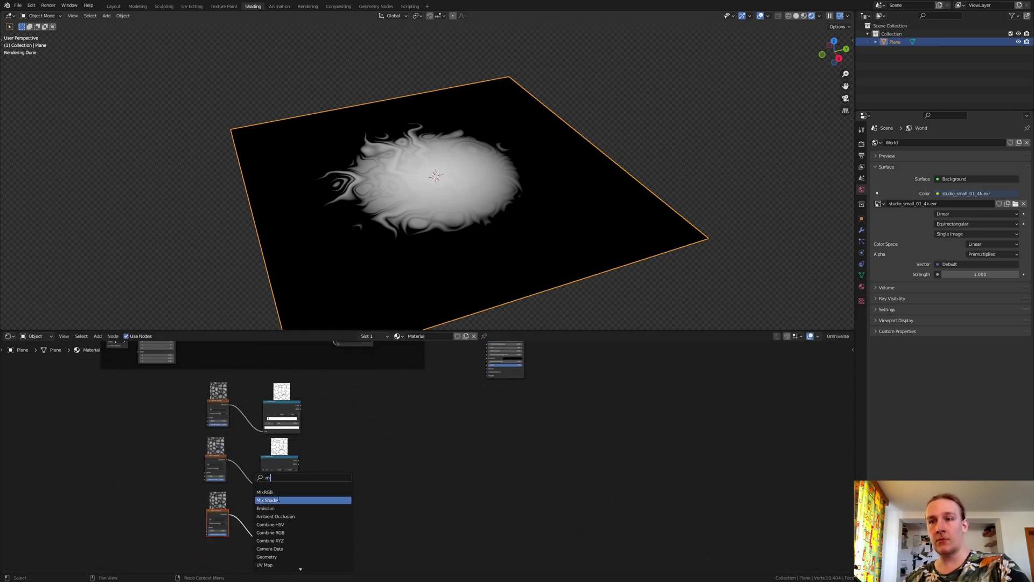
click(305, 492)
click(355, 497)
scroll(303, 490, up, 5)
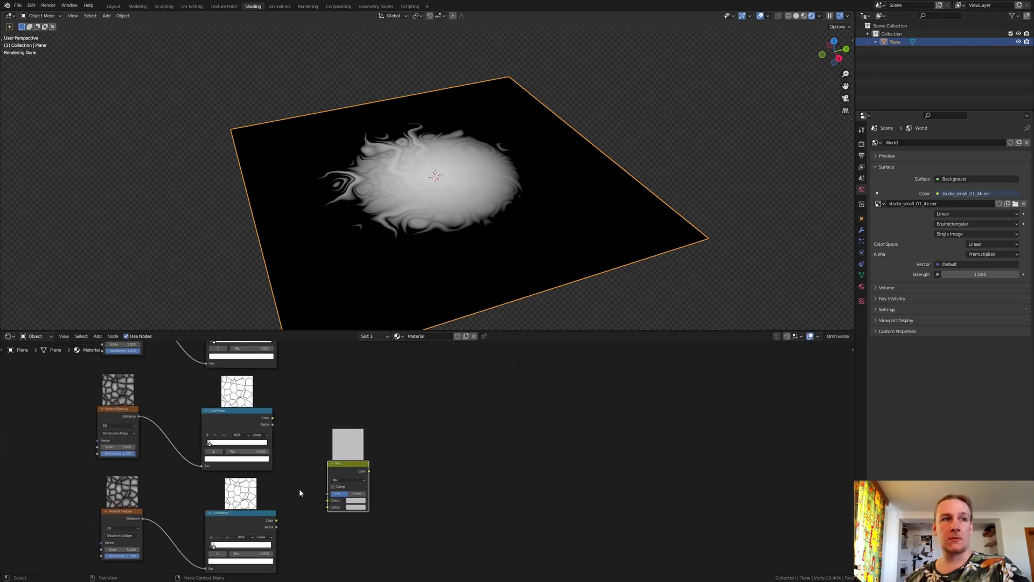
click(379, 498)
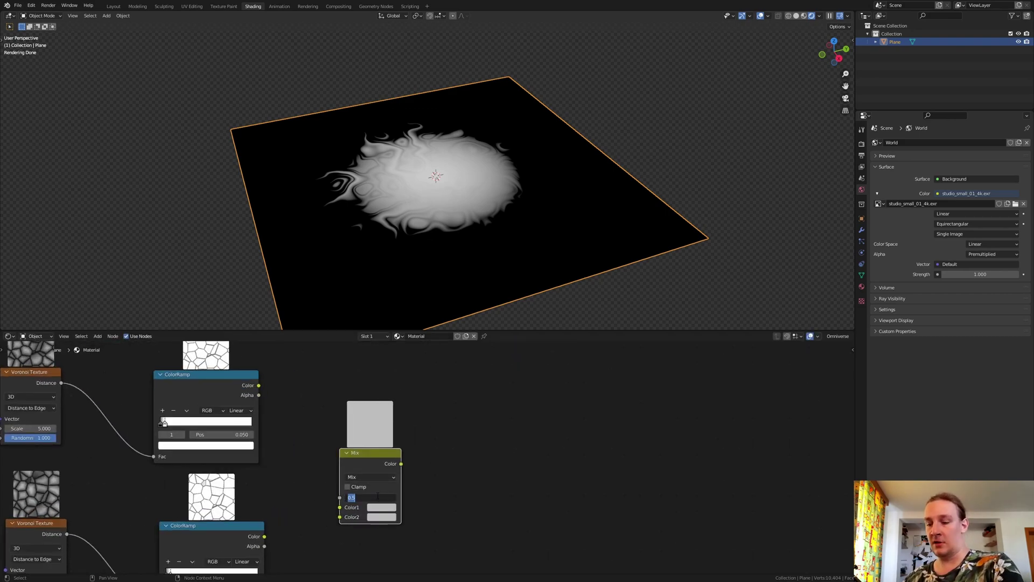
text(.95)
key(Return)
Step: Link the middle ColorRamp's Color to the Mix node's Color1 and the lowest ColorRamp's Color to Color2, and preview the Mix
drag(264, 536, 340, 518)
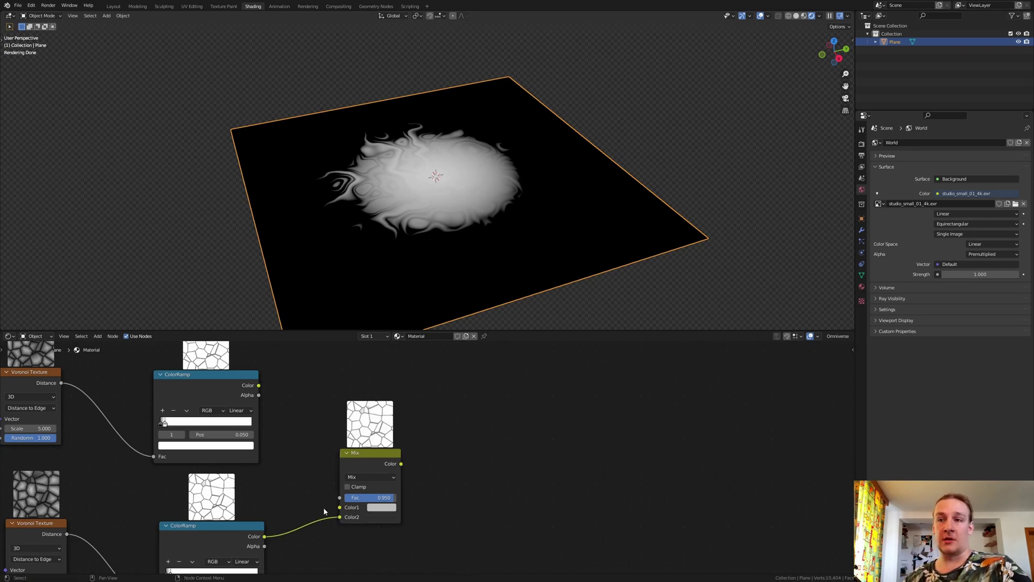
drag(260, 386, 338, 508)
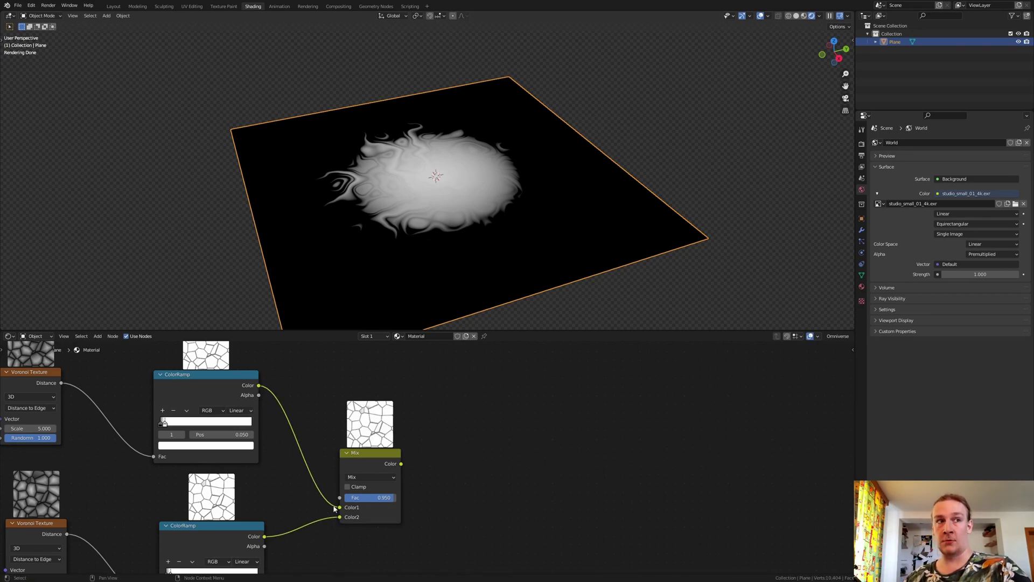
ctrl+shift+click(361, 467)
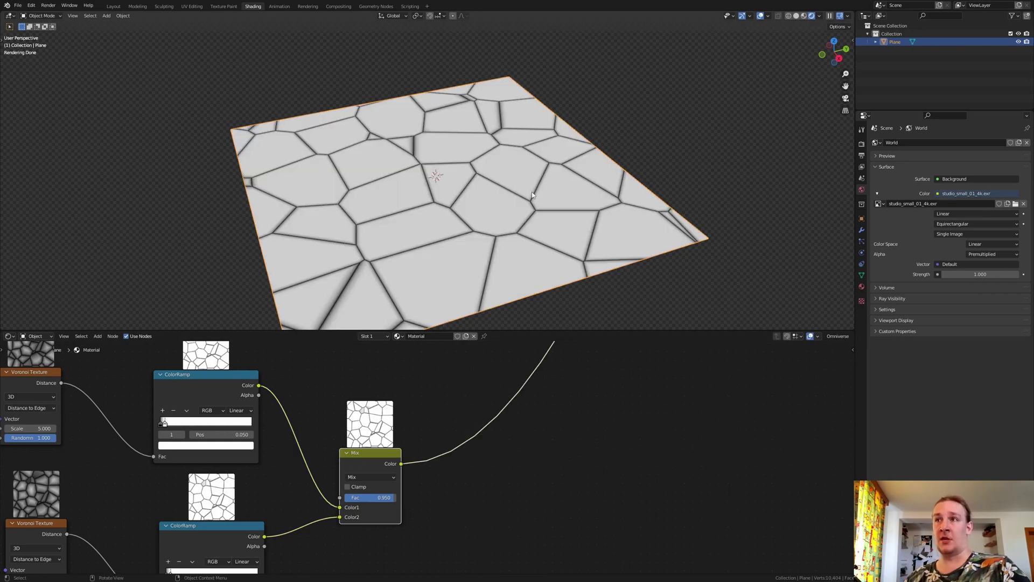
Step: Set the middle Voronoi Texture's Scale to 7.5
scroll(514, 449, down, 4)
middle_drag(151, 496, 218, 475)
scroll(218, 418, up, 5)
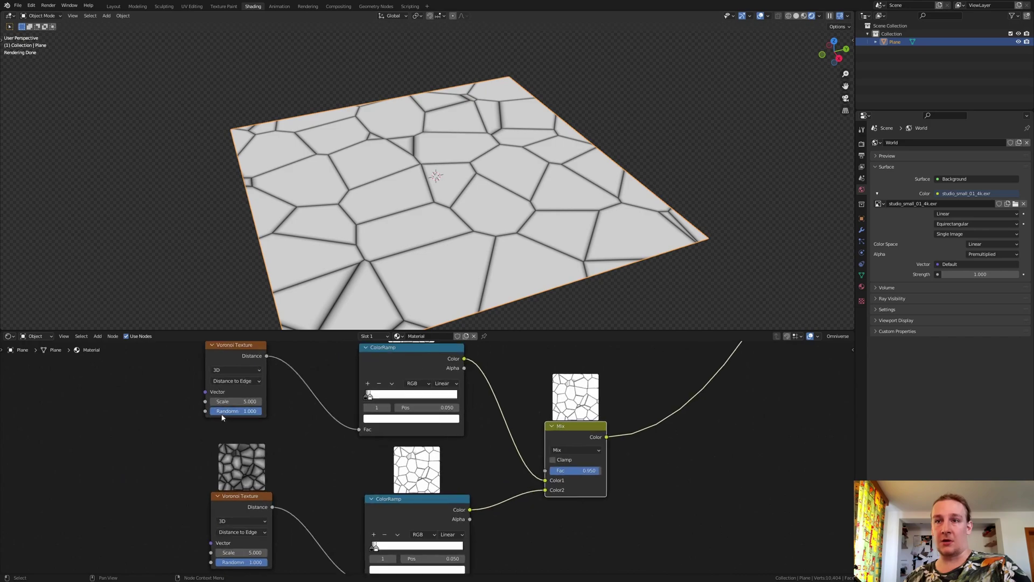
click(235, 400)
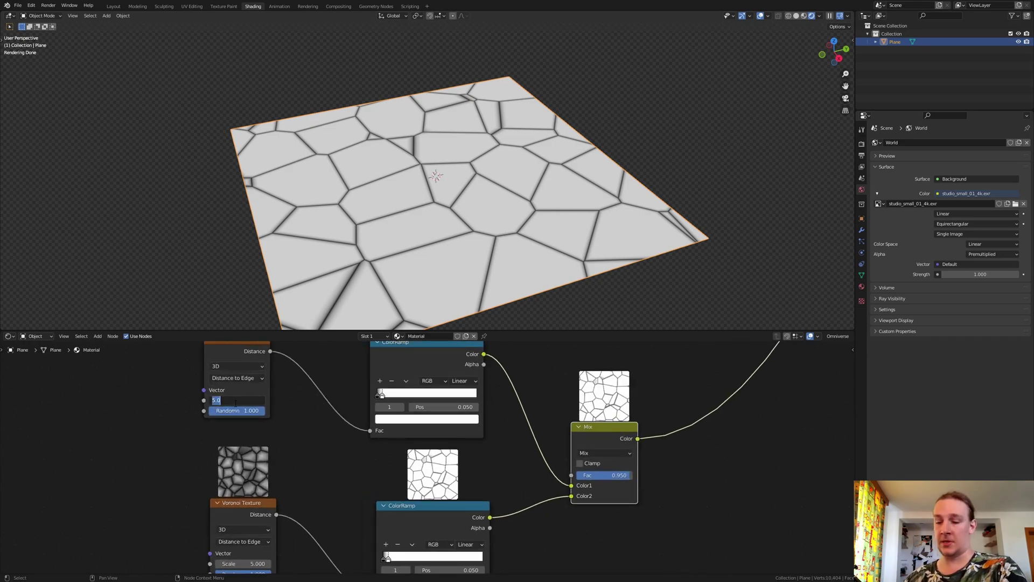
text(7.5)
key(Return)
Step: Set the lowest Voronoi Texture's Scale to 12.8
middle_drag(247, 559, 256, 477)
click(256, 479)
text(1)
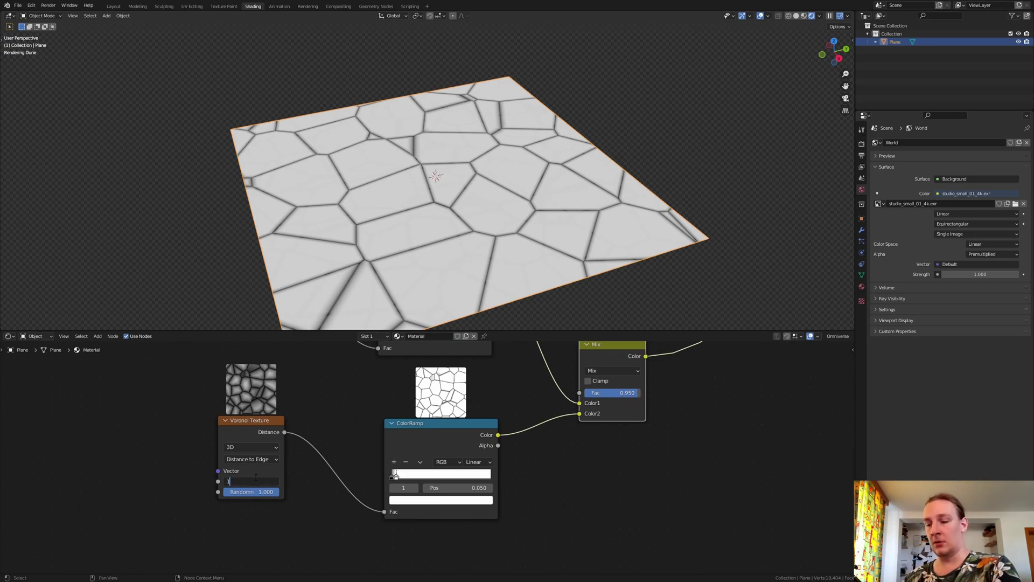
text(2)
key(Return)
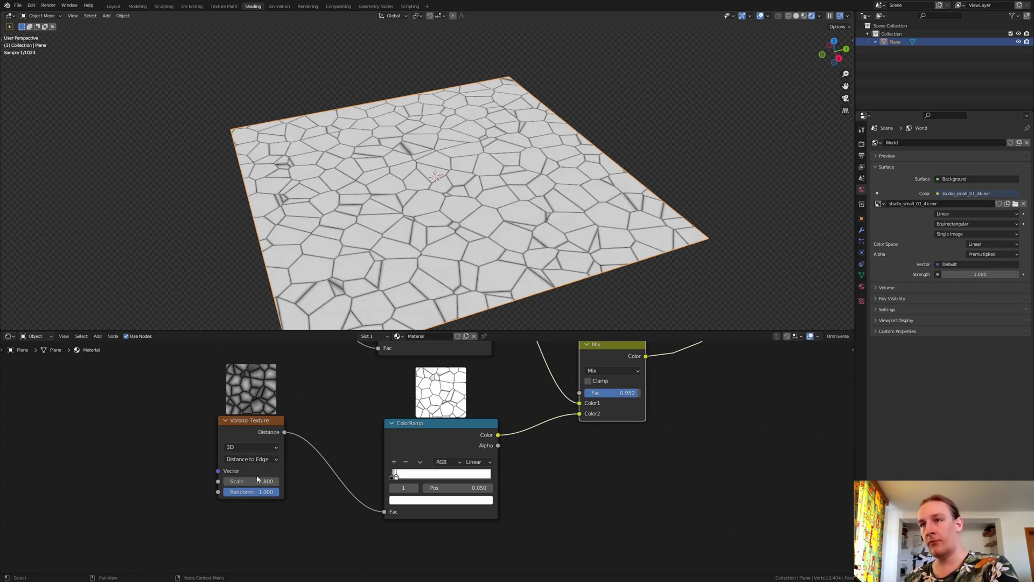
Step: Enclose the three Voronoi and ColorRamp pairs and their Mix node in a frame labelled Cracks
scroll(260, 475, down, 3)
scroll(262, 474, down, 3)
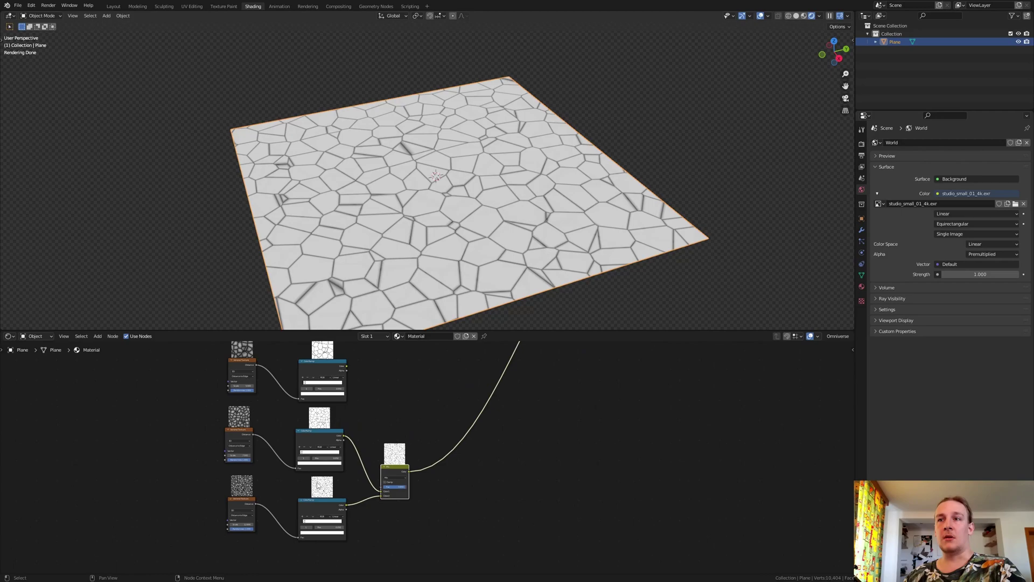
drag(401, 533, 215, 379)
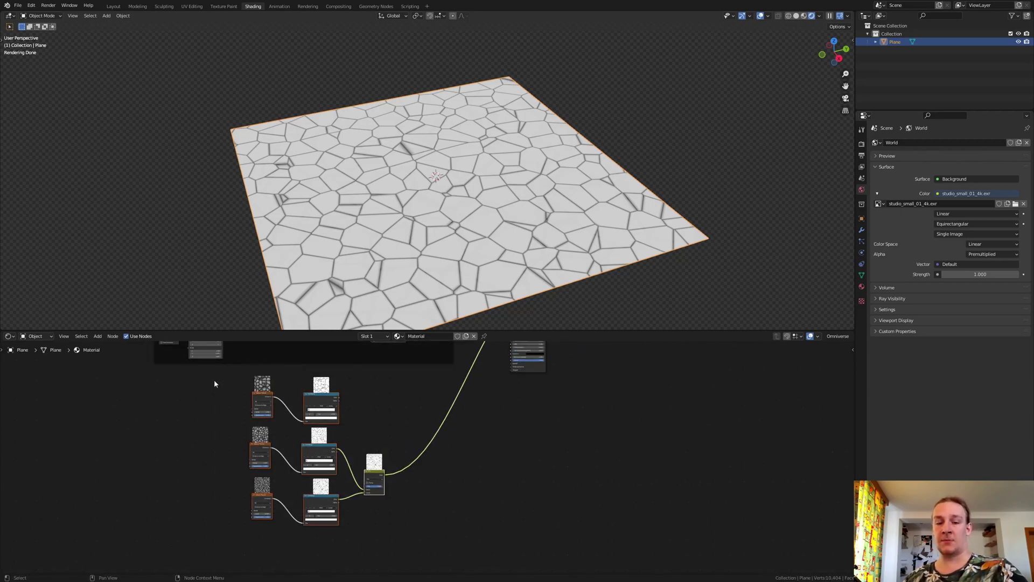
key(ctrl+j)
key(n)
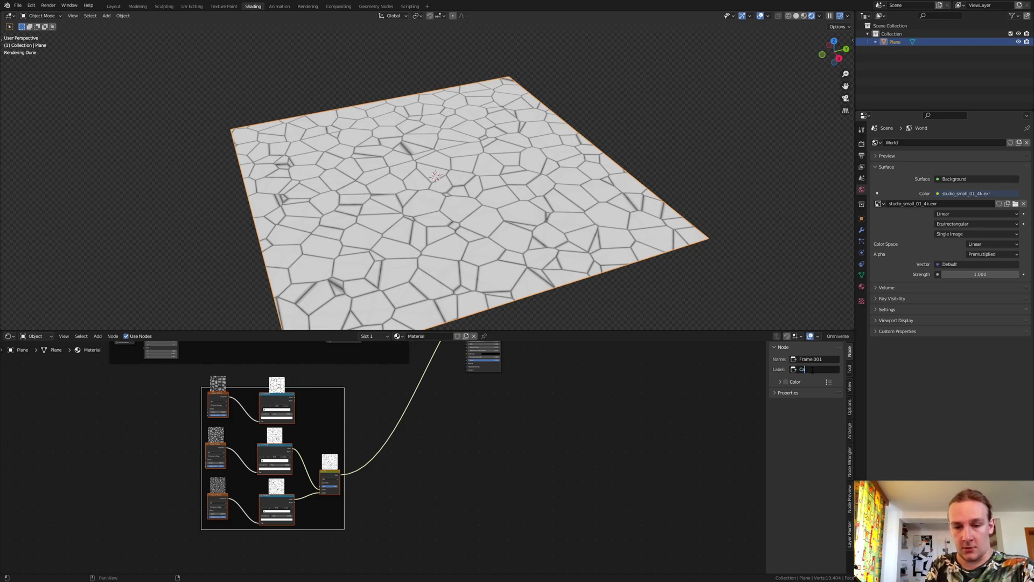
key(Return)
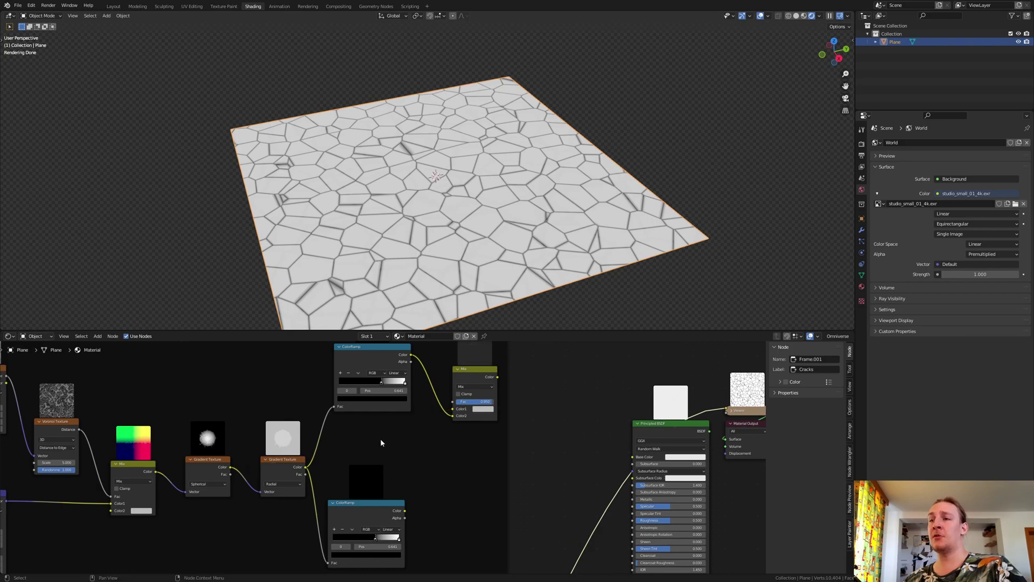
Step: Link the Cracks Mix node's Color to Color1 of the Hole frame's final Mix node and preview that node
scroll(377, 431, down, 6)
scroll(376, 484, up, 2)
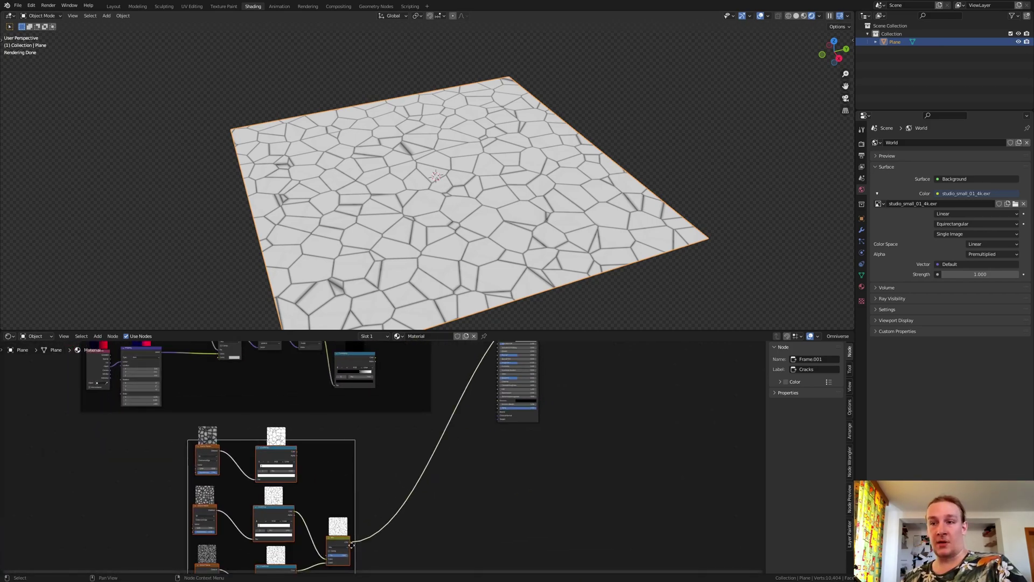
drag(350, 542, 403, 389)
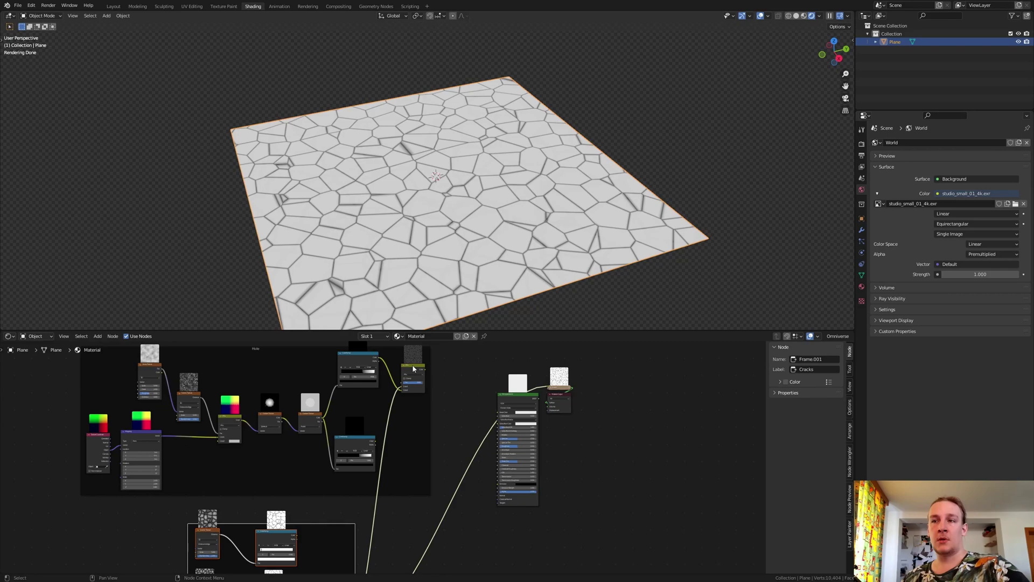
ctrl+shift+click(413, 372)
Step: Move the Principled BSDF and output nodes farther away from the Hole frame and hide the node properties sidebar
drag(496, 377, 701, 405)
middle_drag(565, 443, 539, 432)
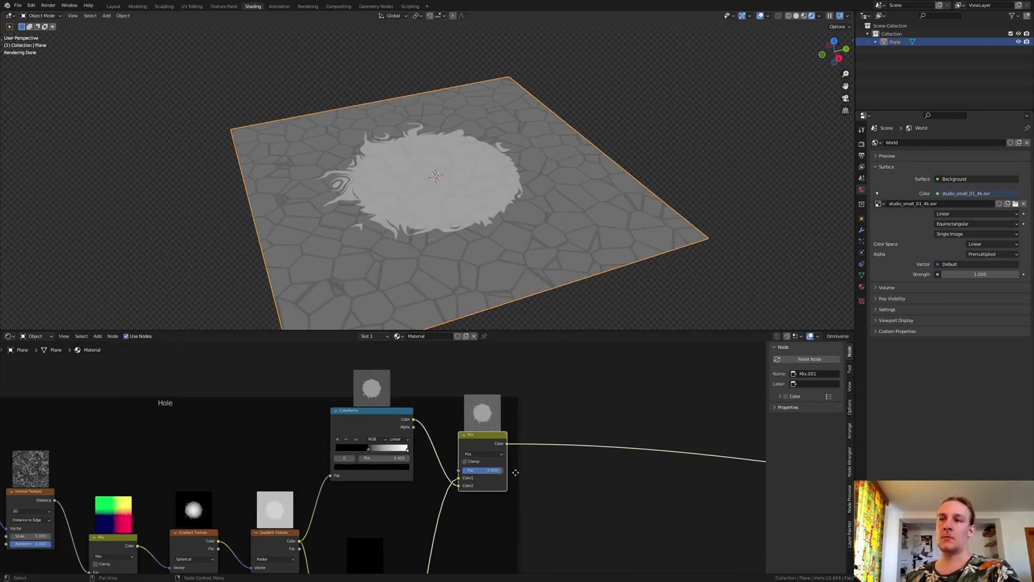
scroll(497, 437, down, 2)
middle_drag(496, 437, 335, 355)
key(n)
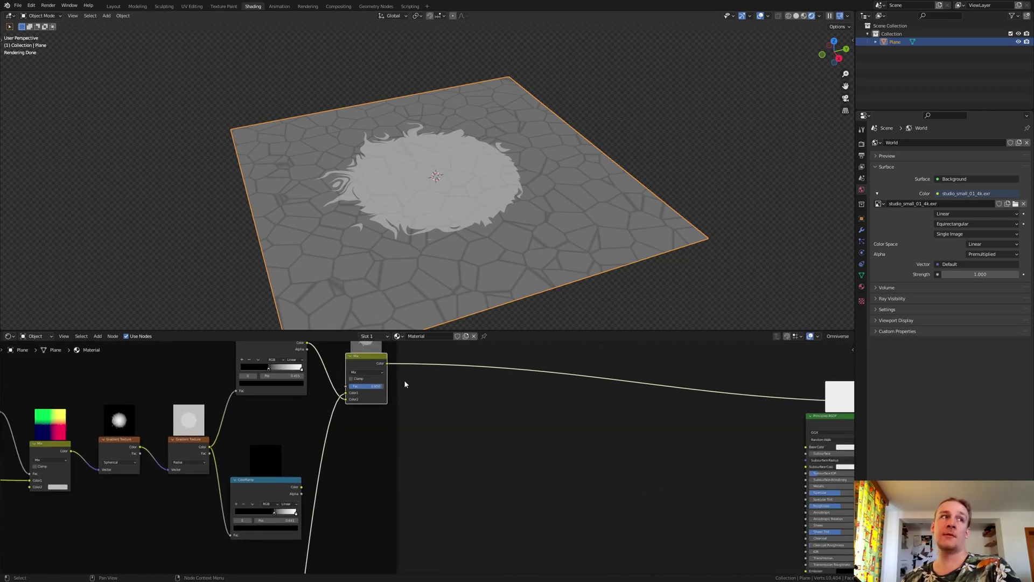
Step: Add a MixRGB node and a ColorRamp node between the Hole frame and the Principled BSDF
key(shift+a)
click(439, 390)
text(mi)
click(460, 403)
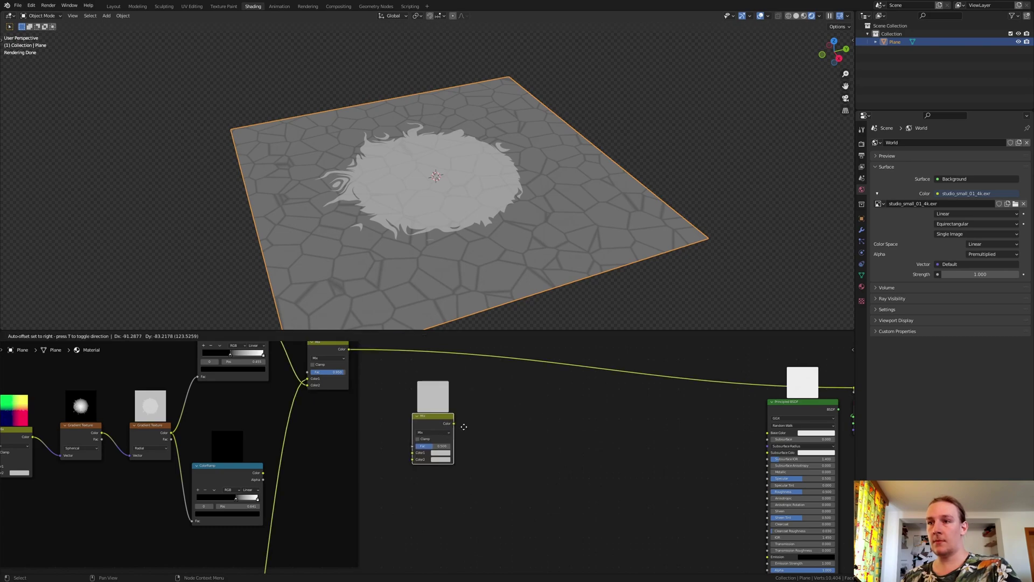
key(shift+a)
click(463, 439)
text(col)
click(478, 451)
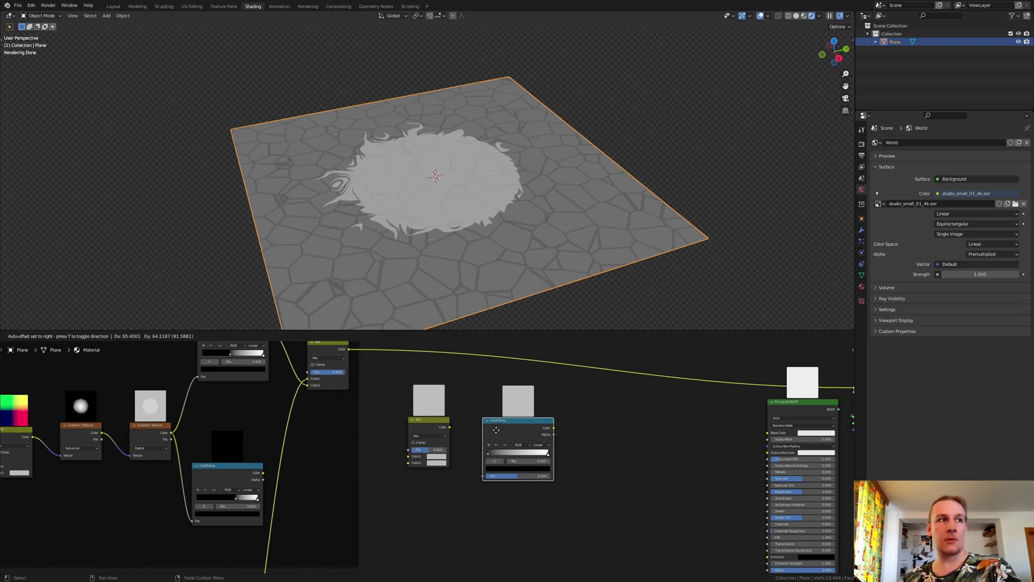
Step: Link the new Mix node's Color to the new ColorRamp's Fac and preview the ColorRamp
scroll(484, 432, up, 2)
drag(433, 422, 485, 500)
scroll(457, 488, down, 3)
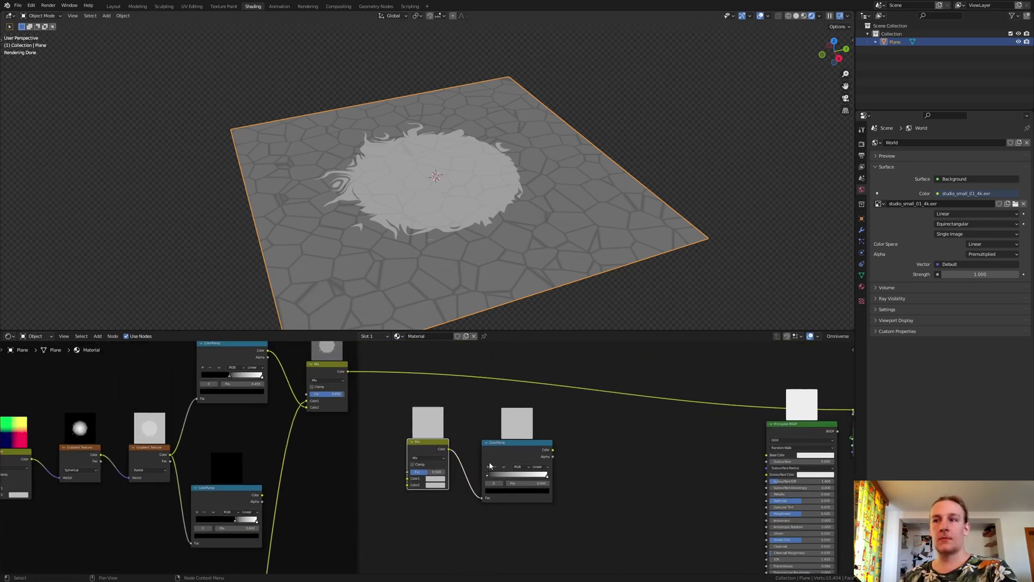
ctrl+shift+click(518, 448)
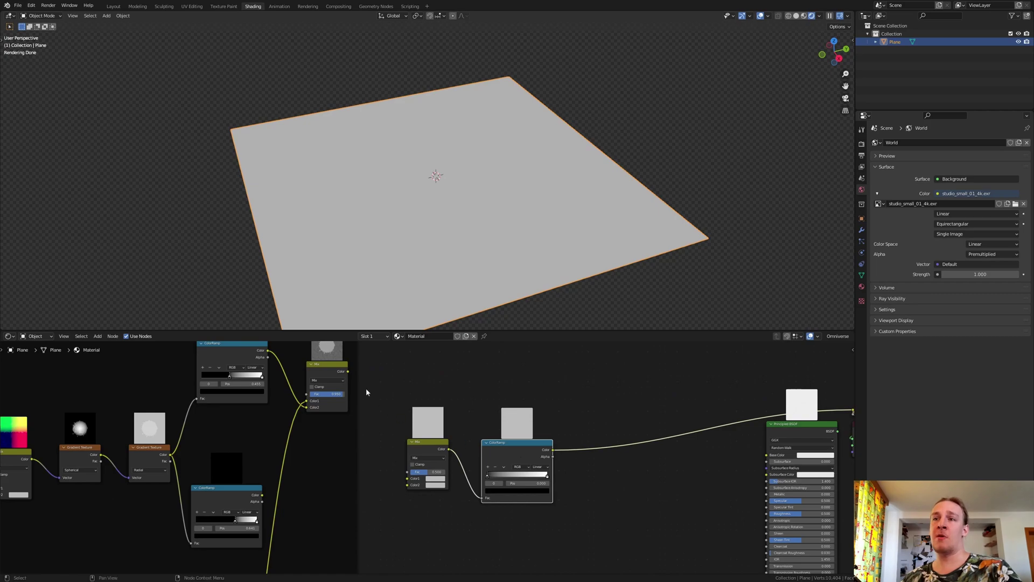
Step: Link the Hole frame's Mix Color to the new Mix node's Fac and the spherical Gradient Texture's Color to its Color1
drag(348, 375, 413, 474)
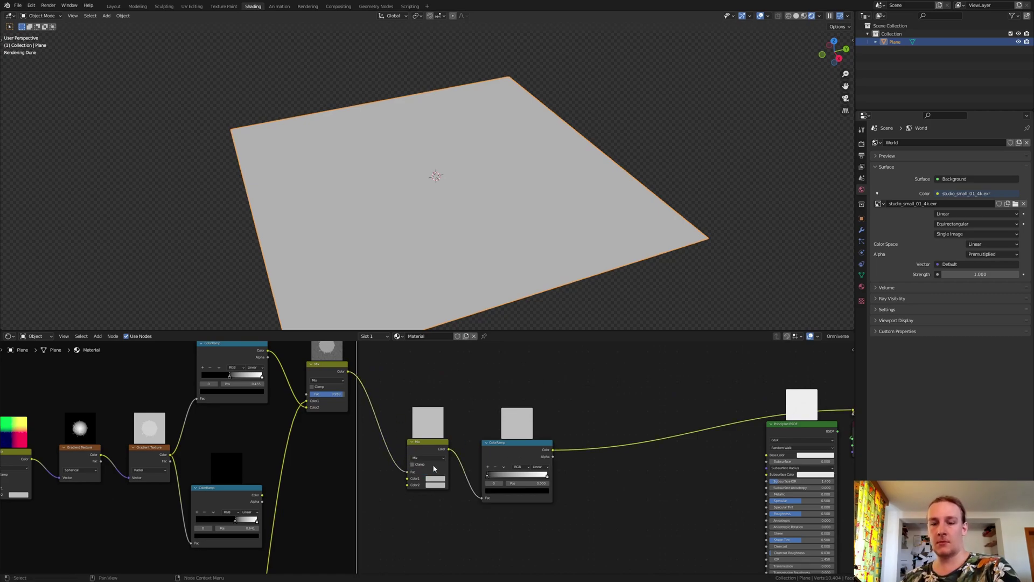
drag(102, 456, 414, 483)
Step: Link the Color output of the topmost ColorRamp in the Cracks frame to the new Mix node's Color2
scroll(234, 460, down, 2)
middle_drag(382, 487, 394, 390)
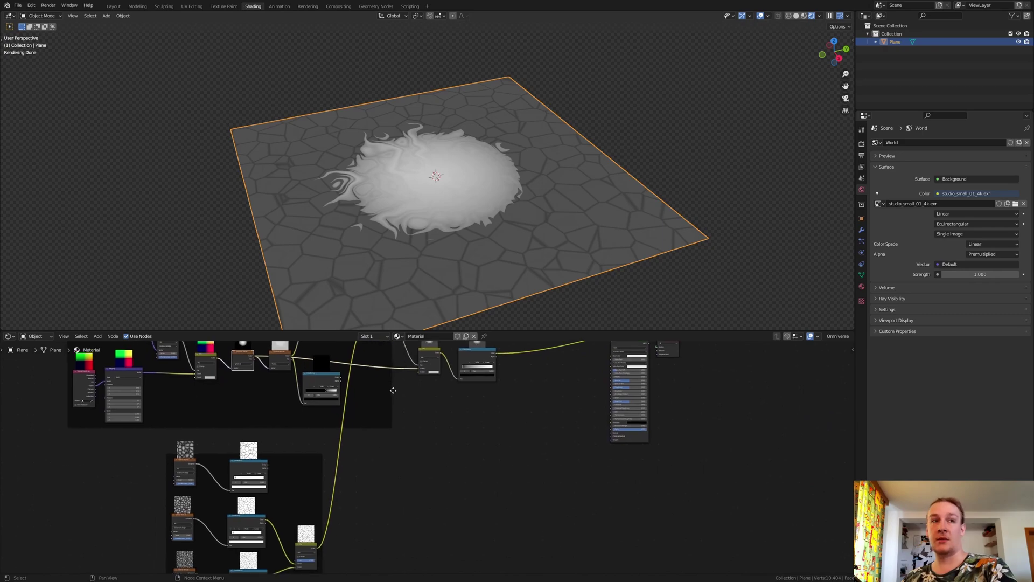
scroll(292, 481, up, 2)
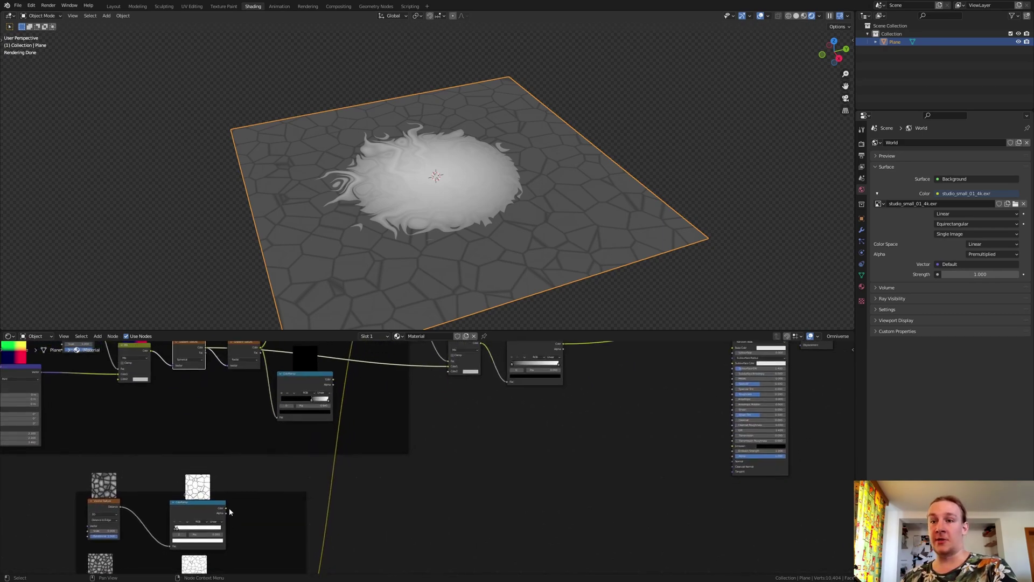
drag(228, 509, 450, 377)
middle_drag(449, 378, 412, 457)
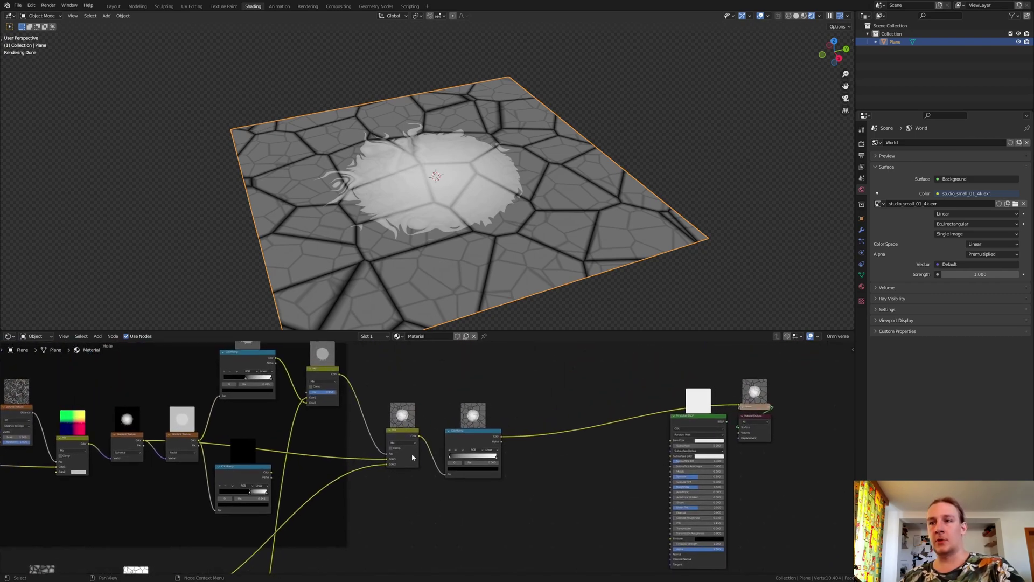
Step: Duplicate the new Mix node and insert the copy on the link after the ColorRamp
key(shift+d)
click(557, 437)
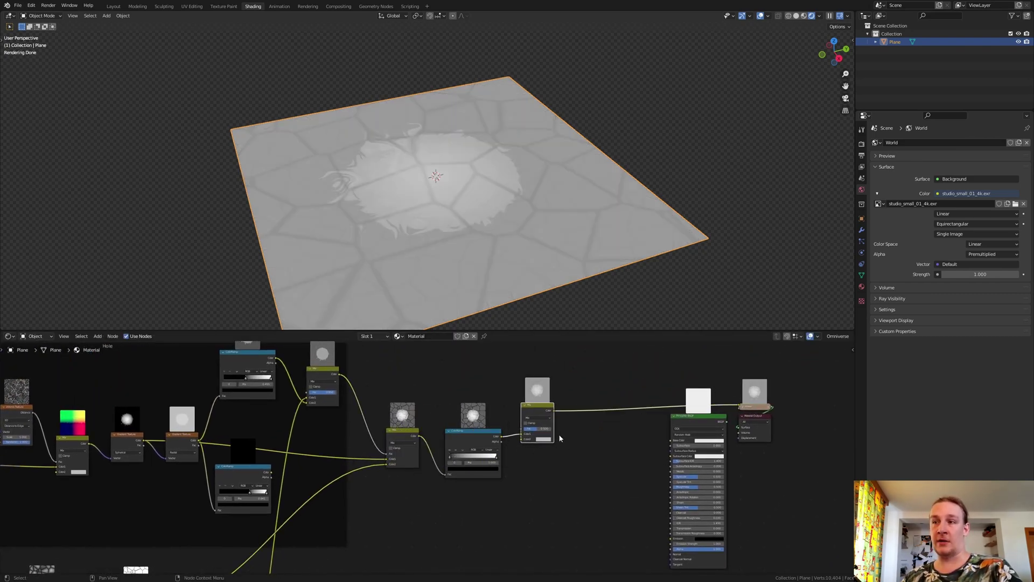
middle_drag(598, 445, 509, 448)
scroll(490, 442, up, 1)
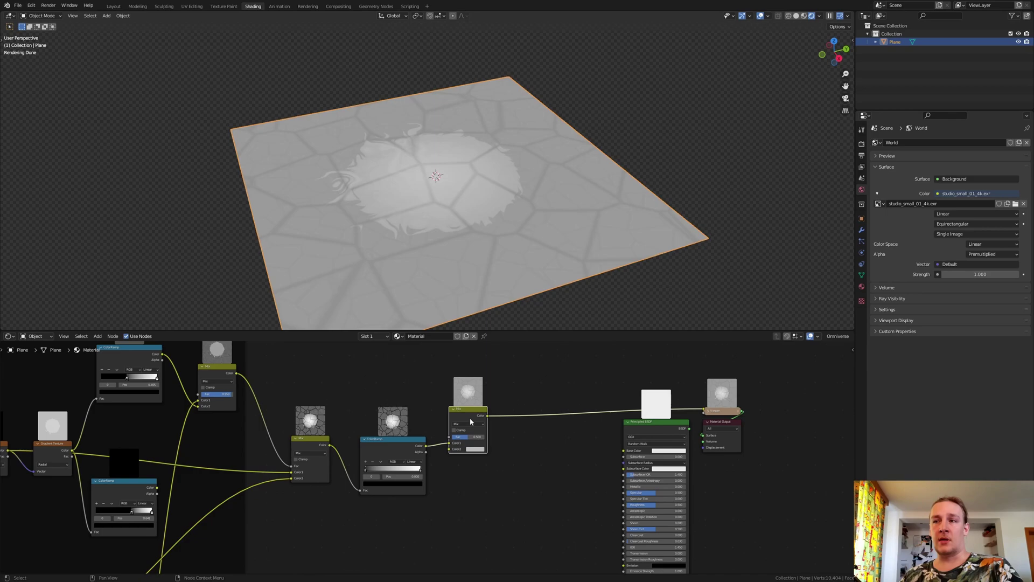
Step: Generate a texture setup for the duplicated Mix, delete its Image Texture, and move the Texture Coordinate and Mapping nodes above the chain
key(ctrl+t)
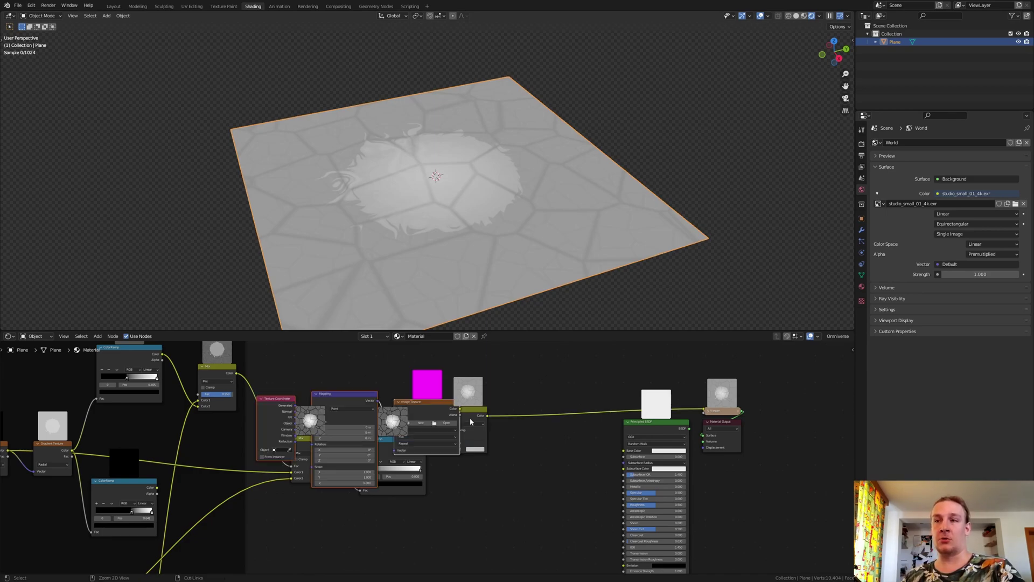
key(x)
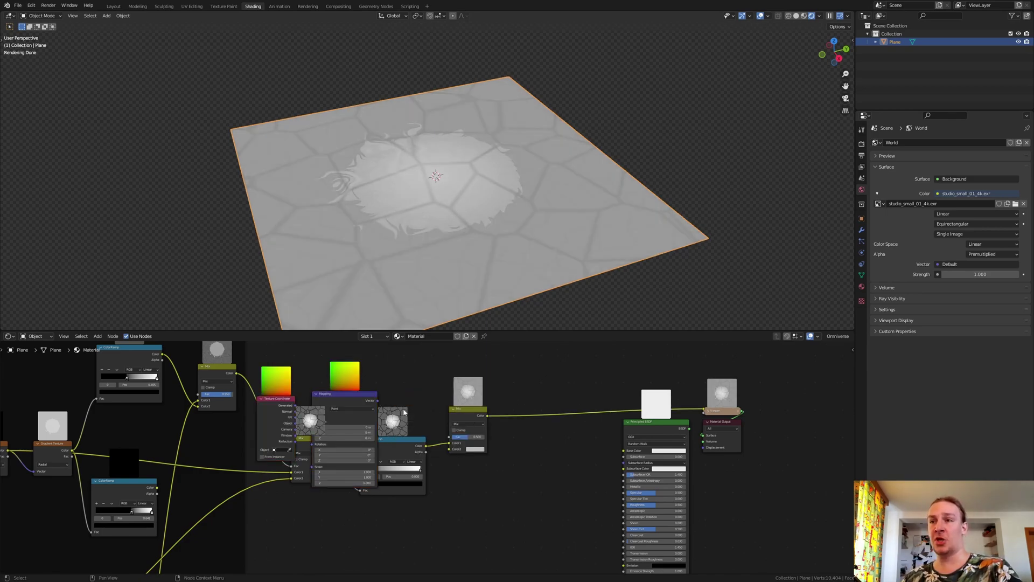
drag(272, 400, 320, 389)
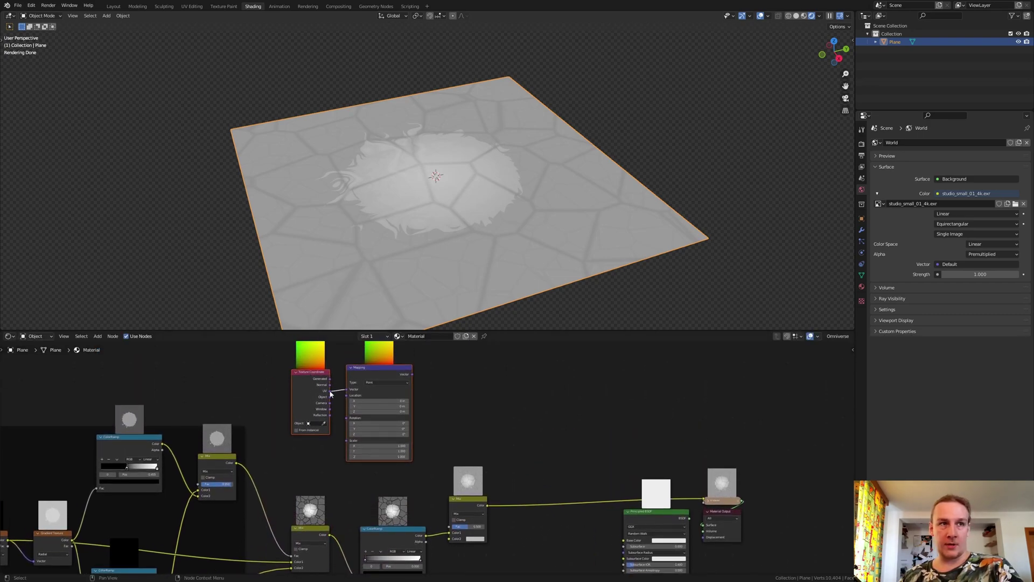
Step: Connect the Mapping node, driven by Object coordinates, to the duplicated Mix's Color2 and the preceding ColorRamp's Color to its Fac
drag(411, 374, 449, 539)
drag(329, 396, 346, 394)
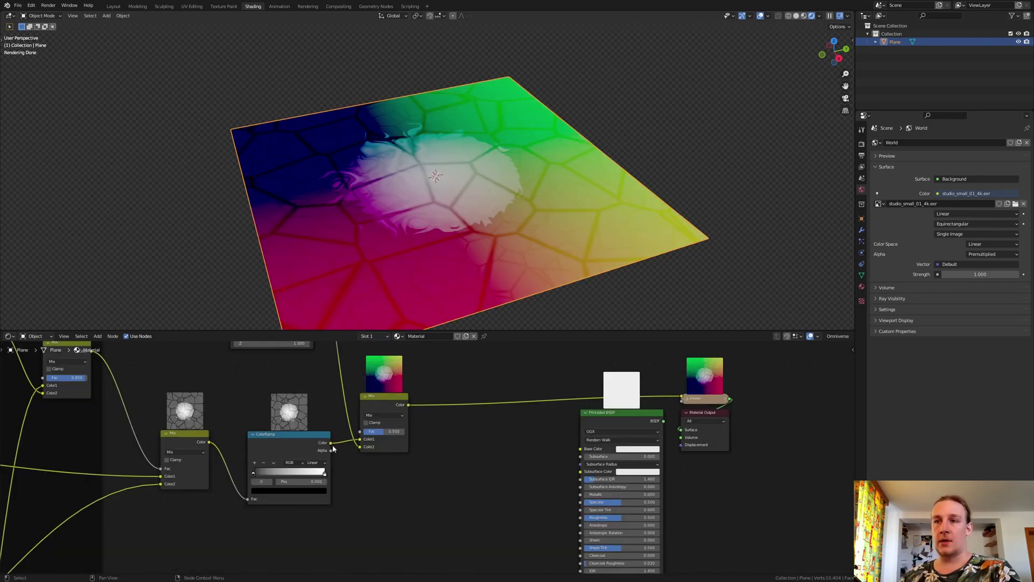
drag(331, 443, 360, 431)
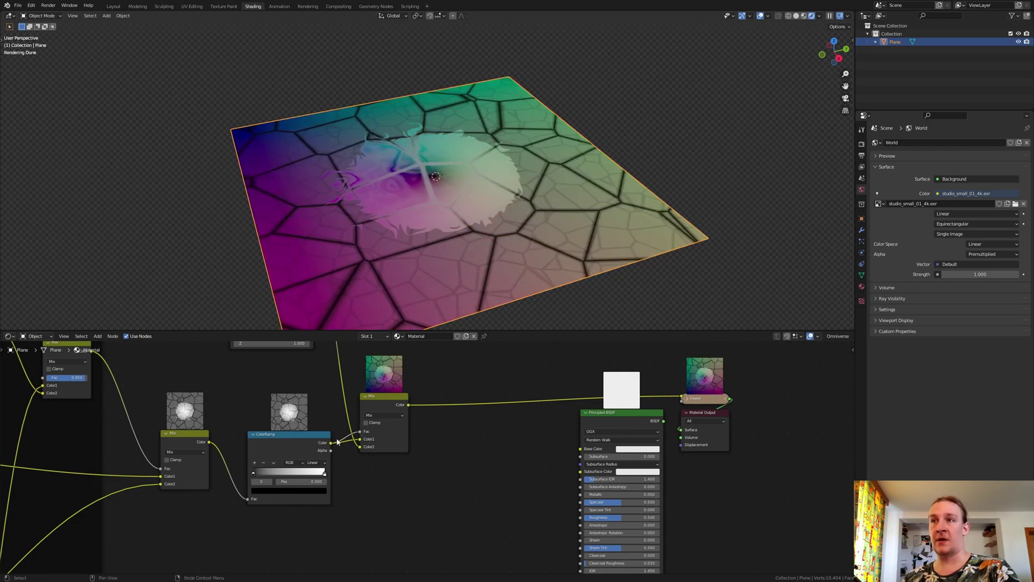
Step: Make room before the Principled BSDF and output nodes, and insert a Voronoi Texture after the coordinate Mix node
middle_drag(674, 434, 644, 446)
drag(724, 477, 738, 432)
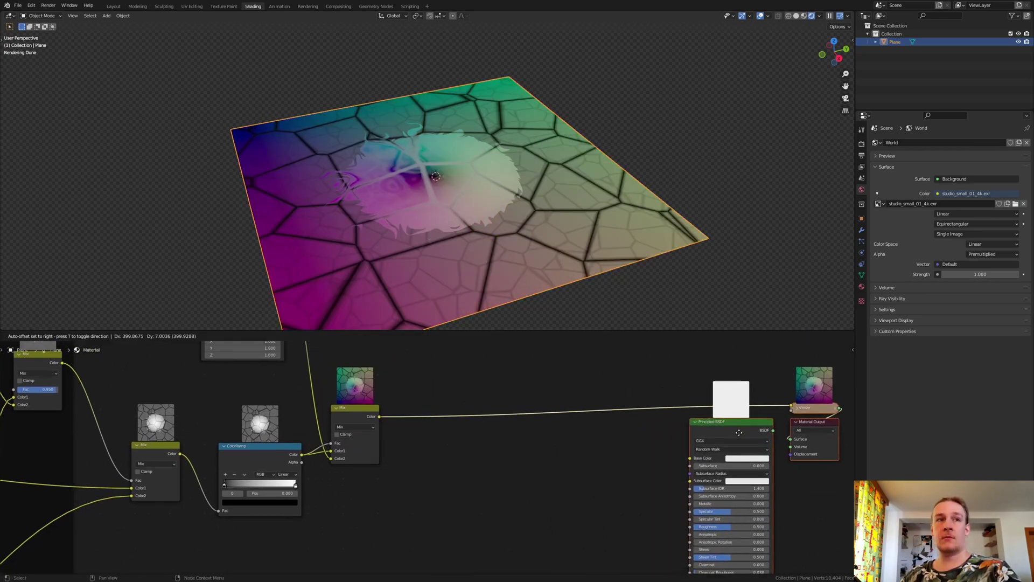
key(shift+a)
text(vo)
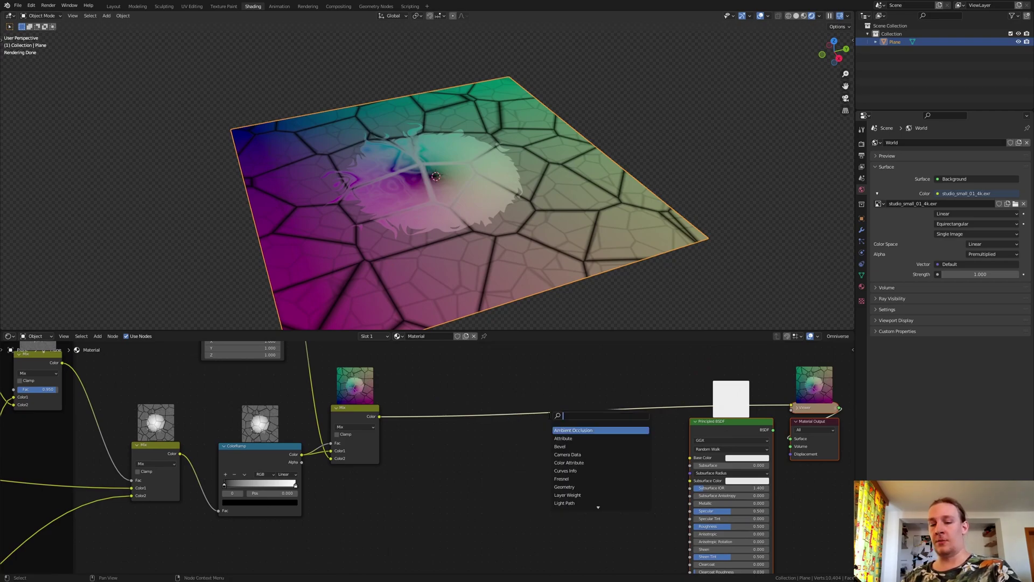
text(r)
key(Return)
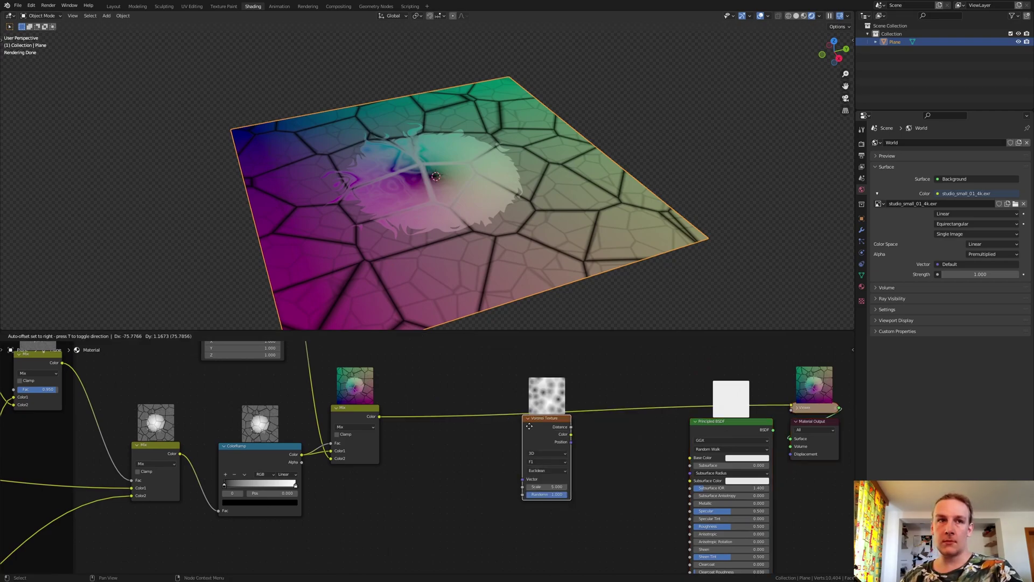
click(470, 423)
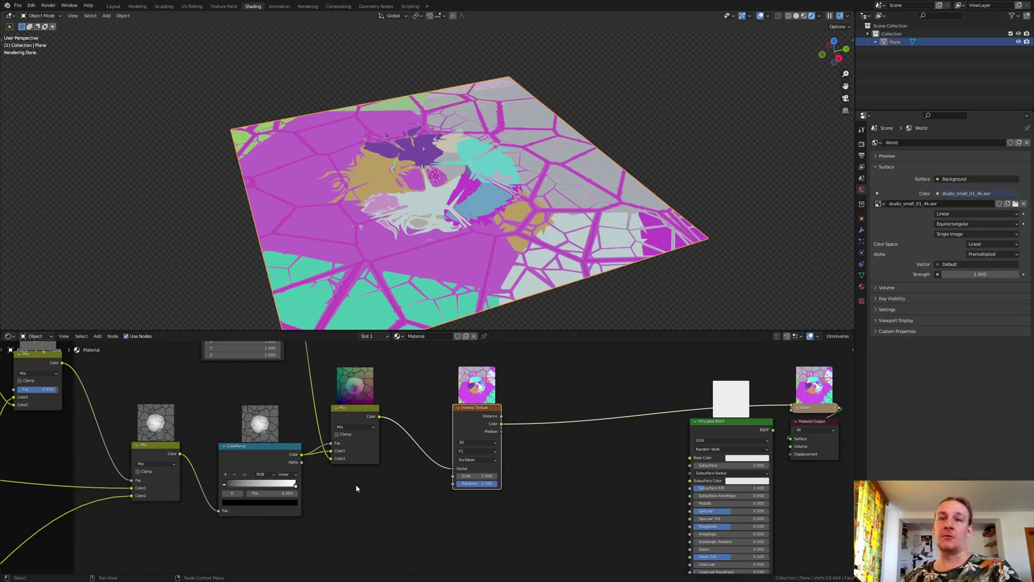
Step: Set the new Voronoi Texture to Distance to Edge with a Scale of 6.3
click(468, 451)
click(480, 481)
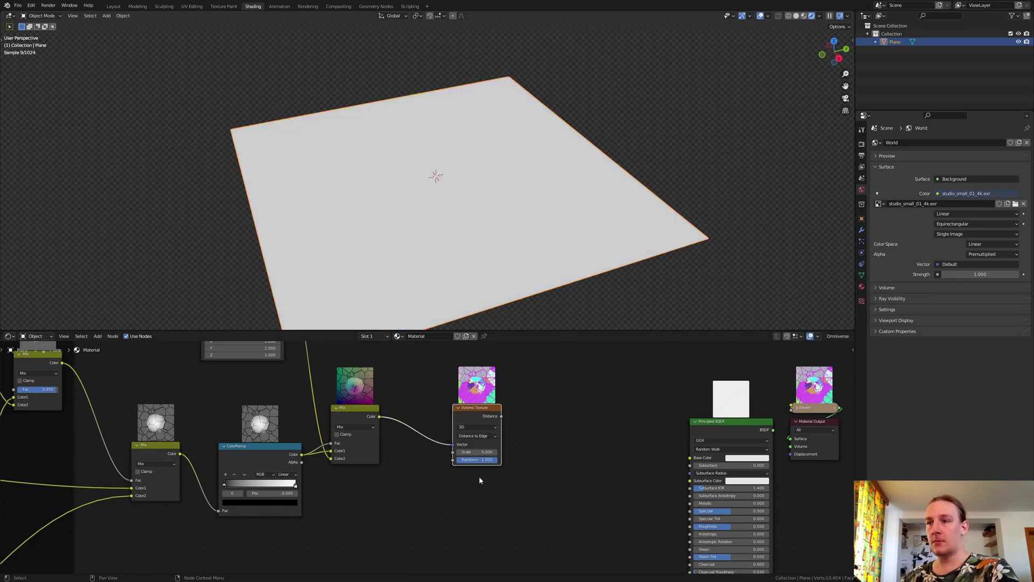
click(480, 453)
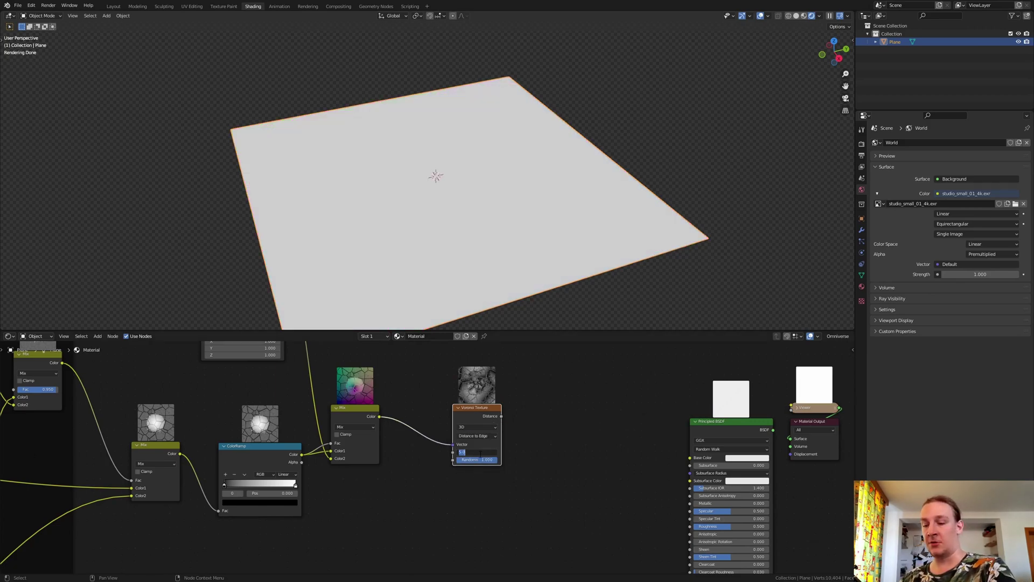
text(6.3)
key(Return)
Step: Move the Voronoi Texture closer to the Mix and place a copy of the Mix after it, with Distance feeding Fac and Color1
drag(477, 410, 476, 415)
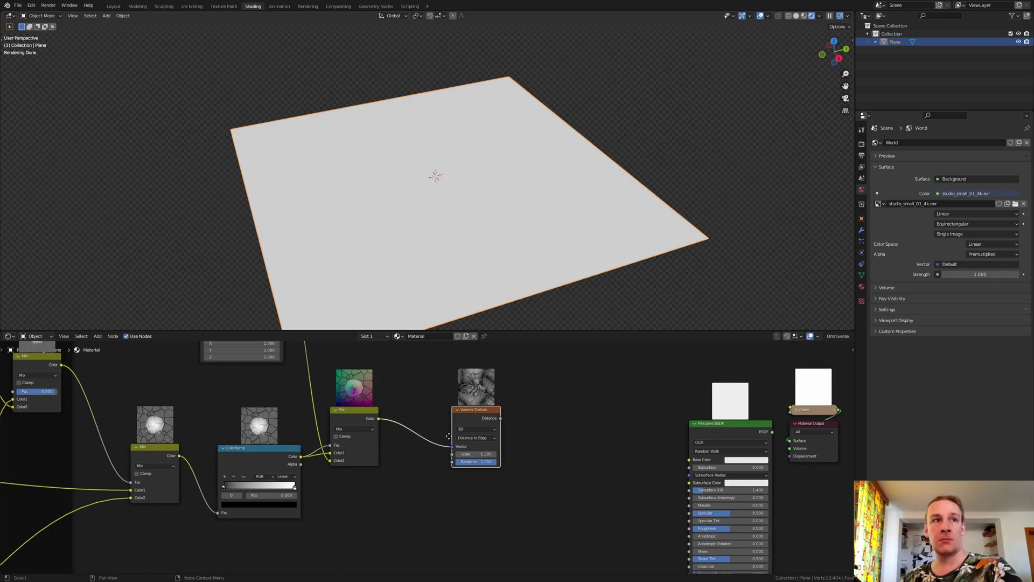
middle_drag(476, 415, 472, 435)
drag(472, 435, 428, 435)
click(343, 436)
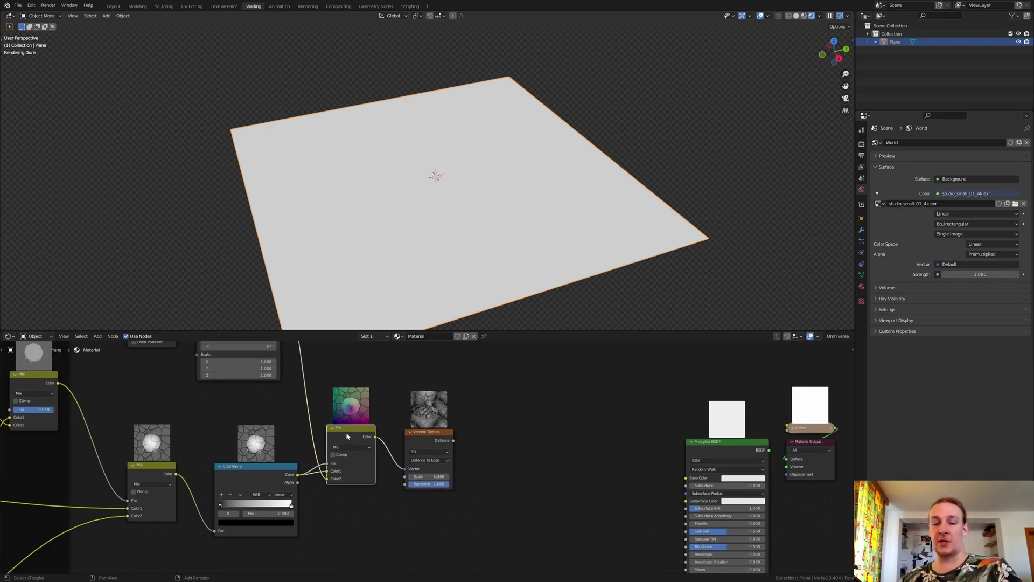
key(shift+d)
drag(453, 440, 484, 474)
ctrl+shift+click(511, 438)
middle_drag(483, 399, 473, 430)
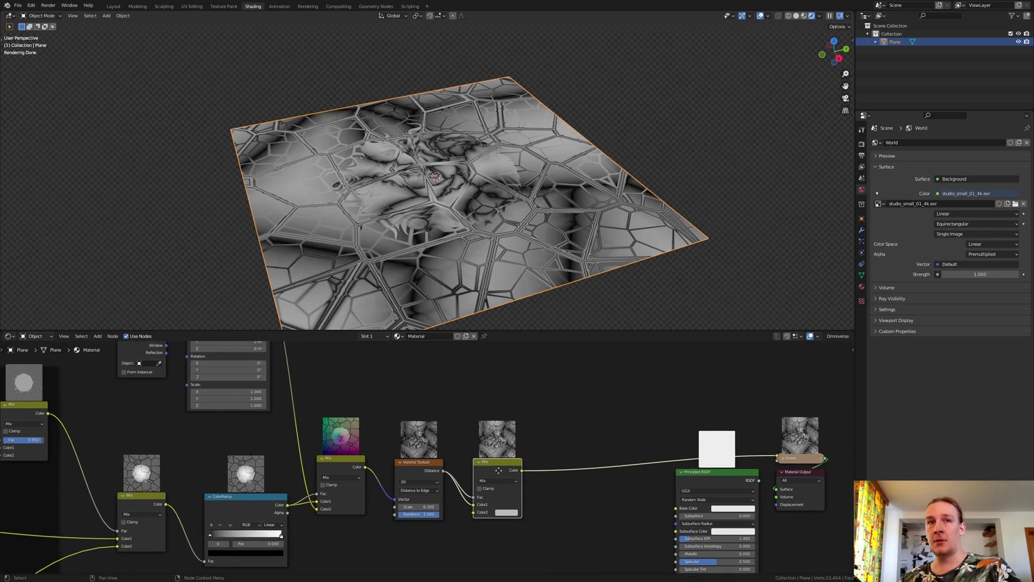
Step: Add a Noise Texture node above the Voronoi Texture
key(shift+a)
click(473, 428)
text(noise)
key(Return)
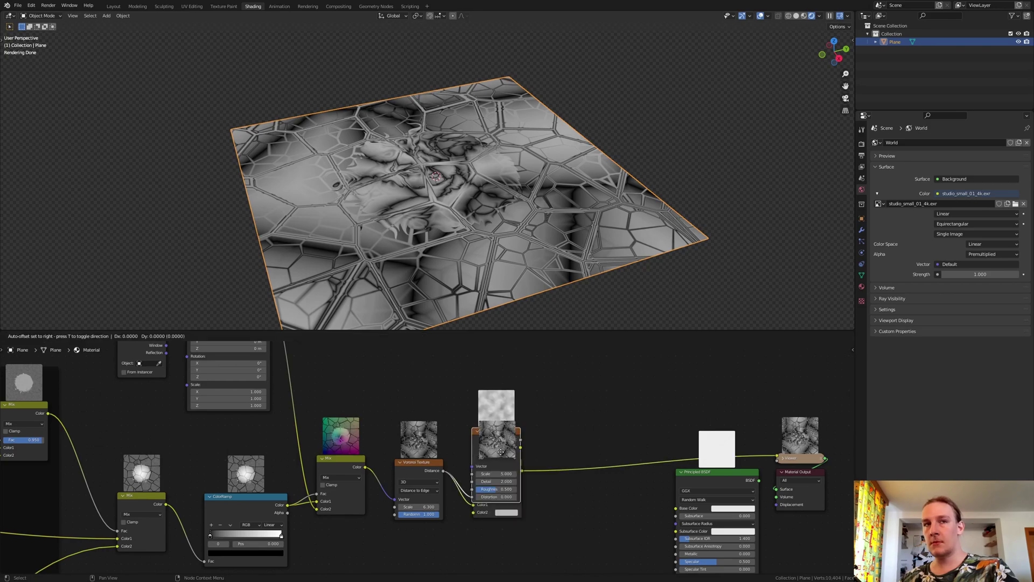
click(426, 366)
middle_drag(474, 393, 457, 436)
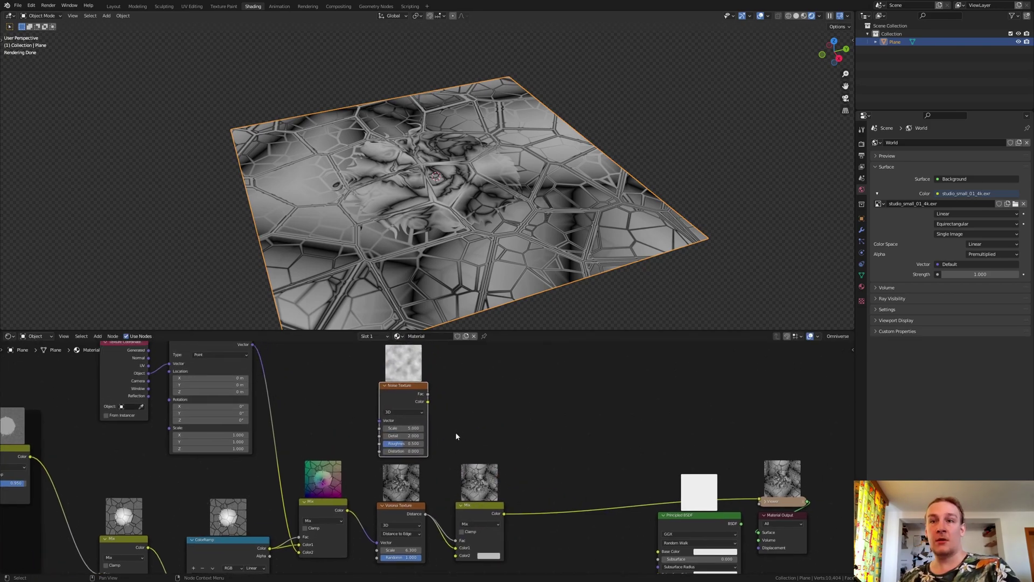
Step: Set the Noise Texture's Scale to 100 and Detail to 15, and link its Fac output to the new Mix's Color2
click(420, 429)
text(100)
key(Return)
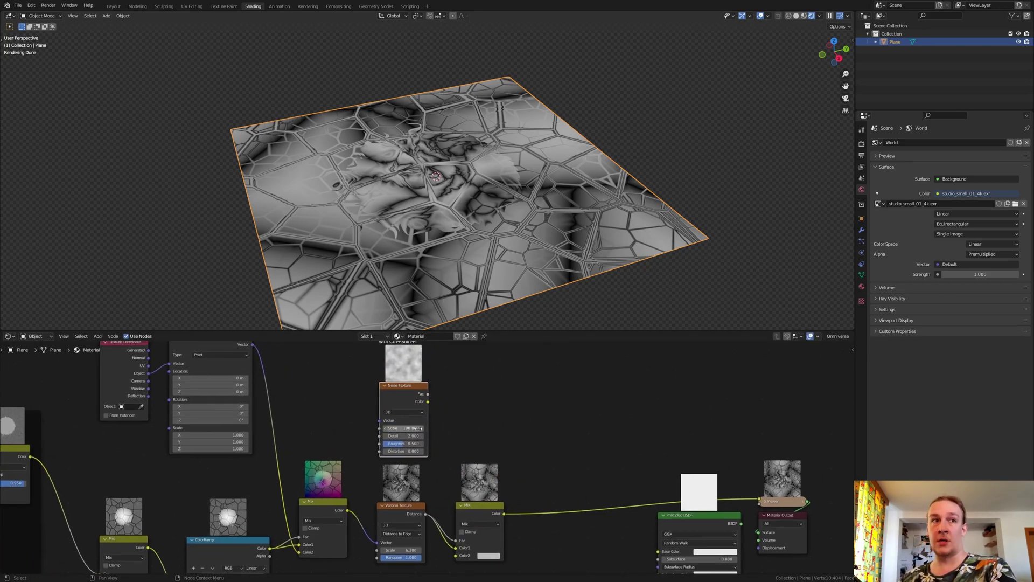
drag(406, 435, 484, 436)
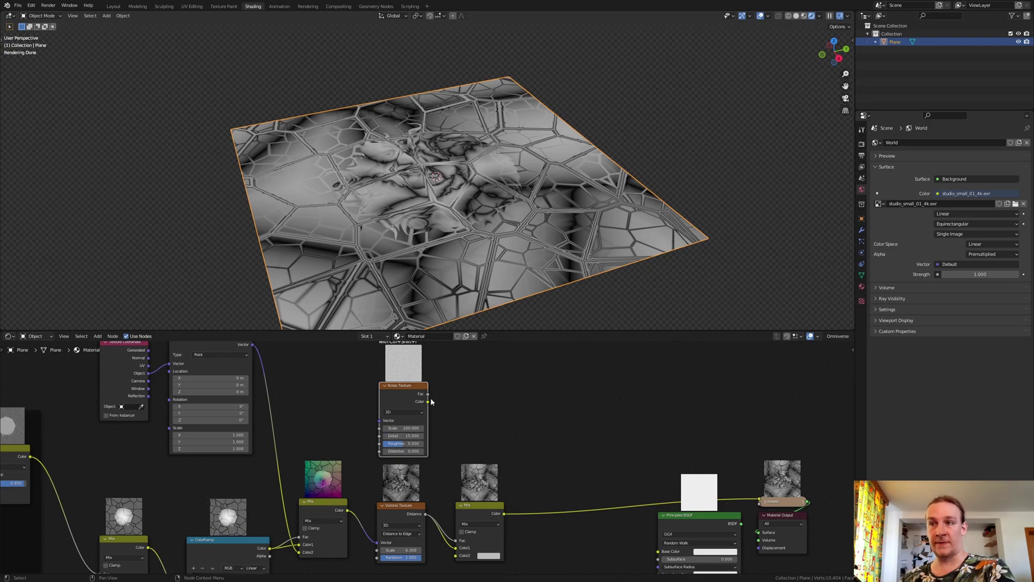
drag(428, 395, 457, 555)
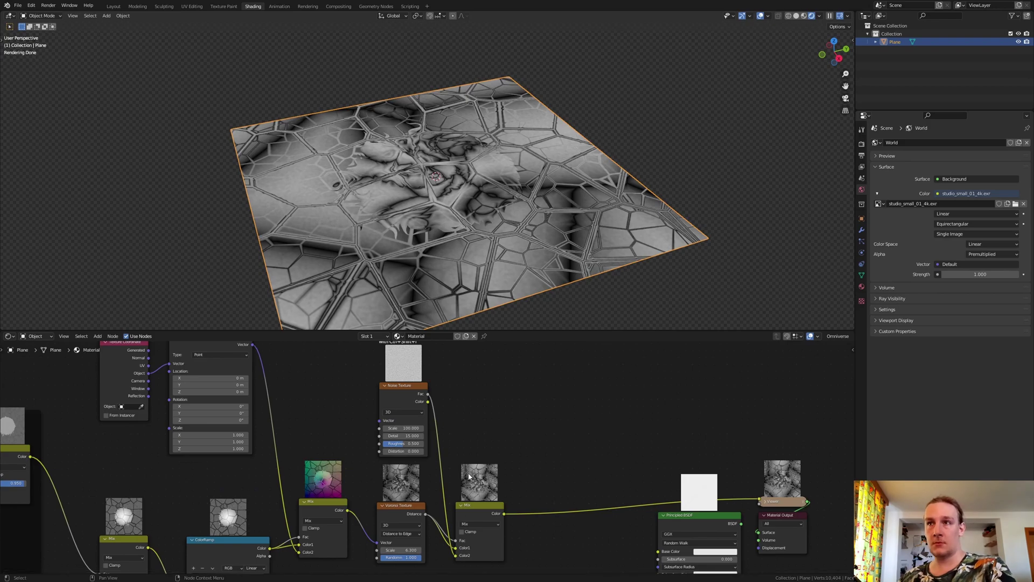
Step: Duplicate the last Mix after itself, feed its Fac and Color1 from the previous Mix and Color2 from the Voronoi Distance, and move the shader nodes away
middle_drag(505, 513, 418, 412)
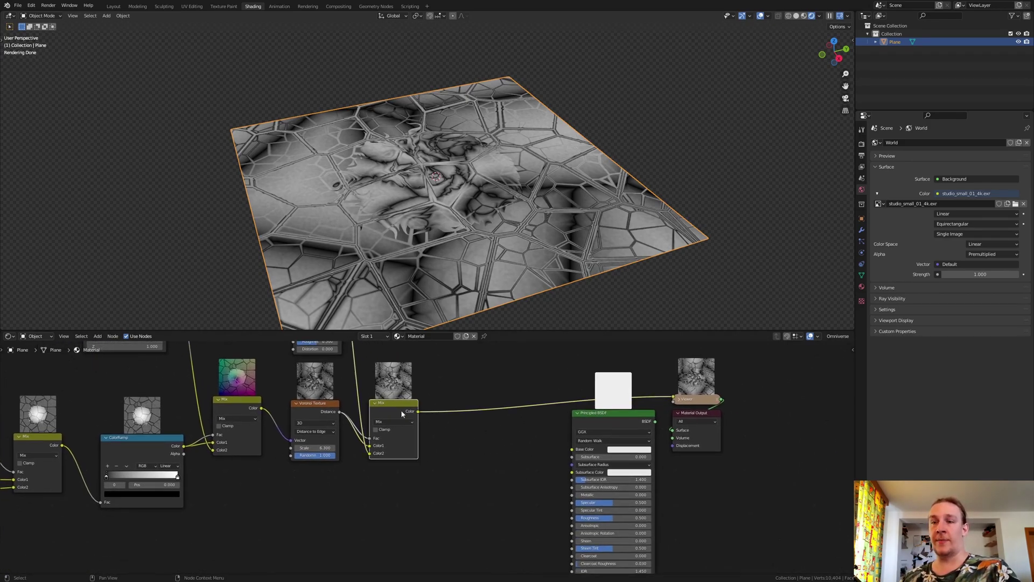
key(shift+d)
click(517, 479)
ctrl+shift+click(475, 455)
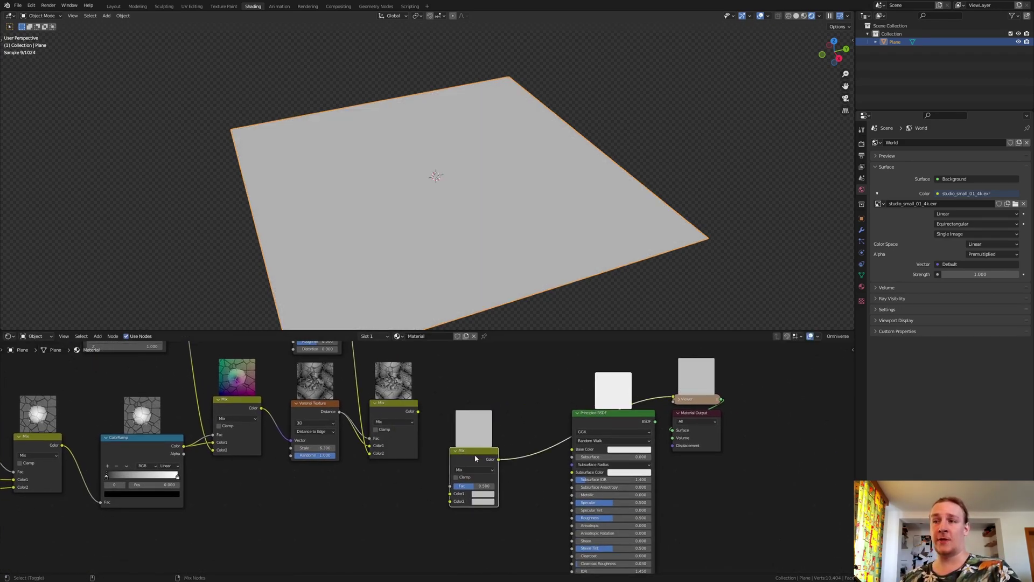
drag(582, 382, 832, 481)
key(g)
click(755, 432)
mouse_move(419, 412)
mouse_down()
mouse_move(450, 486)
mouse_move(419, 412)
mouse_up()
drag(338, 413, 451, 503)
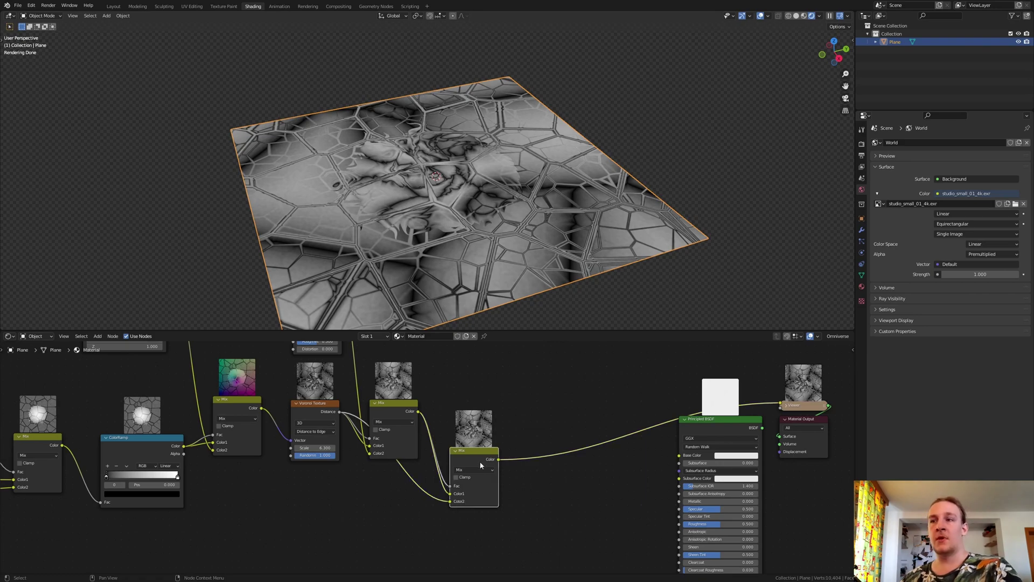
Step: Add another Mix copy at the chain's end, with the previous Mix driving Fac and the cracks ColorRamp's Color linked to Color2
key(shift+d)
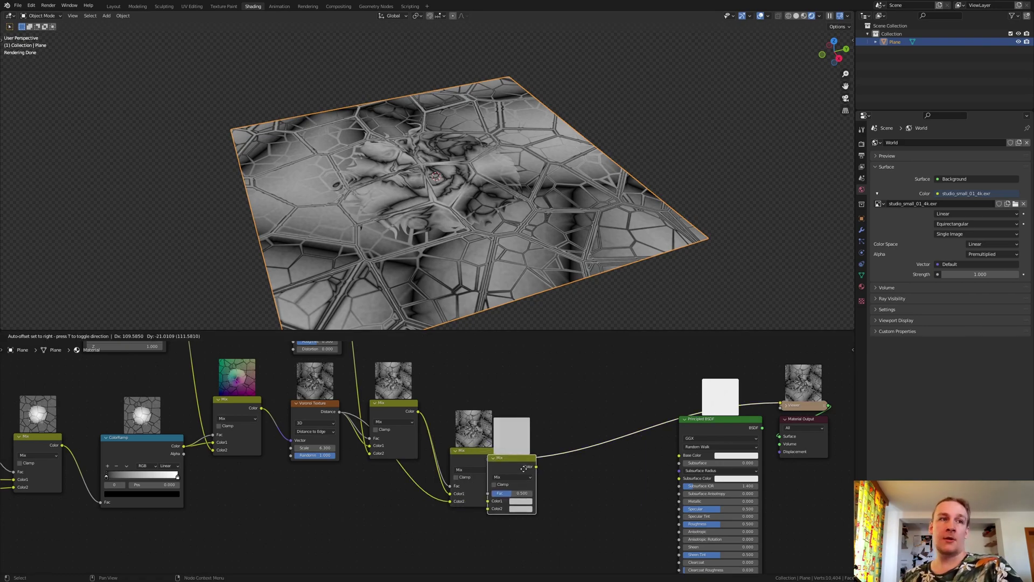
click(546, 459)
drag(550, 460, 544, 498)
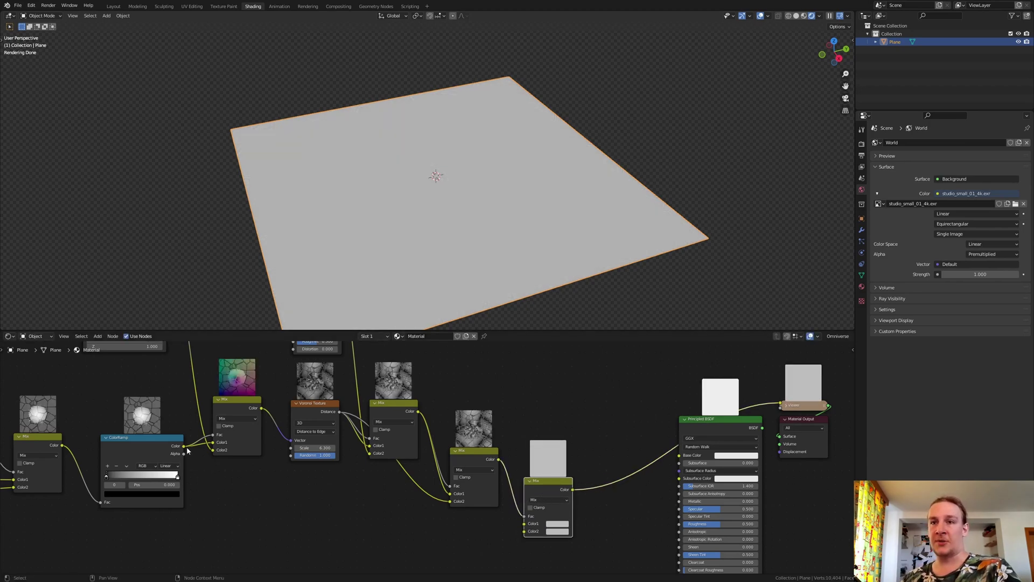
drag(183, 446, 434, 531)
drag(523, 538, 523, 533)
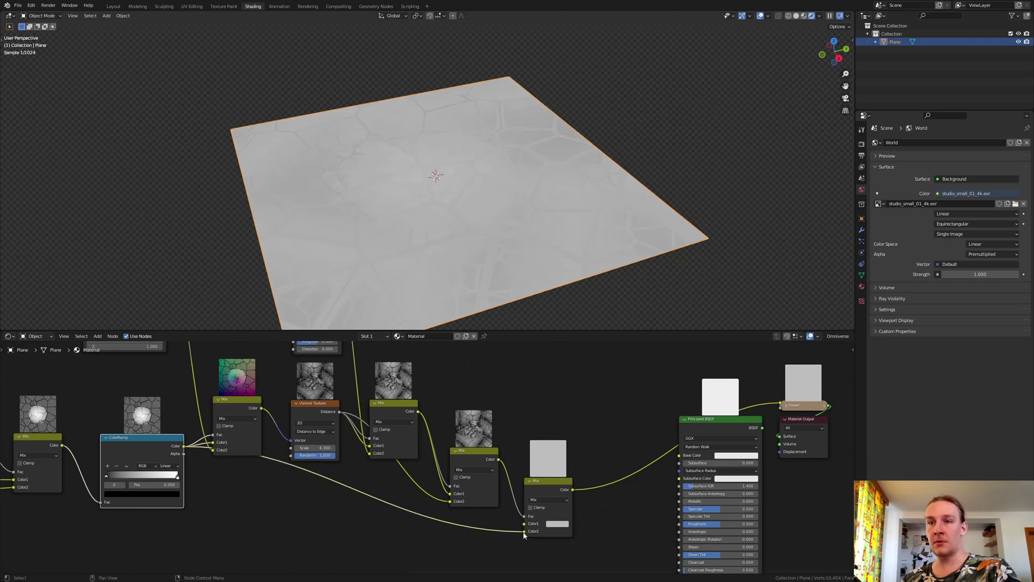
Step: Link the hole mask output to the last Mix's Color1, and that Mix's Color to the Principled BSDF's Base Color
scroll(348, 443, down, 3)
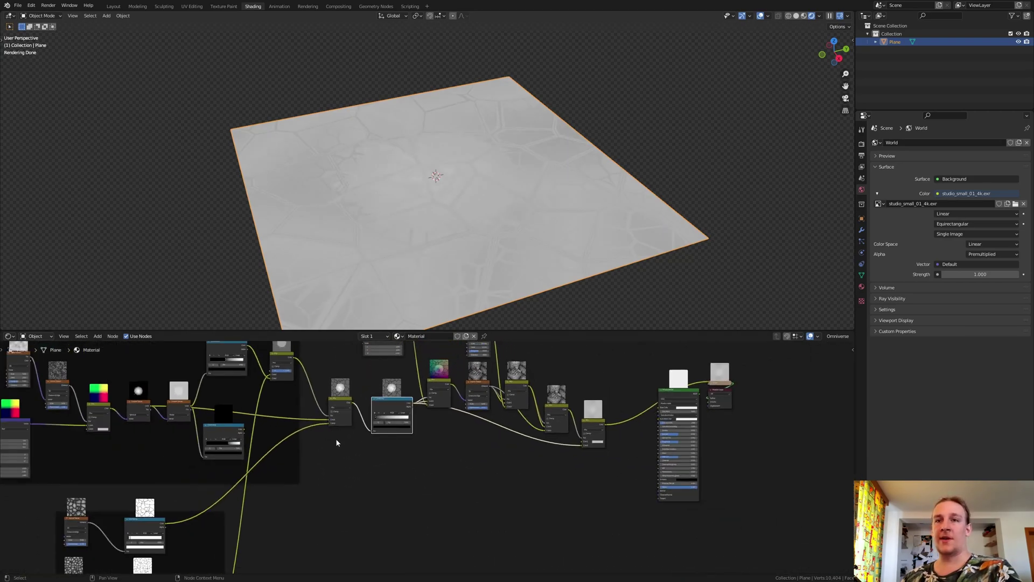
scroll(199, 414, up, 2)
drag(130, 410, 765, 462)
middle_drag(547, 461, 122, 512)
drag(376, 490, 450, 466)
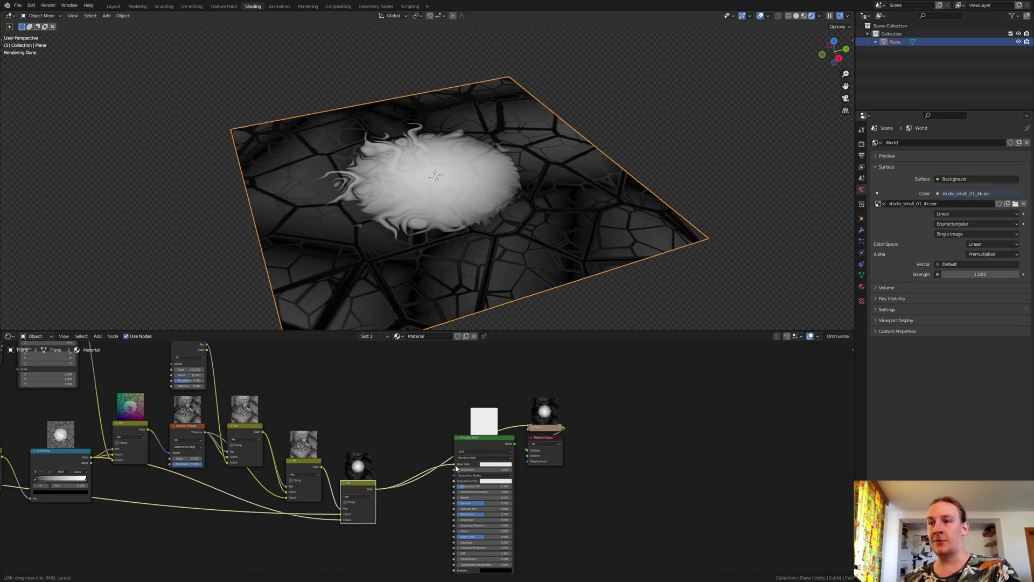
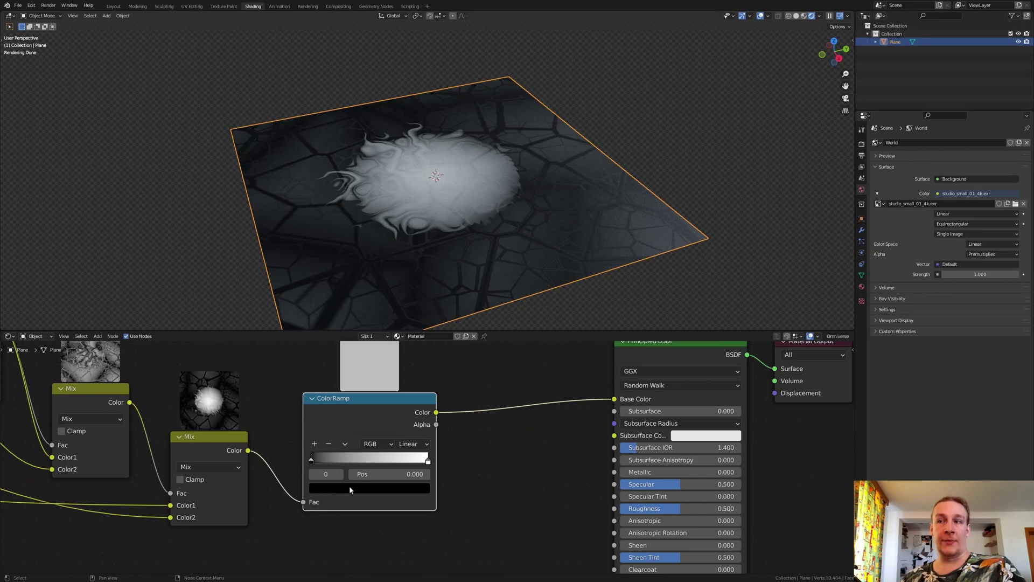
Step: Set the new ColorRamp's first stop to light blue with H 0.592, S 0.725 and V 1.000
click(349, 486)
drag(402, 366, 404, 339)
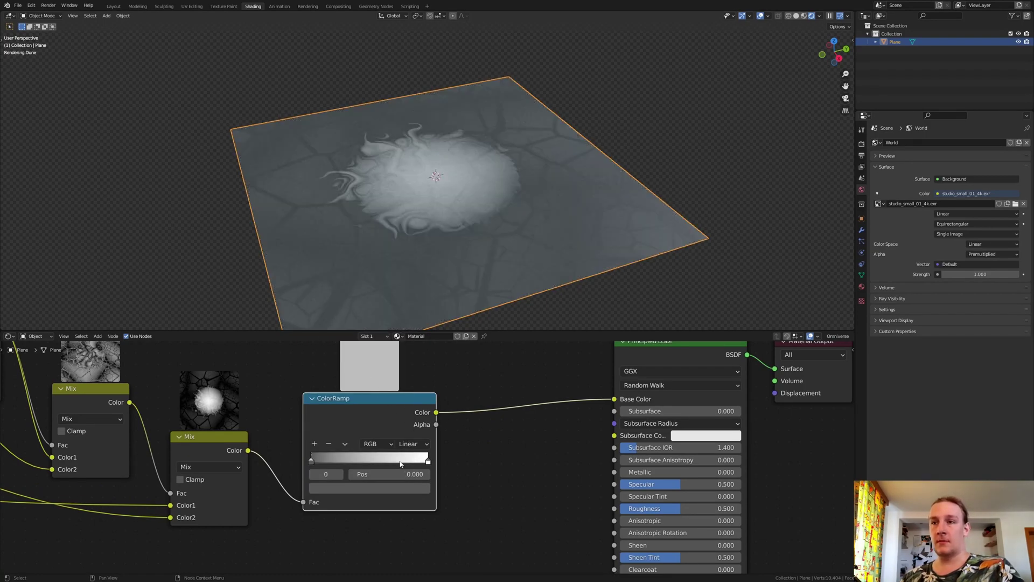
click(350, 488)
click(364, 354)
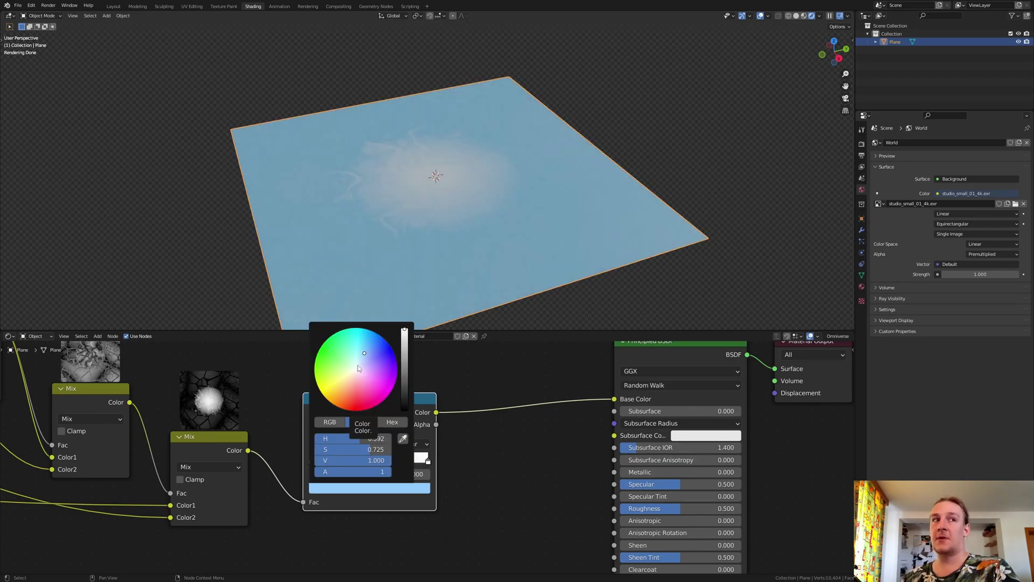
scroll(377, 463, up, 2)
Step: Move the ColorRamp's white stop to position 0.486 and colour it dark blue with H 0.653, S 0.880 and V 0.431
click(454, 454)
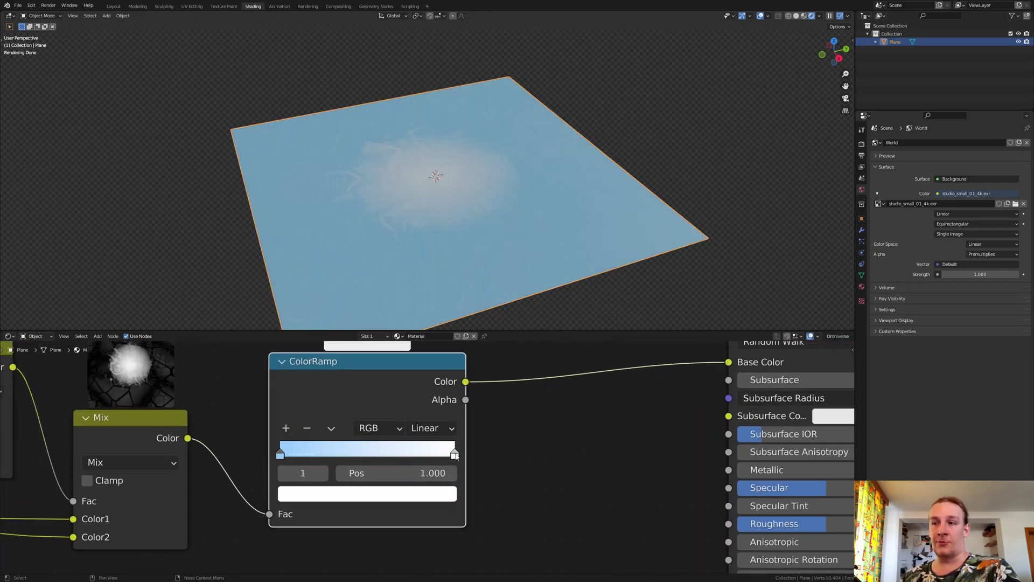
drag(455, 456, 370, 455)
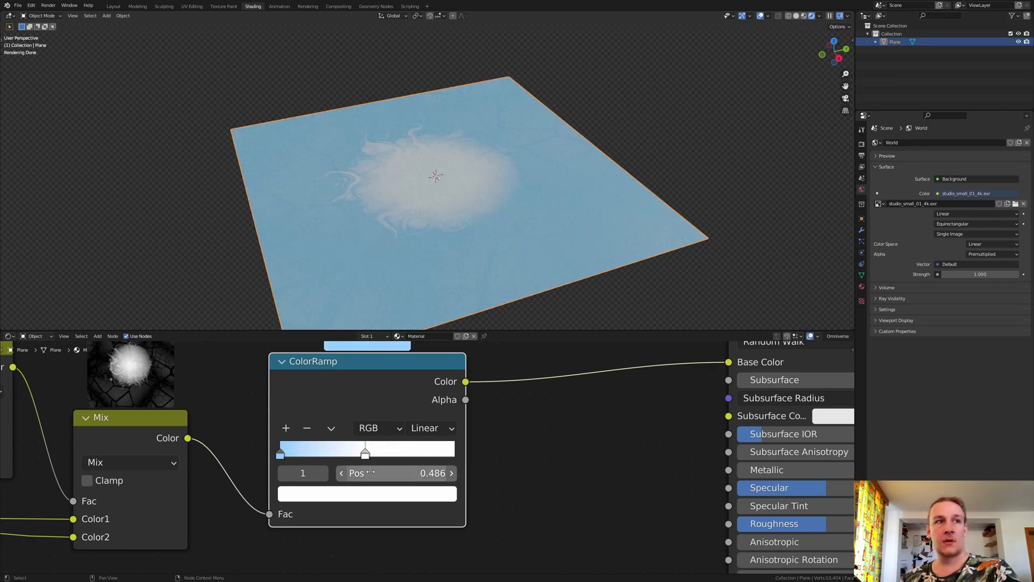
click(366, 496)
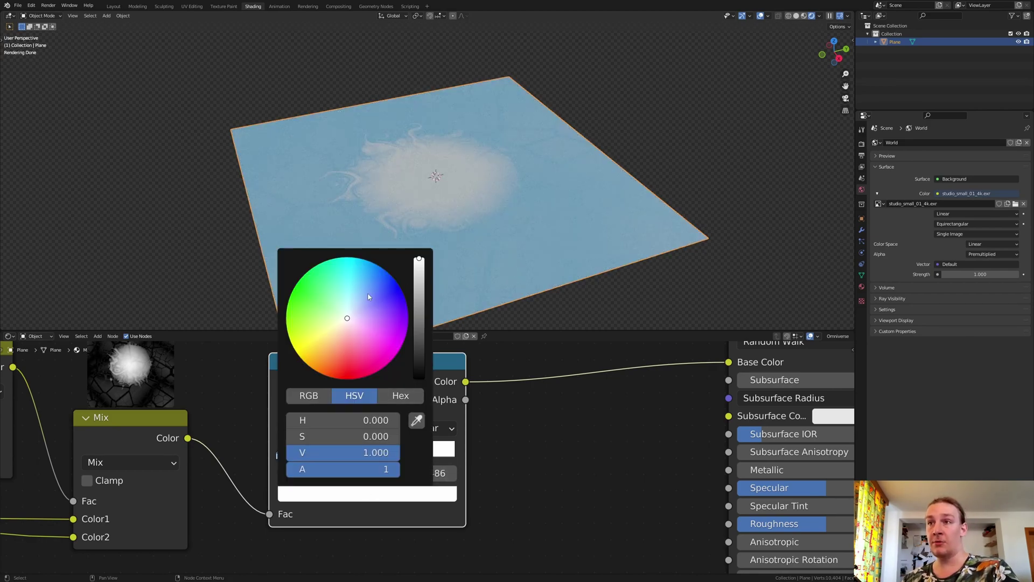
drag(368, 296, 377, 293)
click(416, 296)
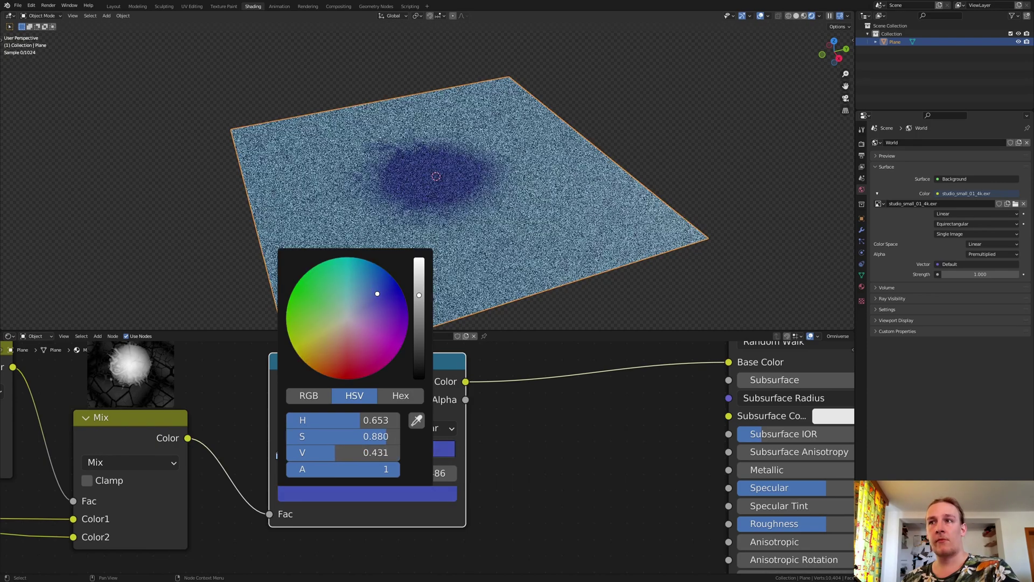
Step: Add a middle ColorRamp stop at position 0.243 and set its colour to H 0.592, S 0.671 and V 0.713
click(286, 429)
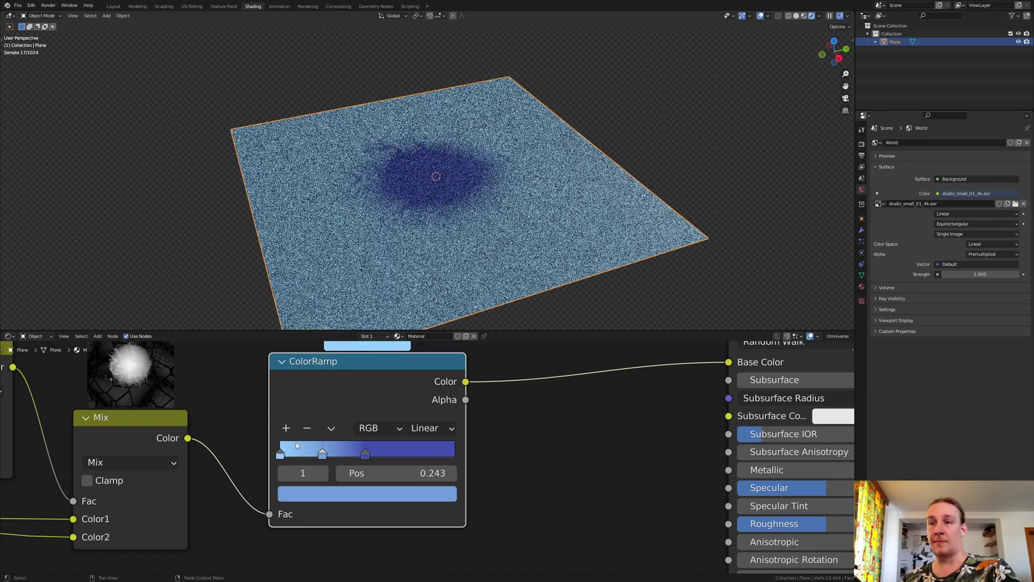
click(331, 494)
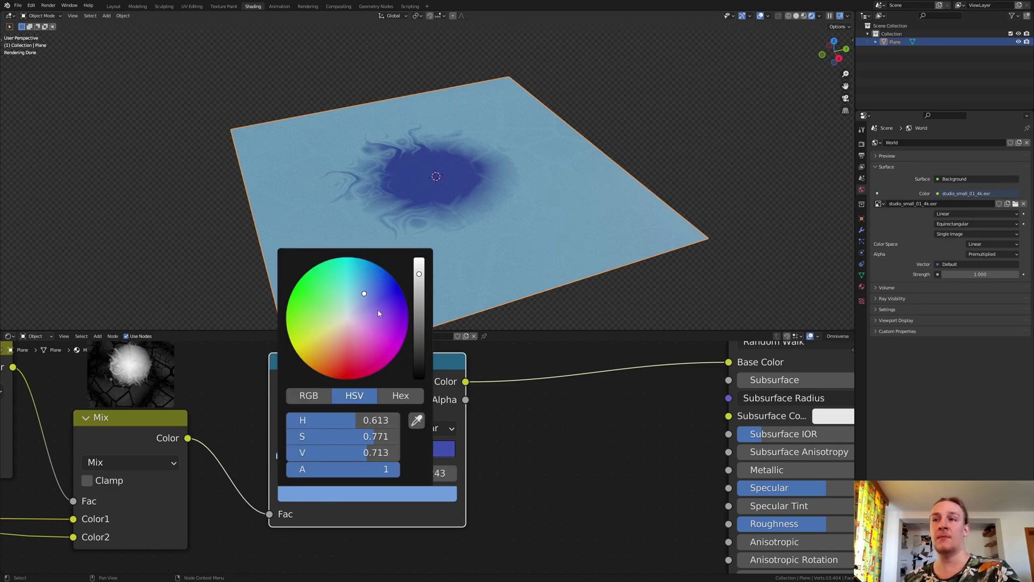
drag(364, 291, 359, 297)
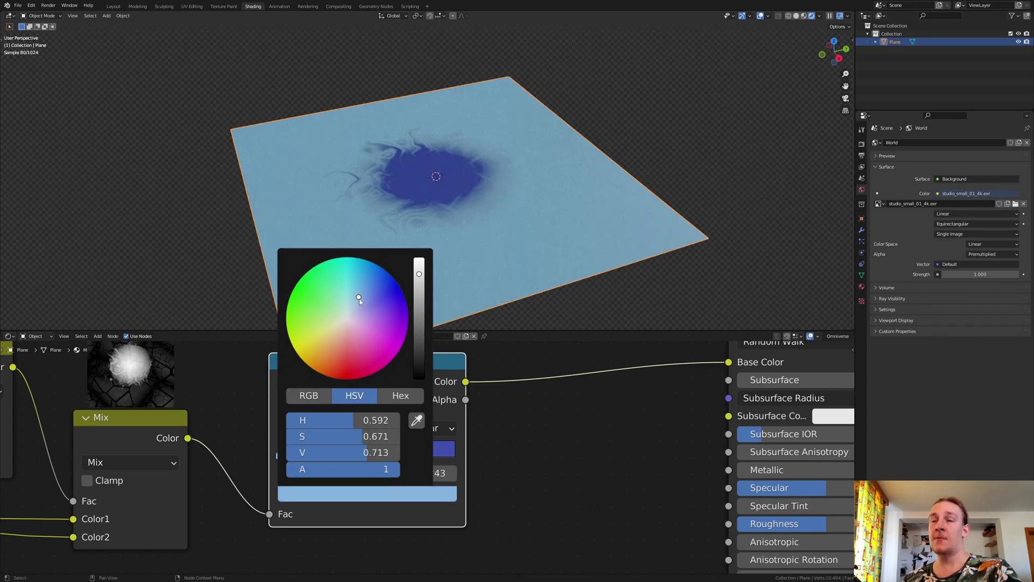
Step: Lighten the ColorRamp's last stop to a softer blue with H 0.634, S 0.779 and V 0.792
click(366, 455)
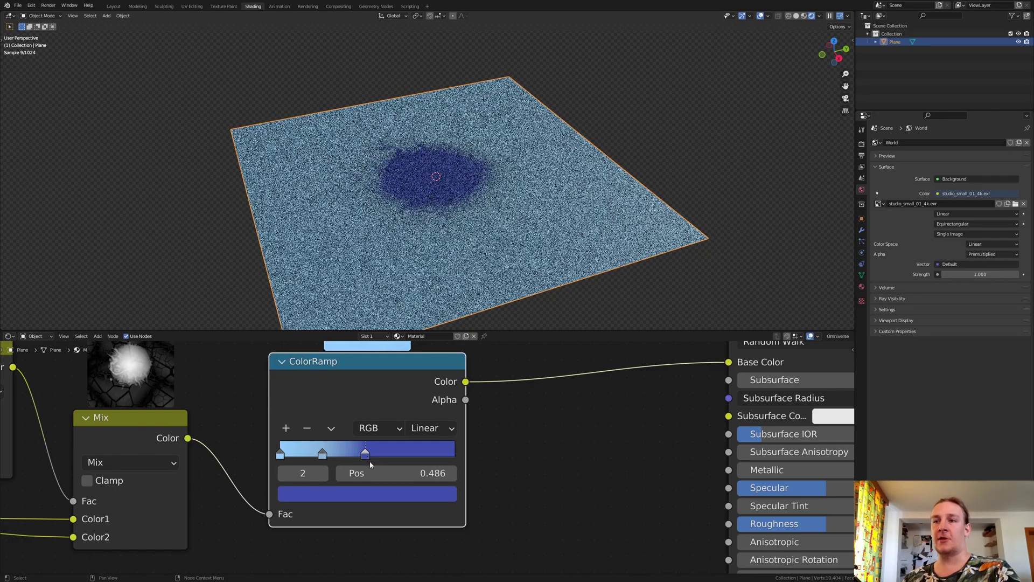
click(402, 494)
drag(415, 278, 419, 258)
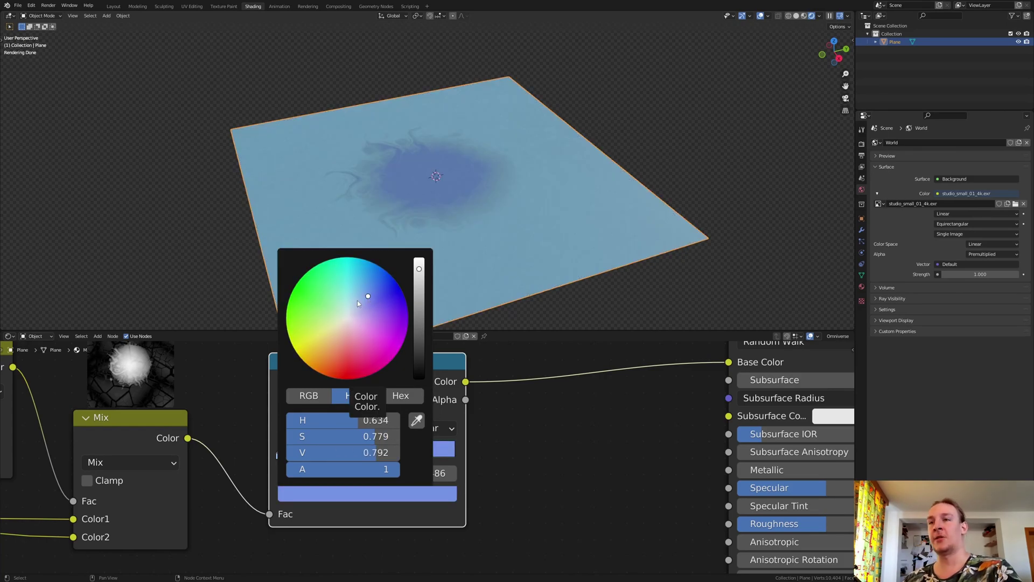
Step: Add a Glass BSDF node above the Principled BSDF
scroll(513, 431, down, 5)
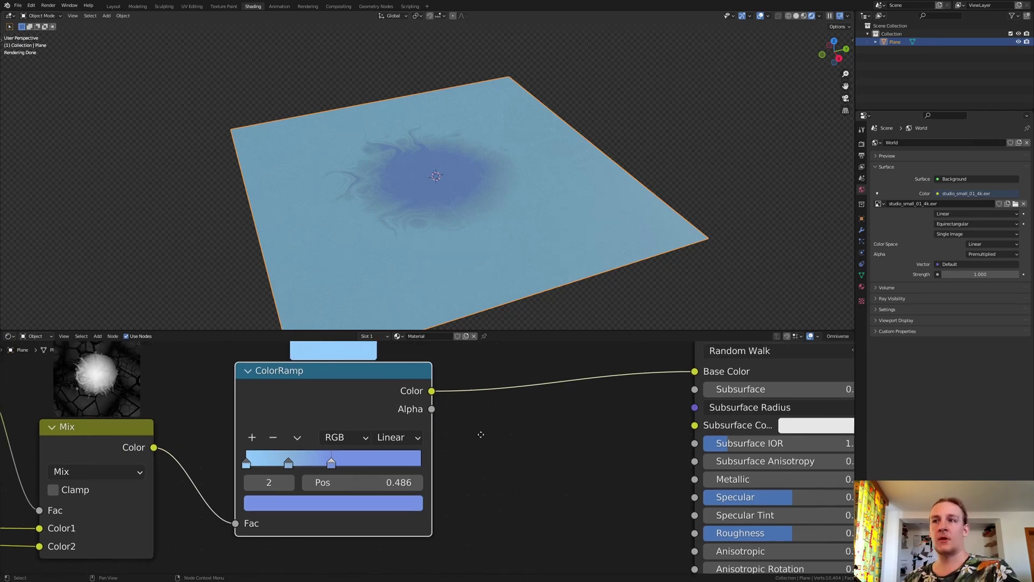
key(shift+a)
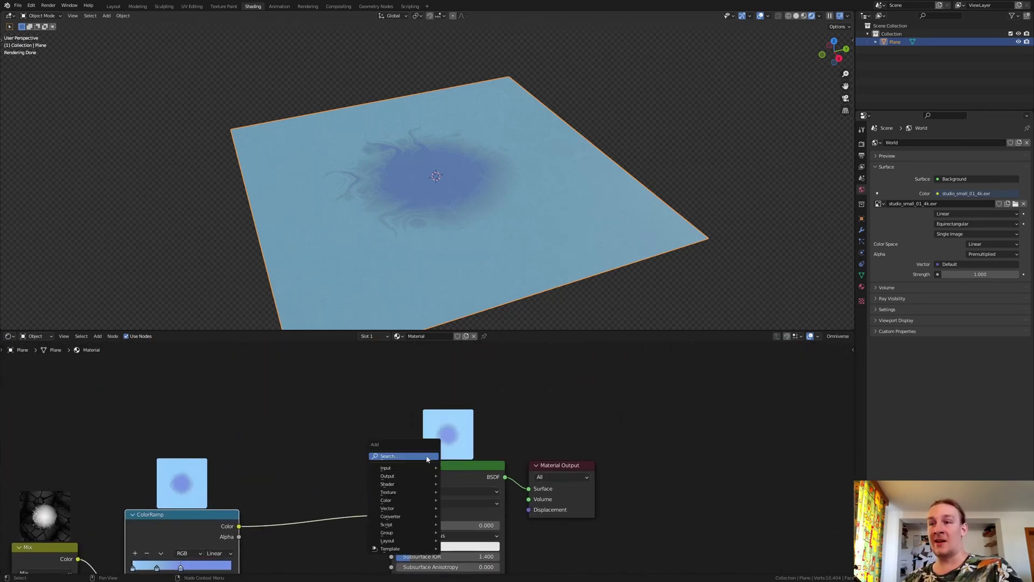
click(427, 456)
text(glass)
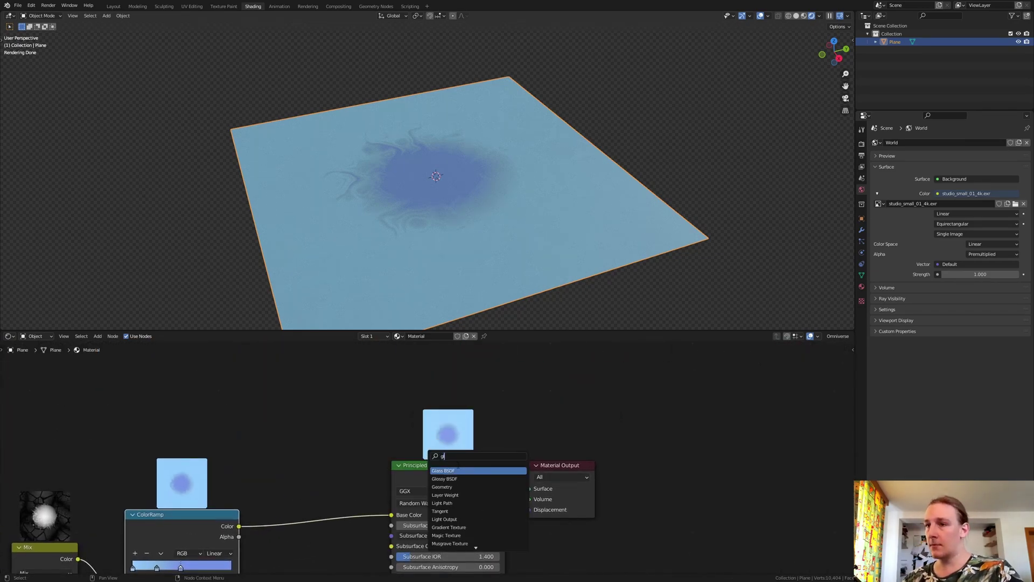
key(Return)
click(448, 339)
Step: Insert a Mix Shader before the Material Output, with the Glass BSDF in its first Shader input and the Principled BSDF in the second
drag(418, 374, 473, 377)
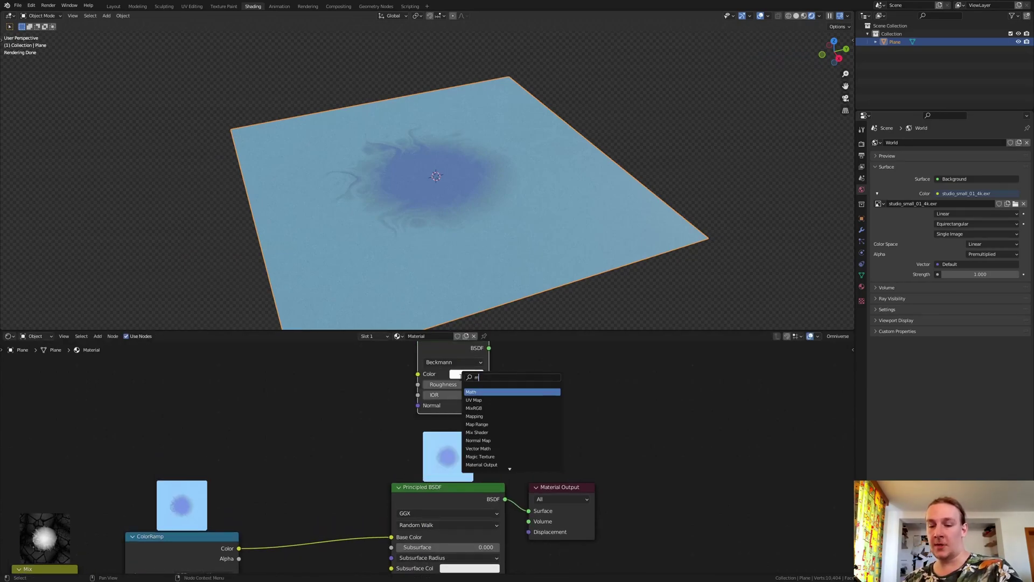
text(mix)
key(Return)
click(535, 490)
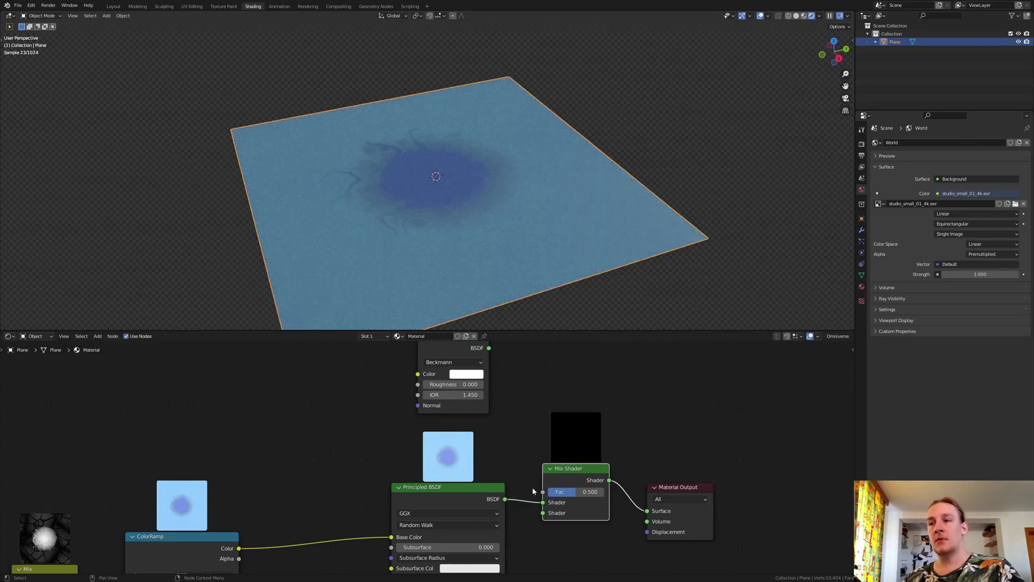
drag(490, 349, 543, 513)
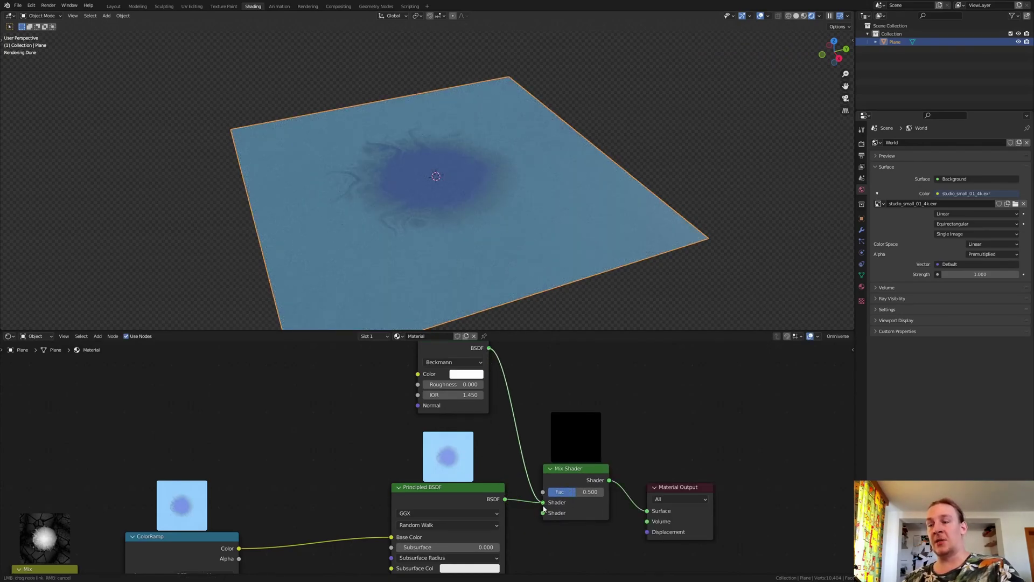
Step: Set the Mix Shader's Fac to 0.25
scroll(582, 501, up, 2)
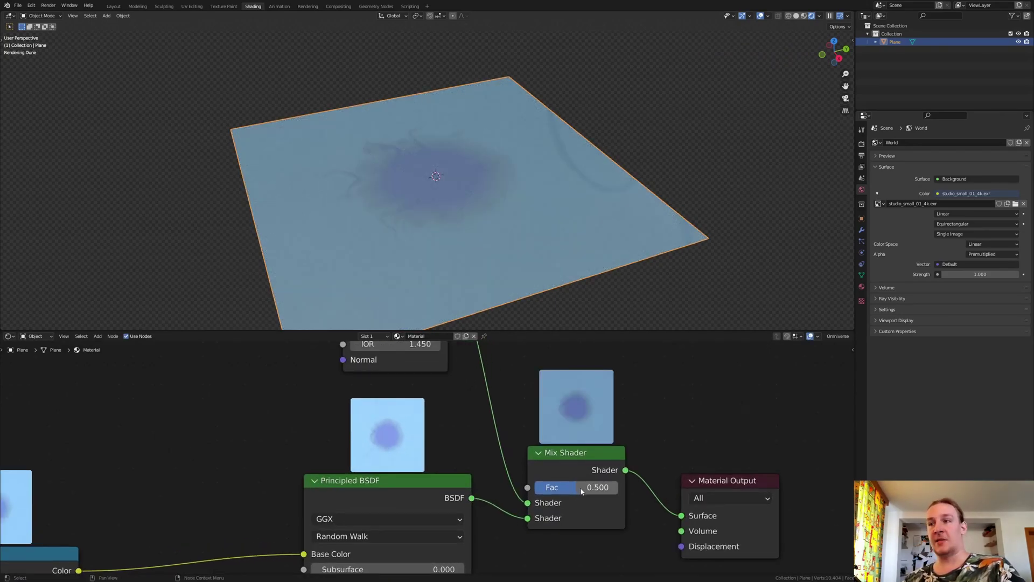
click(582, 491)
text(0.25)
key(Return)
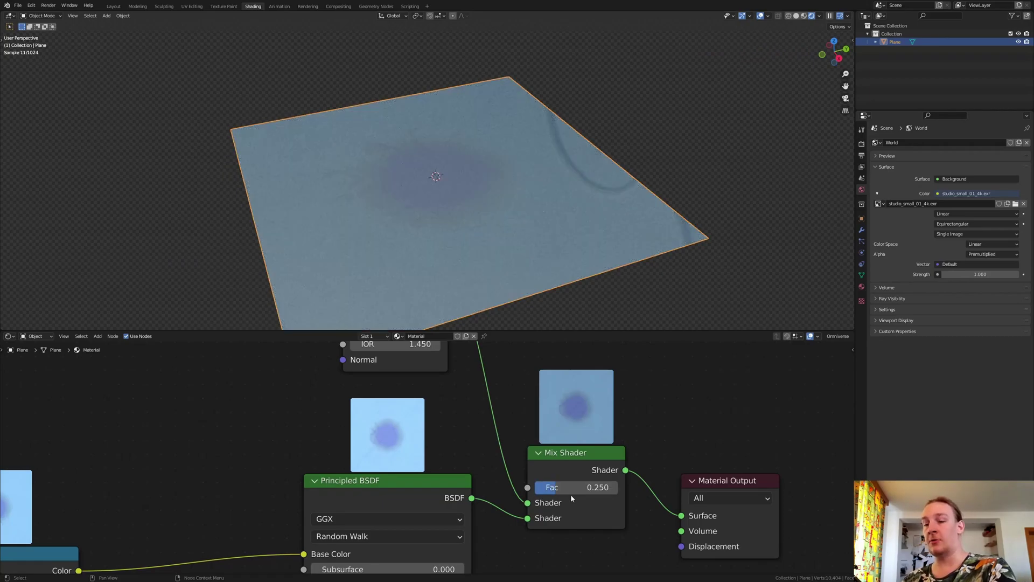
Step: Set the Glass BSDF's IOR to 1.333 and link the blue ColorRamp's Color output to its Color input
scroll(348, 439, down, 2)
click(382, 418)
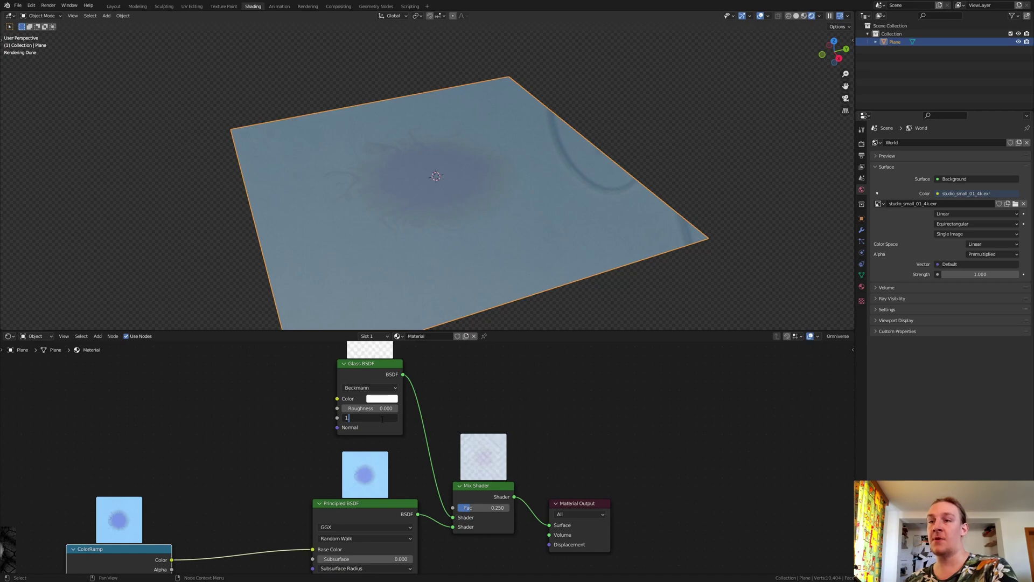
text(1.333)
key(Return)
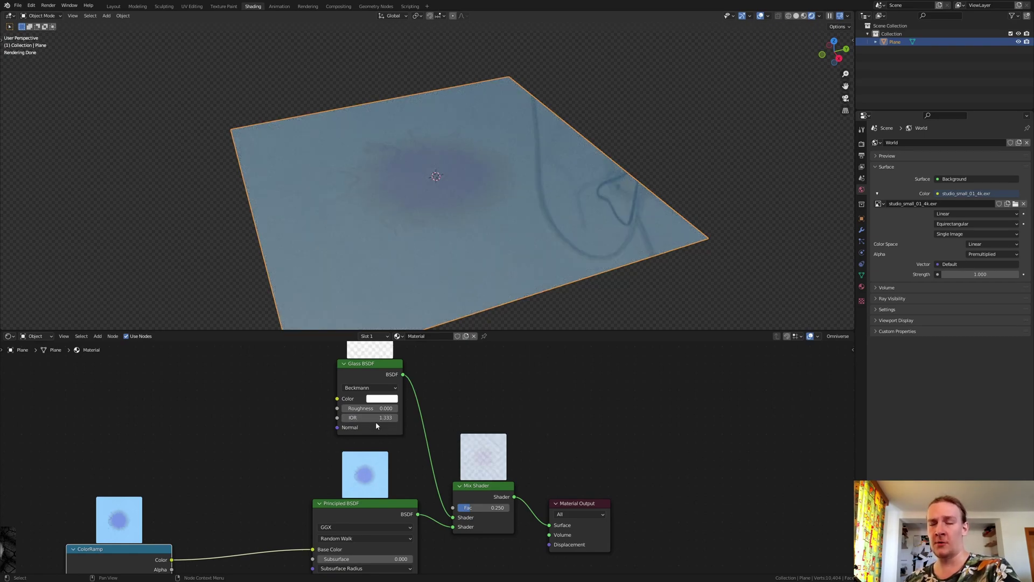
shift+scroll(53, 432, down, 1)
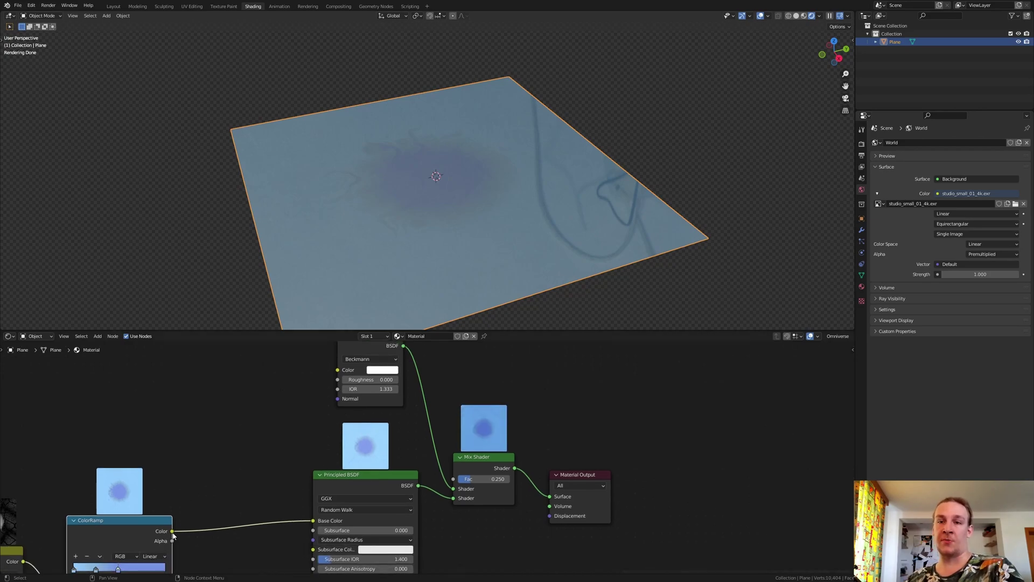
drag(172, 530, 363, 366)
scroll(351, 463, down, 3)
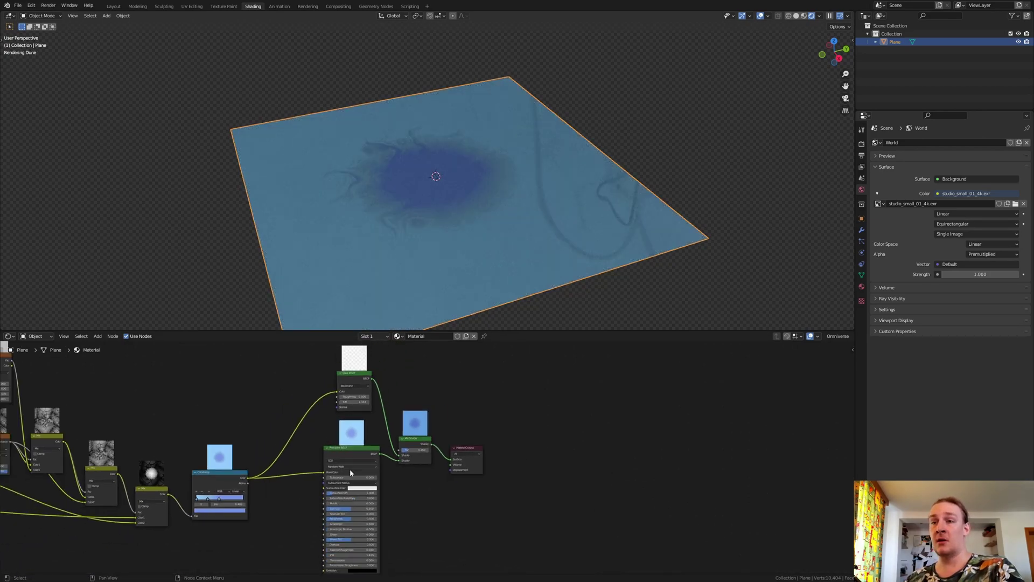
Step: Add a Bump node feeding the Principled BSDF's Normal, with the ColorRamp's Color linked to its Height
middle_drag(350, 469, 359, 380)
drag(259, 405, 305, 436)
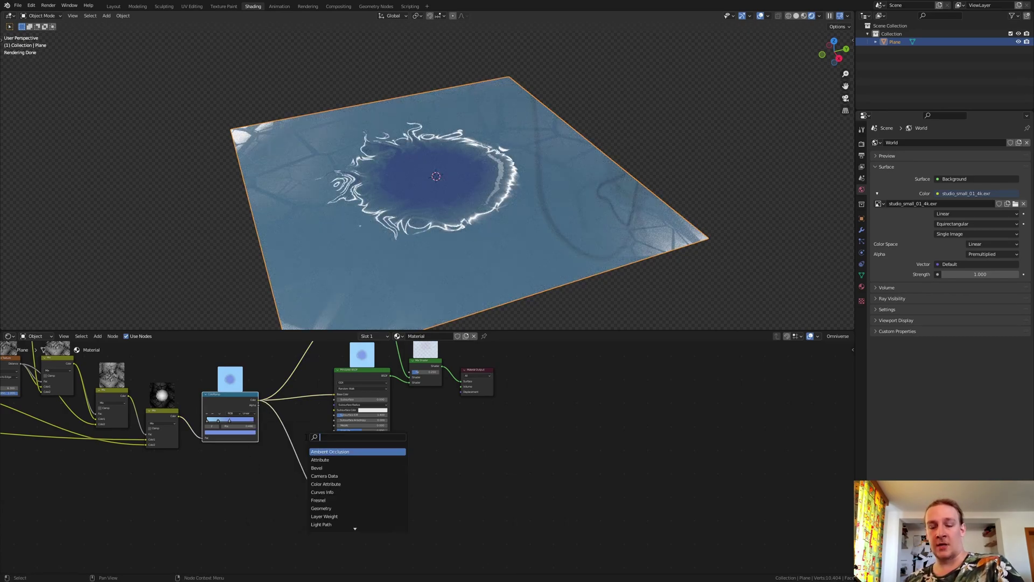
text(bum)
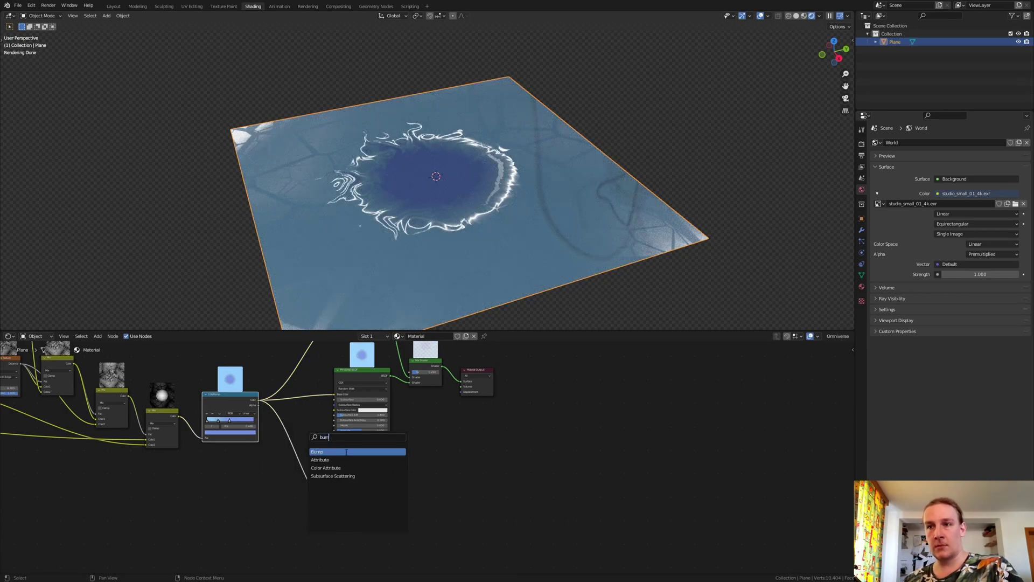
click(346, 452)
click(281, 503)
scroll(280, 505, up, 3)
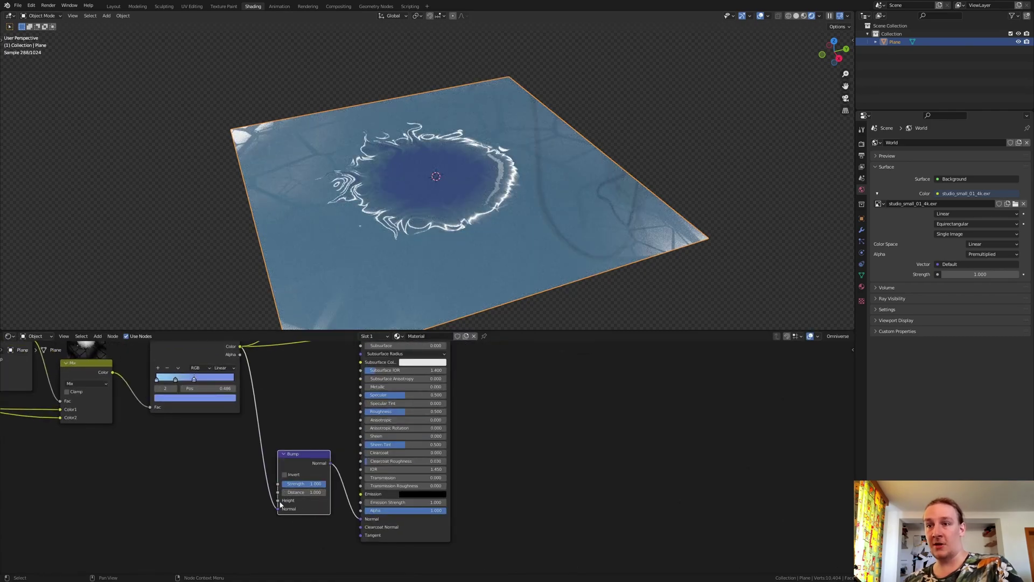
scroll(275, 510, up, 1)
drag(279, 510, 278, 500)
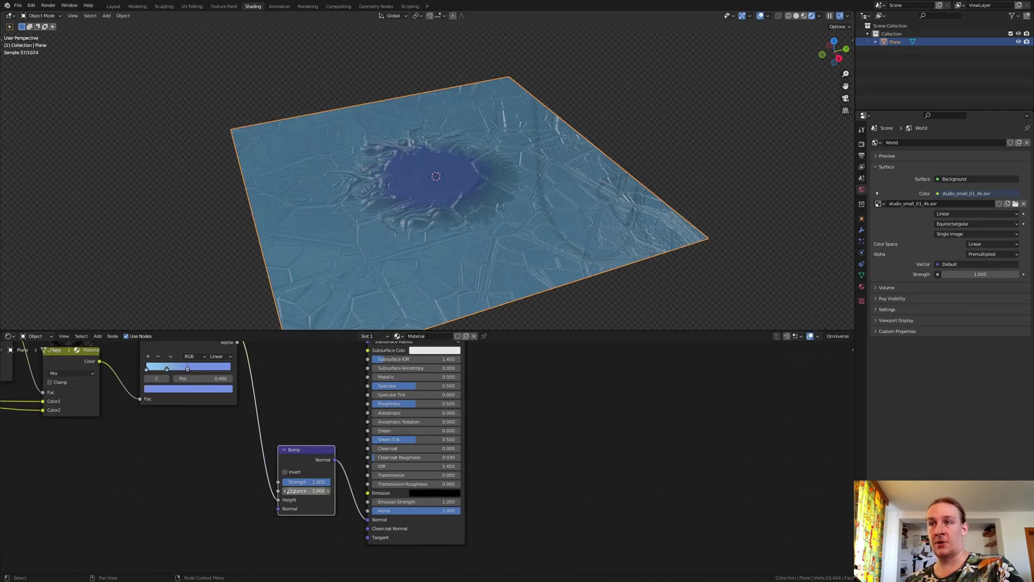
Step: Link the ColorRamp's Color to the Material Output's Displacement through a new Displacement node, using its Height input
scroll(290, 492, down, 2)
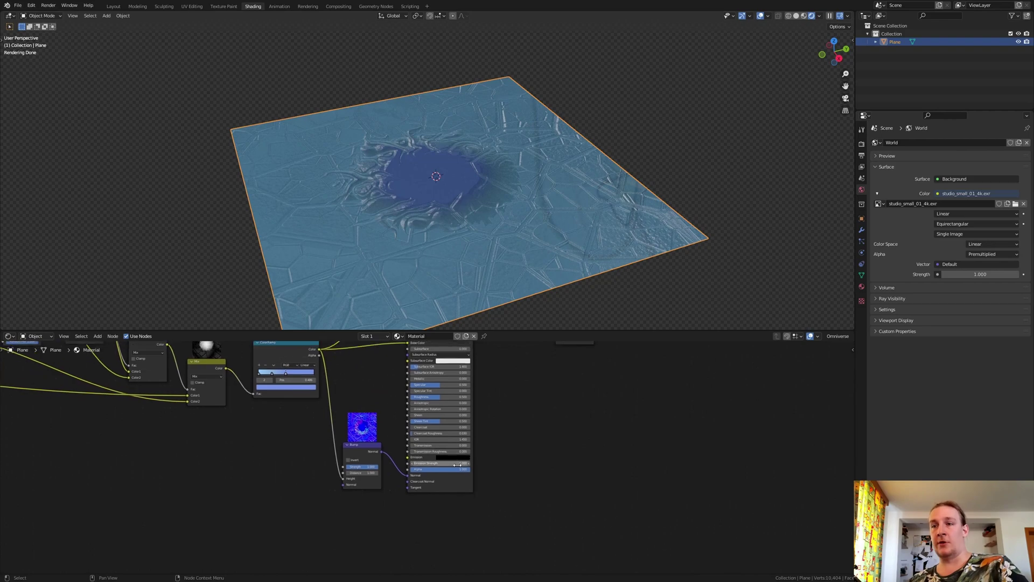
middle_drag(457, 465, 457, 505)
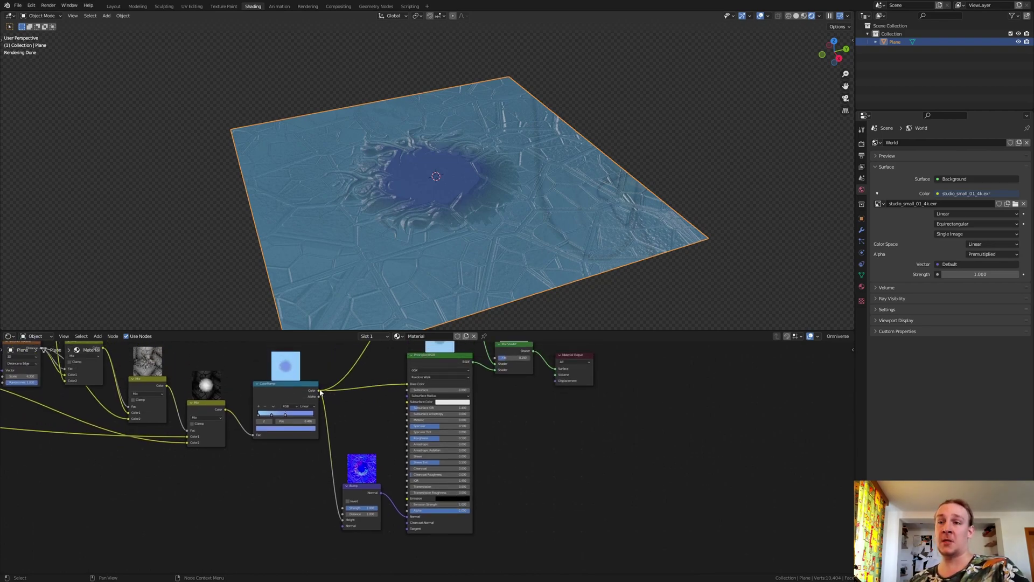
drag(319, 391, 556, 381)
key(shift+a)
click(542, 391)
text(d)
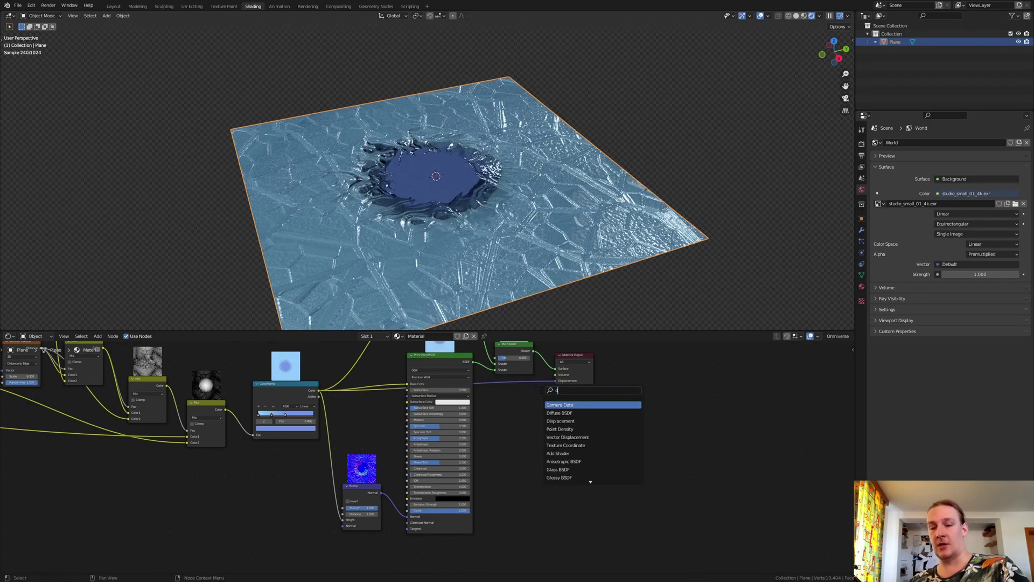
text(is)
click(575, 404)
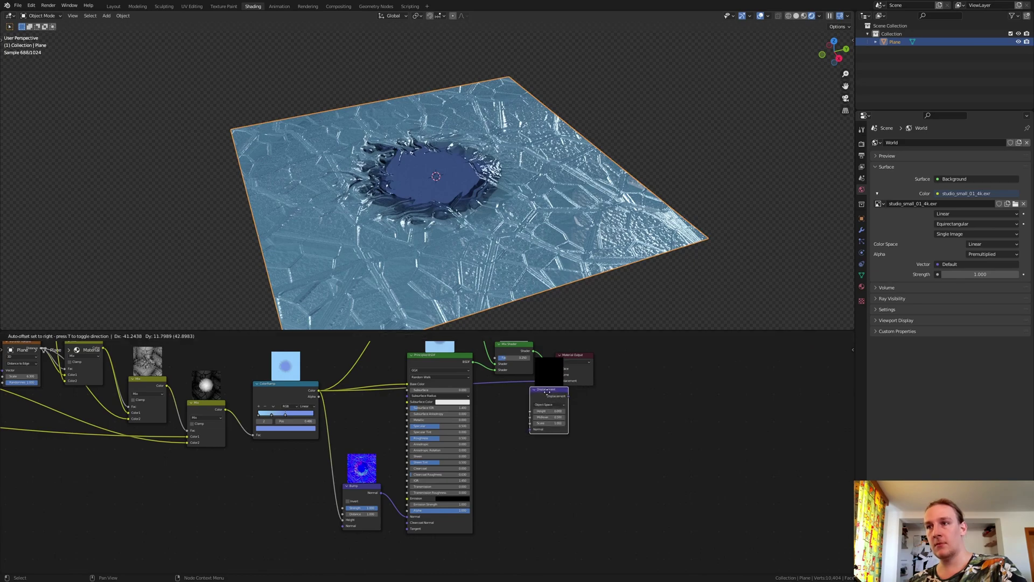
click(521, 452)
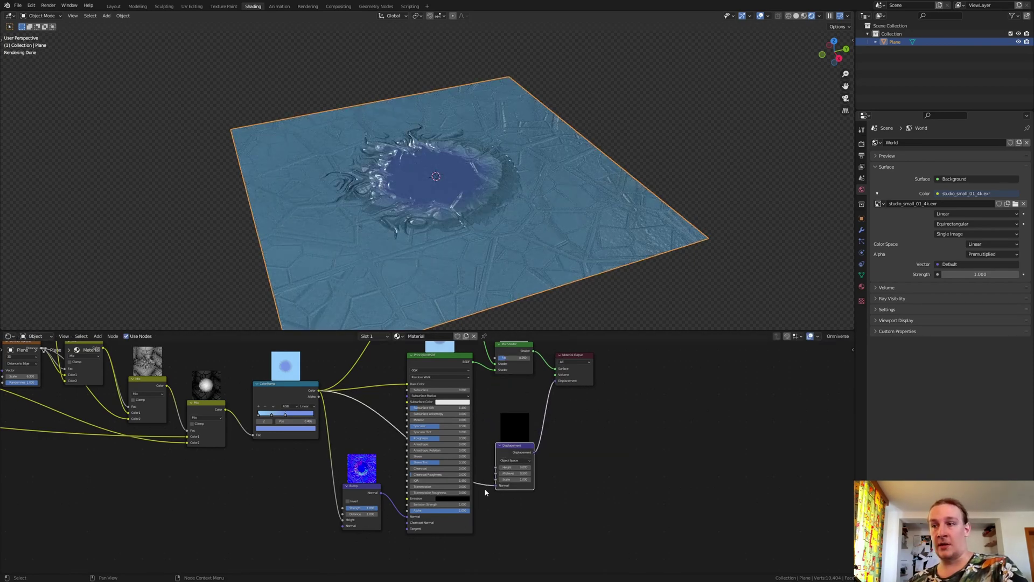
drag(496, 485, 496, 468)
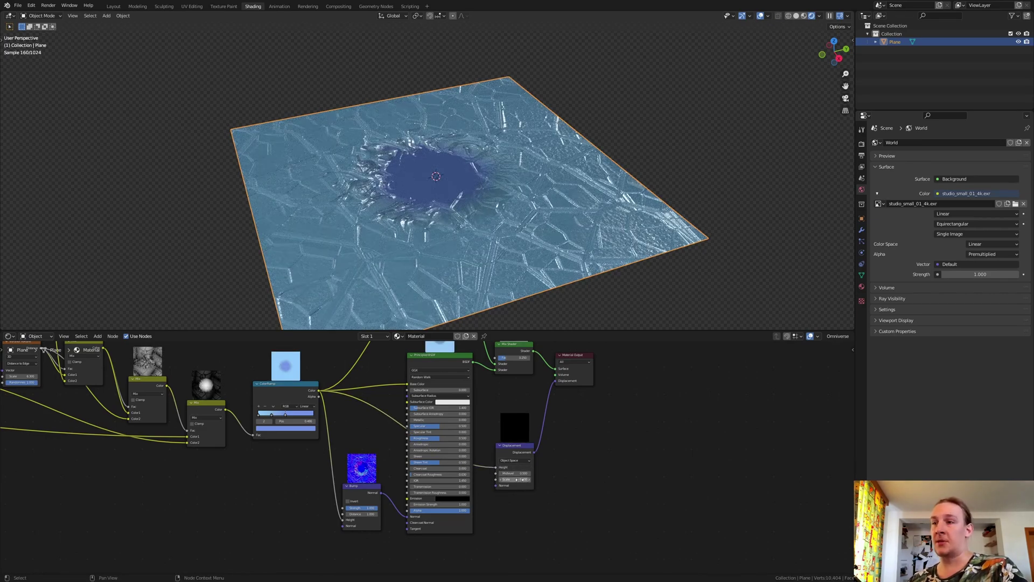
Step: Set the Displacement node's Scale to 0.15
click(520, 479)
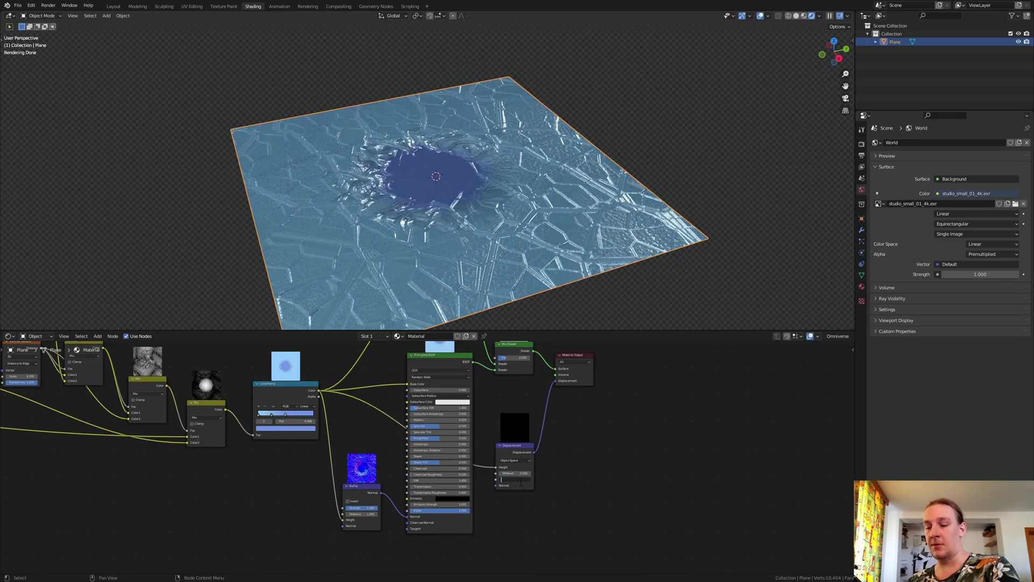
text(0.15)
key(Return)
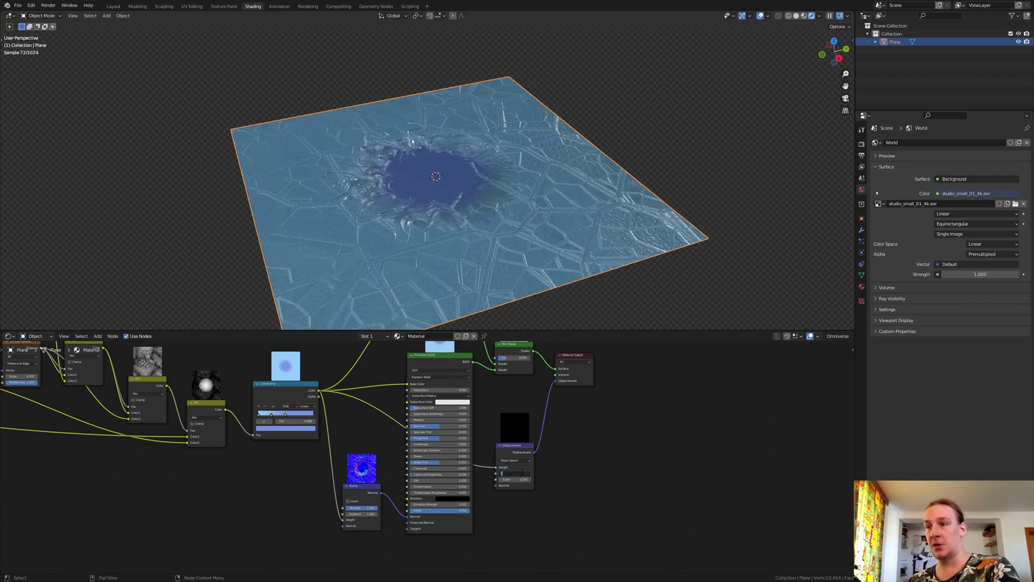
Step: Set the Displacement node's Midlevel to 0 and the material's surface displacement method to Displacement and Bump
text(0)
key(Return)
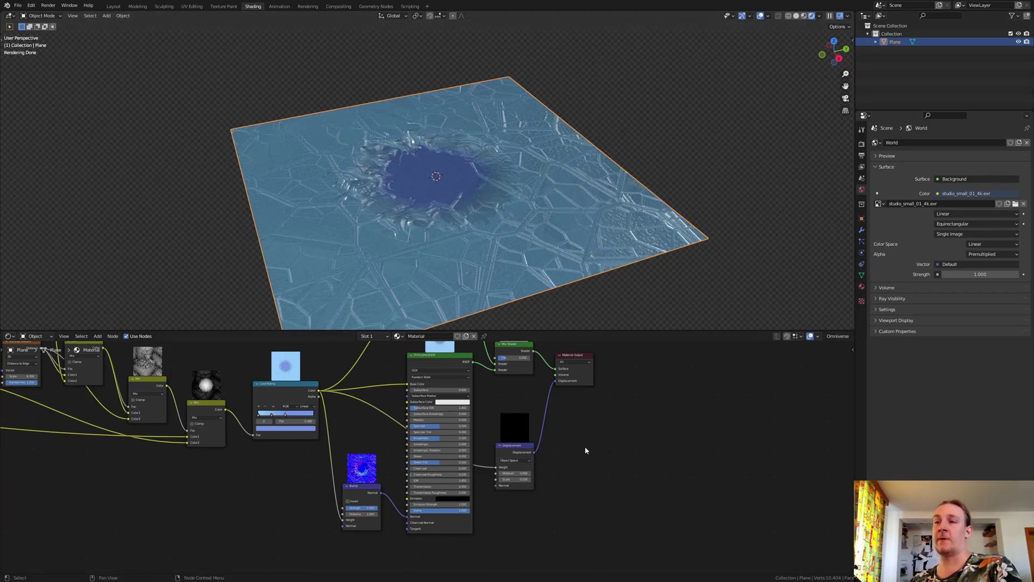
click(947, 116)
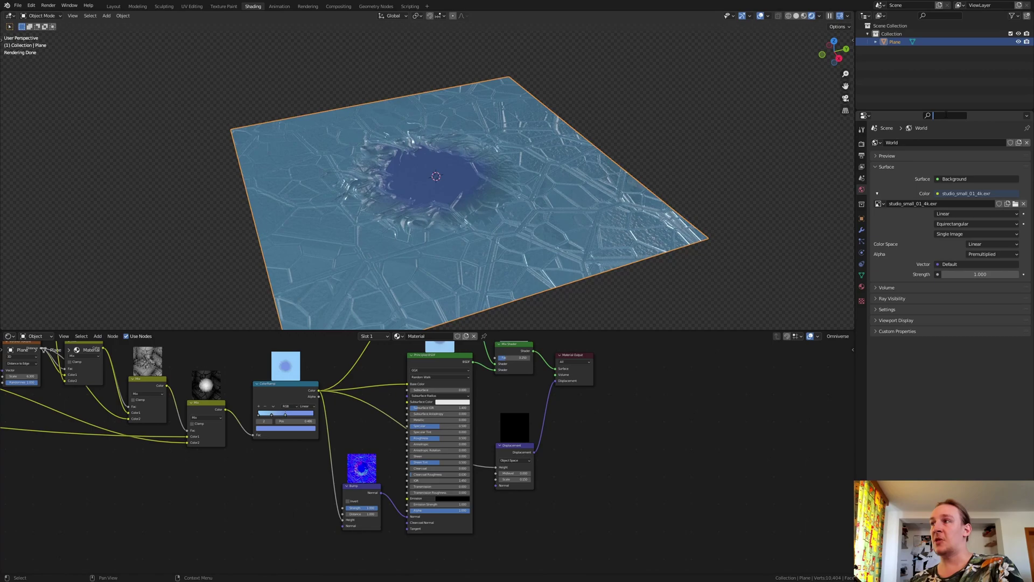
text(displ)
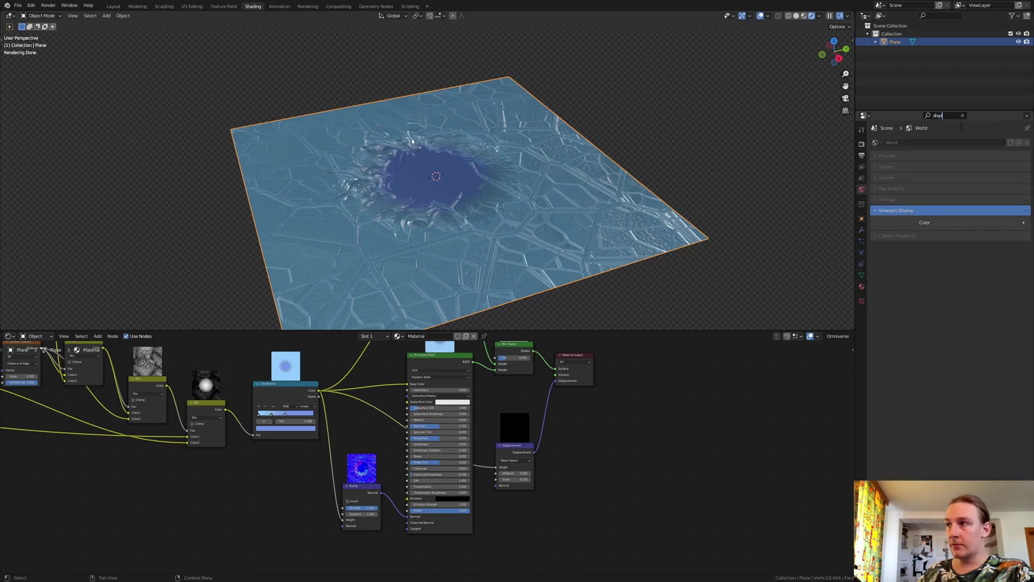
click(862, 286)
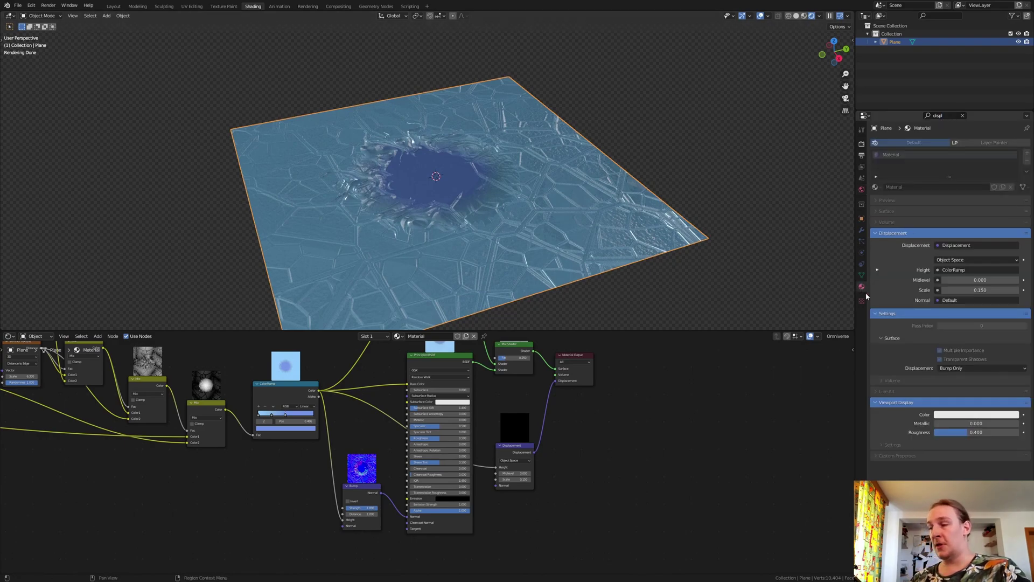
click(958, 369)
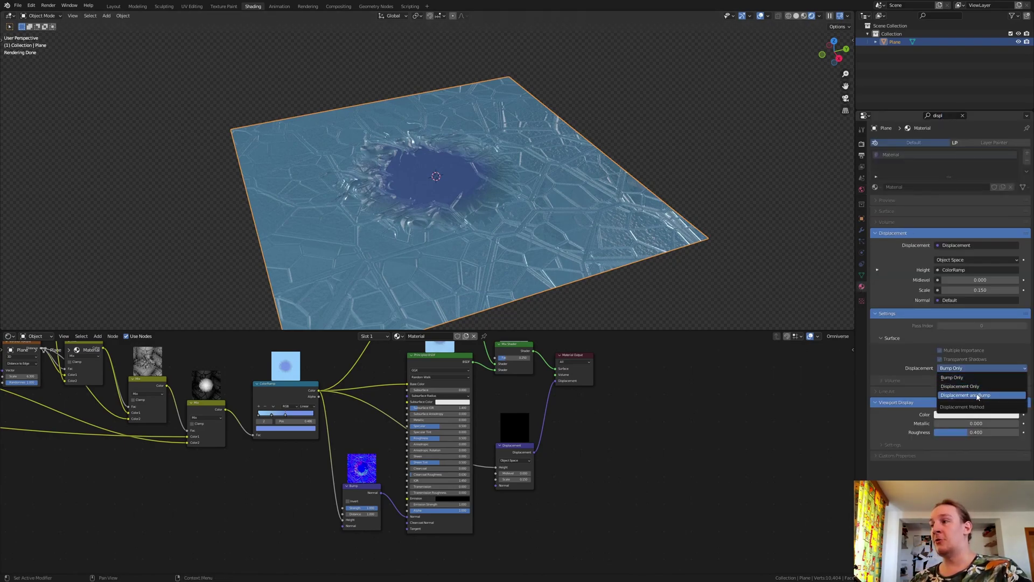
click(980, 397)
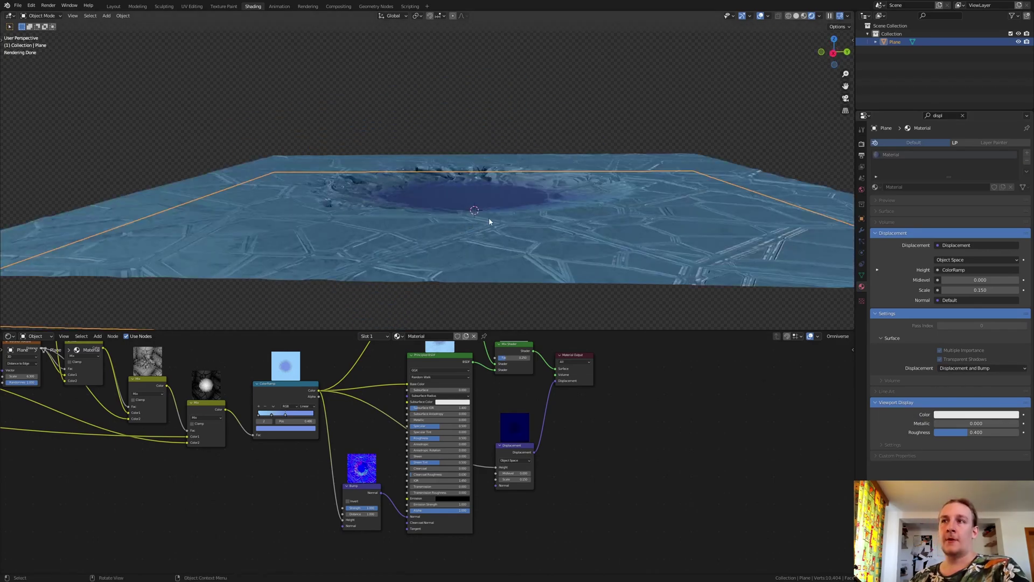
middle_drag(489, 218, 564, 230)
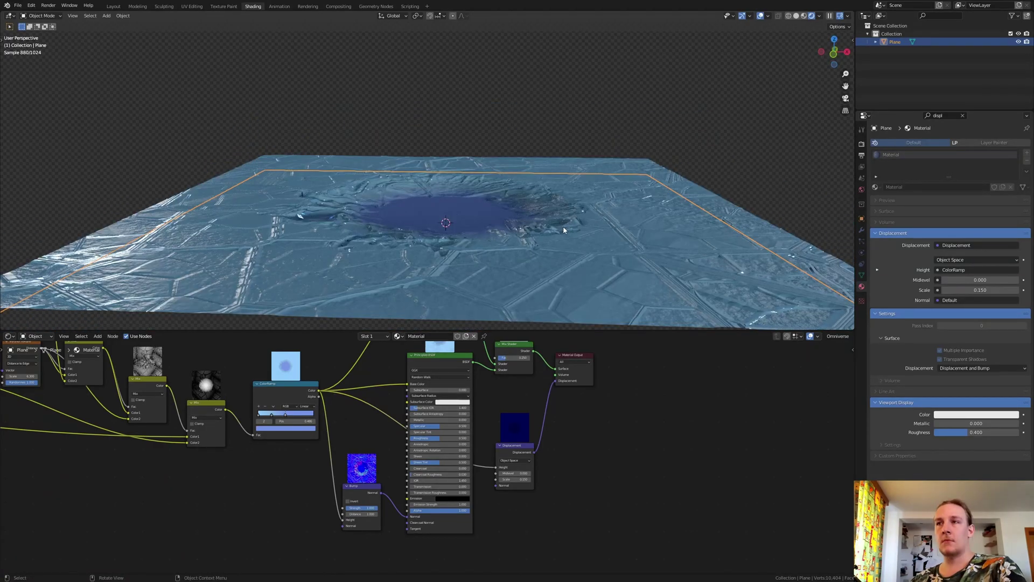
Step: Save the project as Broken_Ice1.blend and set the Principled BSDF's Roughness to 0
key(ctrl+shift+s)
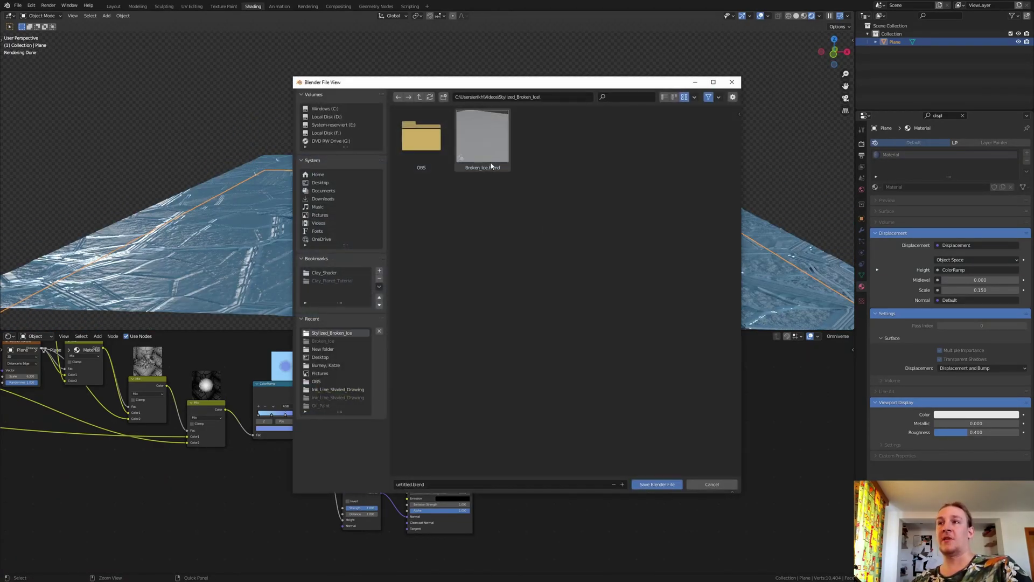
click(623, 484)
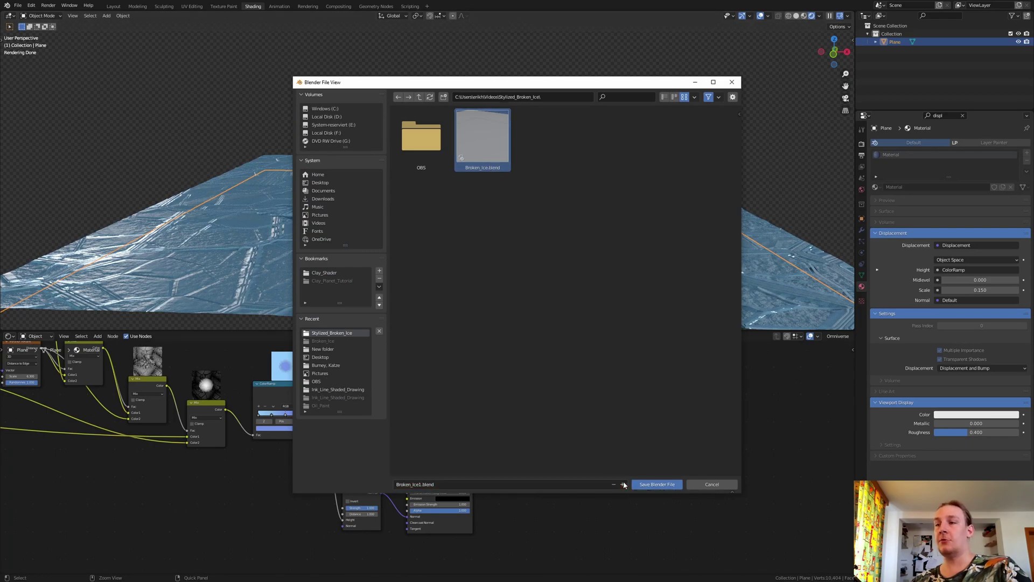
click(666, 485)
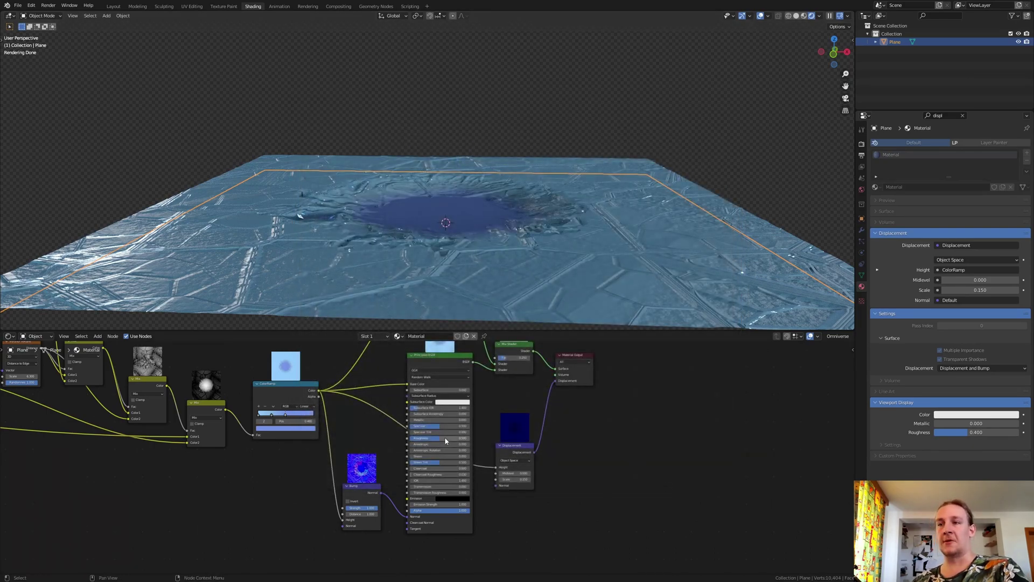
drag(446, 441, 416, 441)
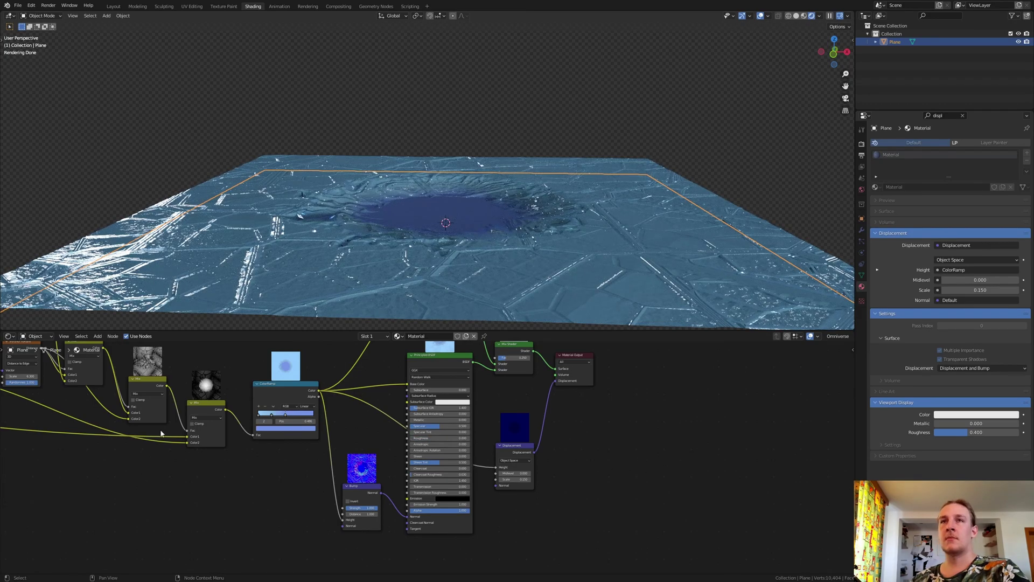
Step: In the Layout workspace, add a camera and align it to an angled view looking down on the plane
click(114, 6)
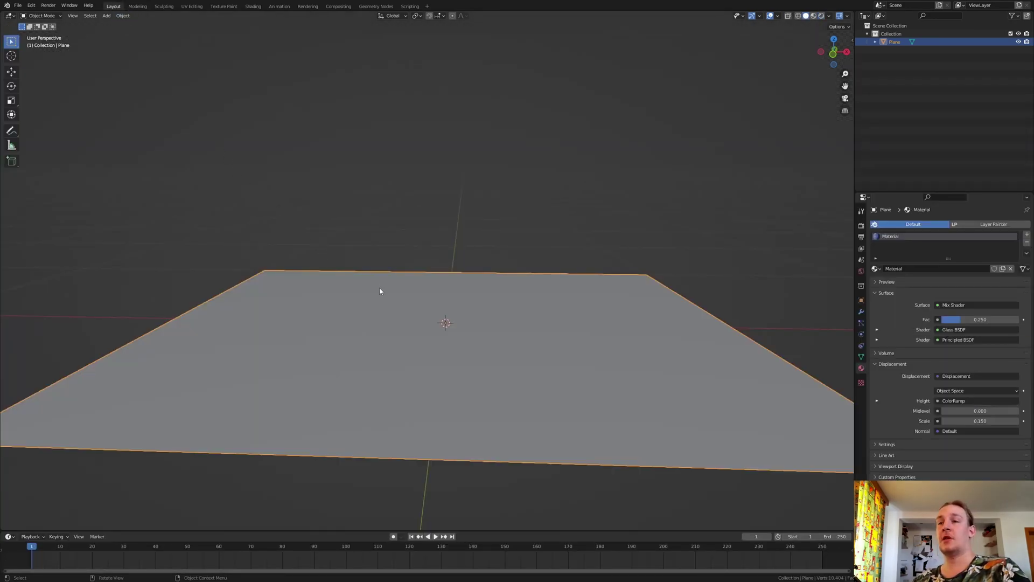
middle_drag(380, 291, 381, 430)
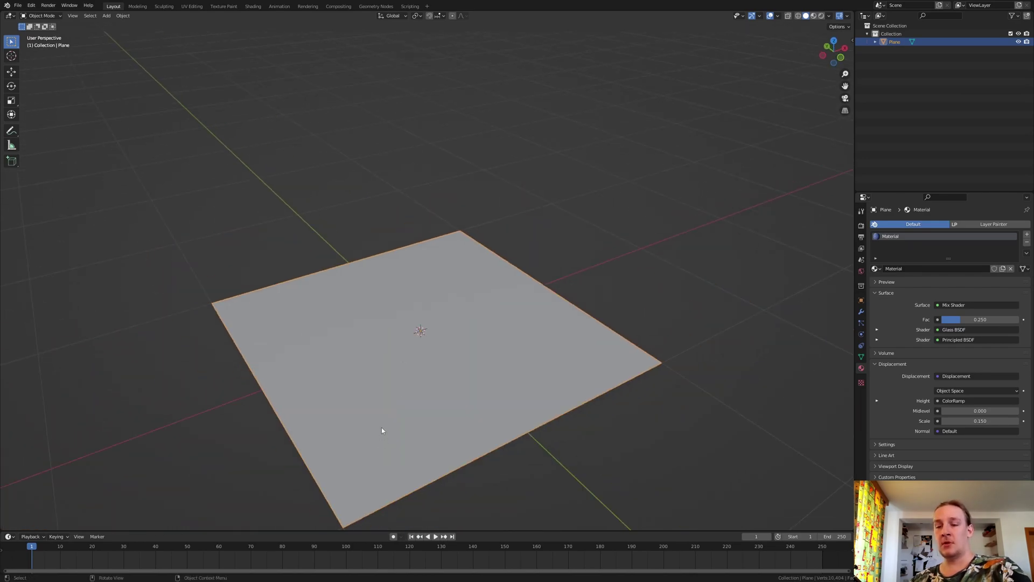
scroll(293, 487, up, 2)
key(shift+a)
mouse_move(287, 538)
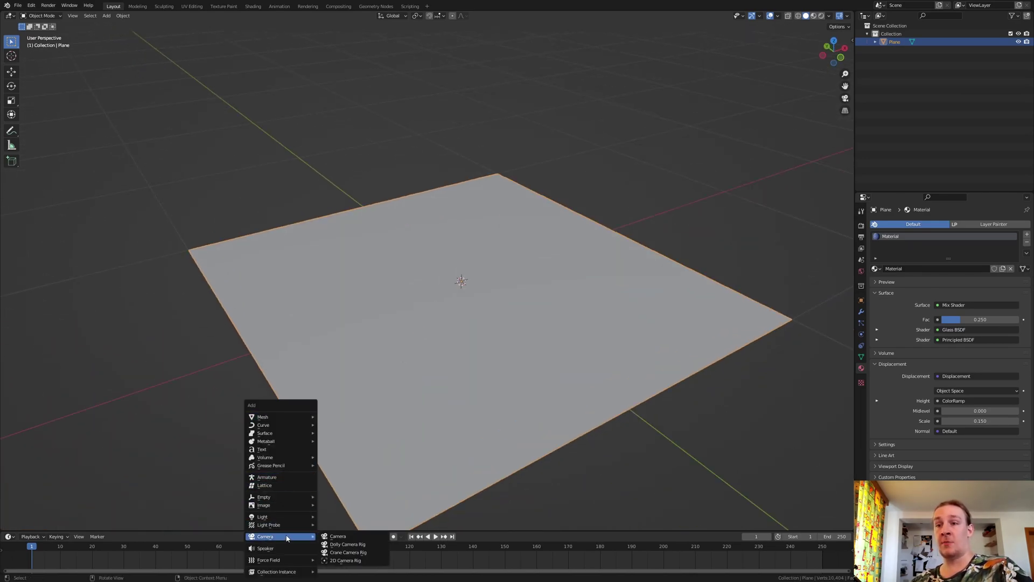
click(338, 536)
scroll(426, 439, down, 2)
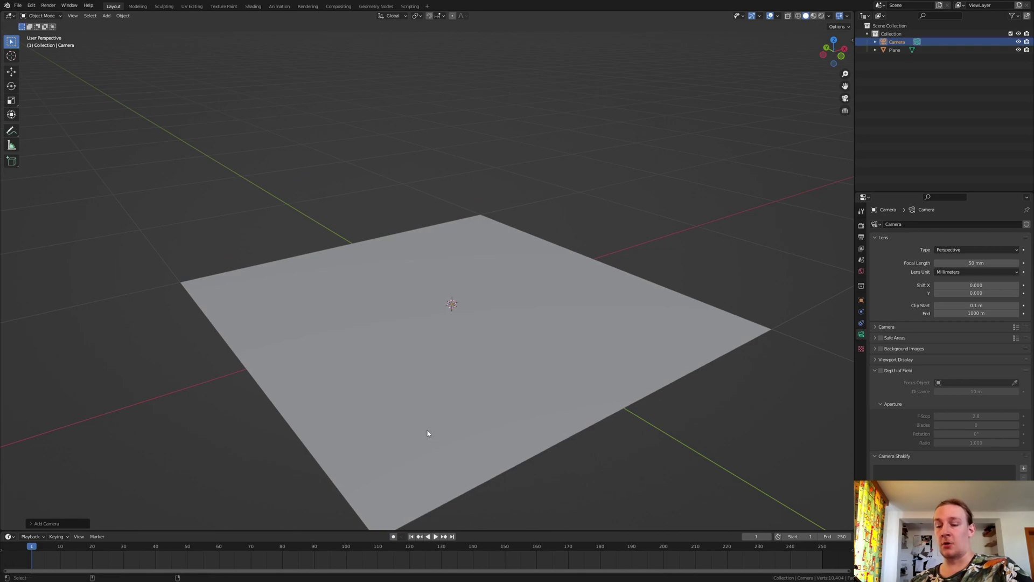
key(ctrl+alt+KP_0)
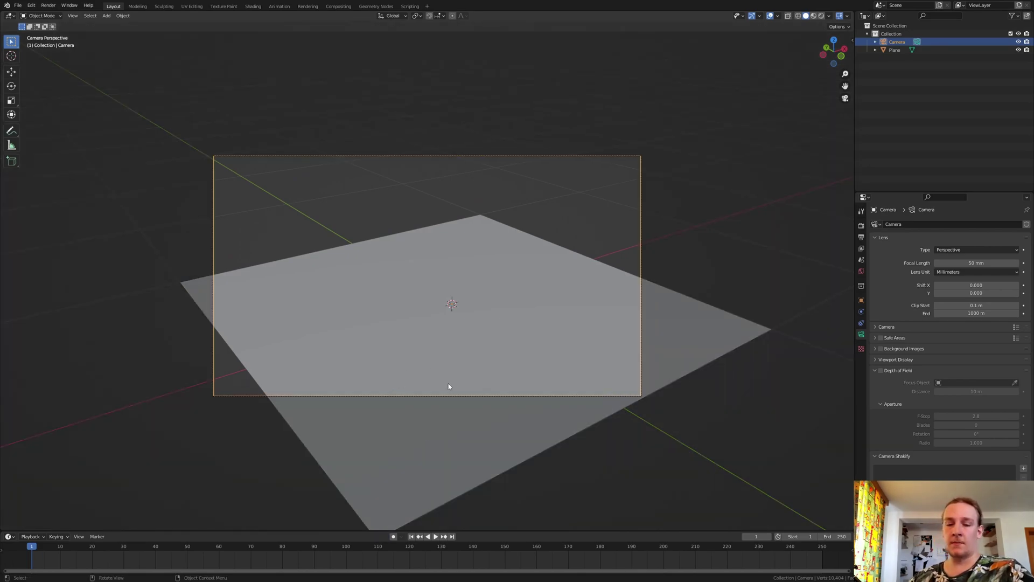
Step: Reposition the camera and move it along its local Z axis toward the plane until the ice fills the frame
key(g)
click(493, 410)
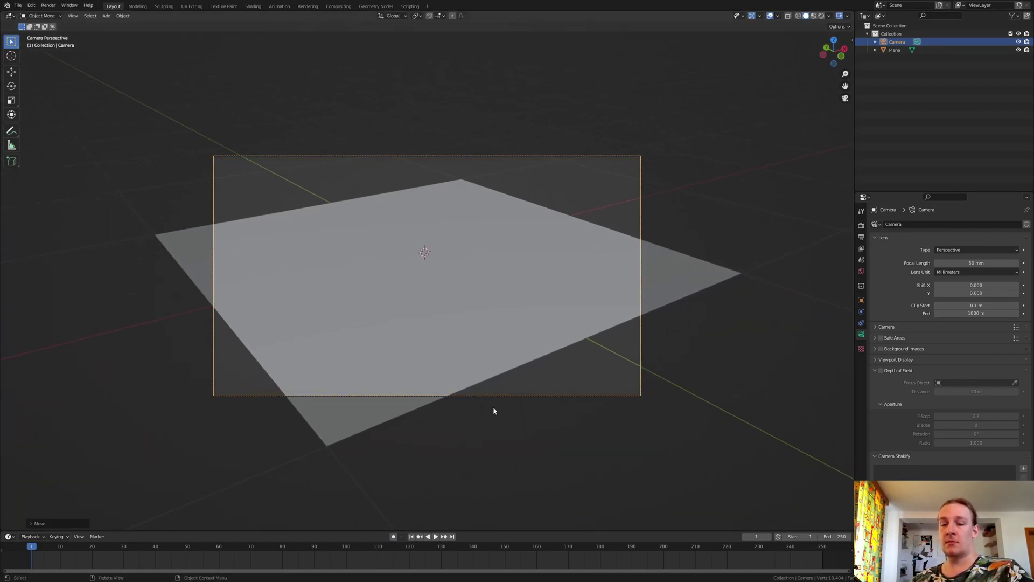
key(g)
key(z)
key(z)
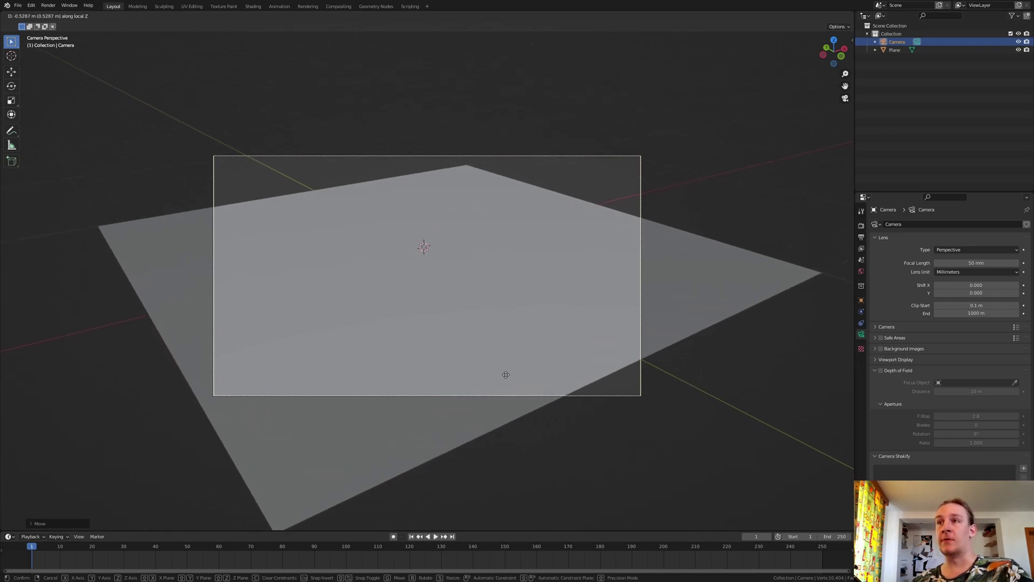
click(508, 348)
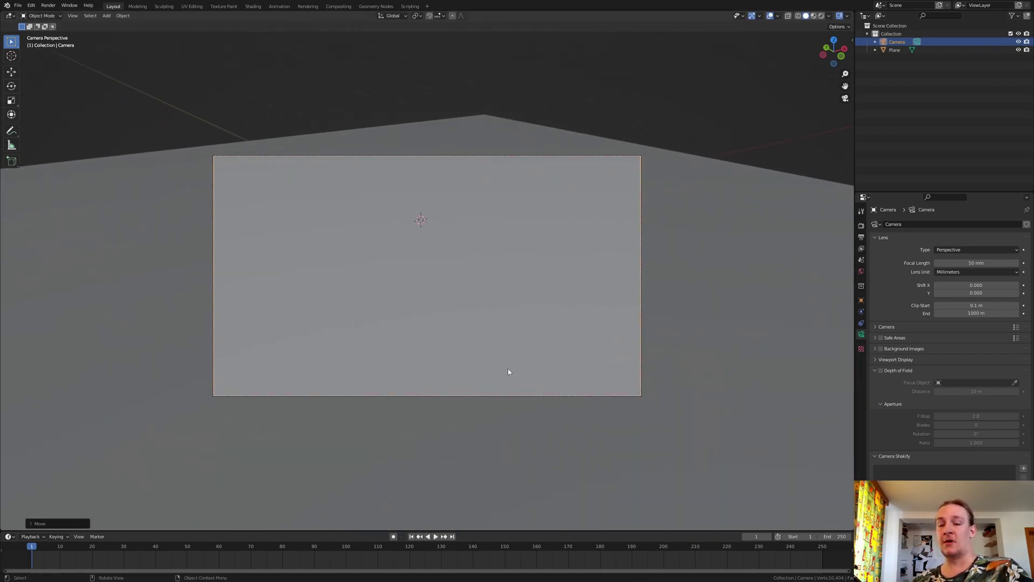
Step: Switch to rendered shading, pull the camera back about 0.28 m along its local Z, and centre the hole in frame
click(821, 16)
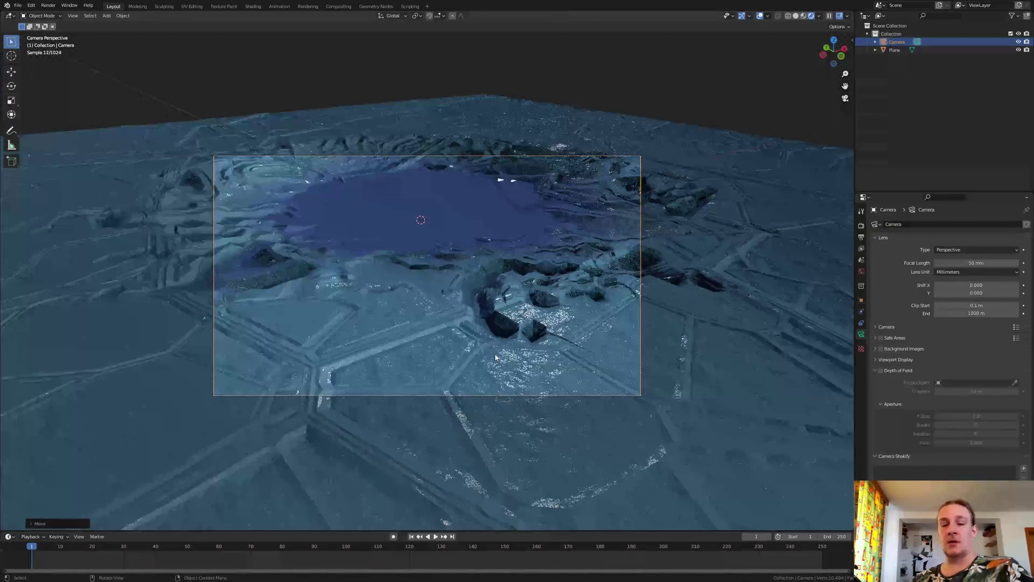
key(g)
key(z)
key(z)
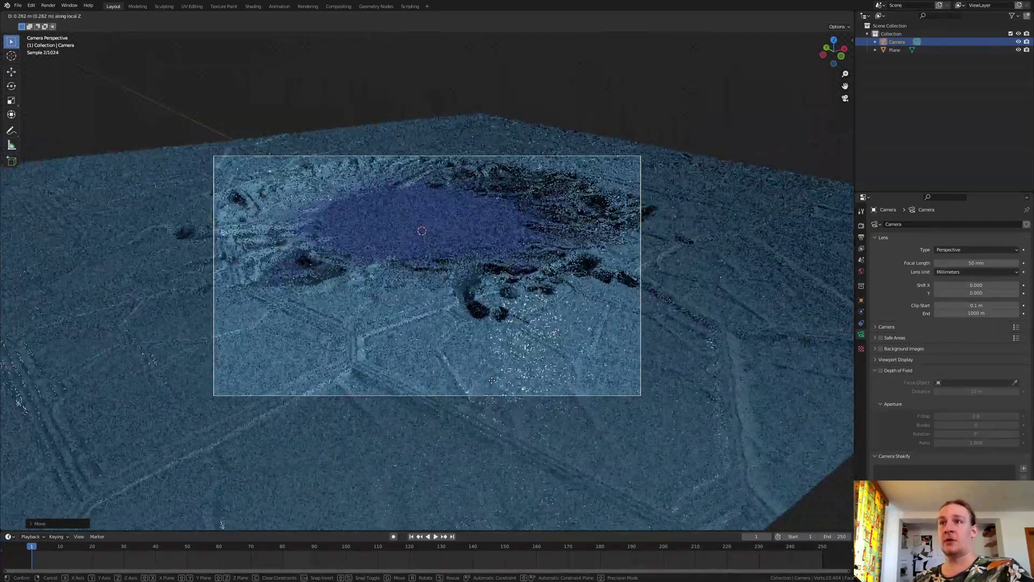
click(492, 382)
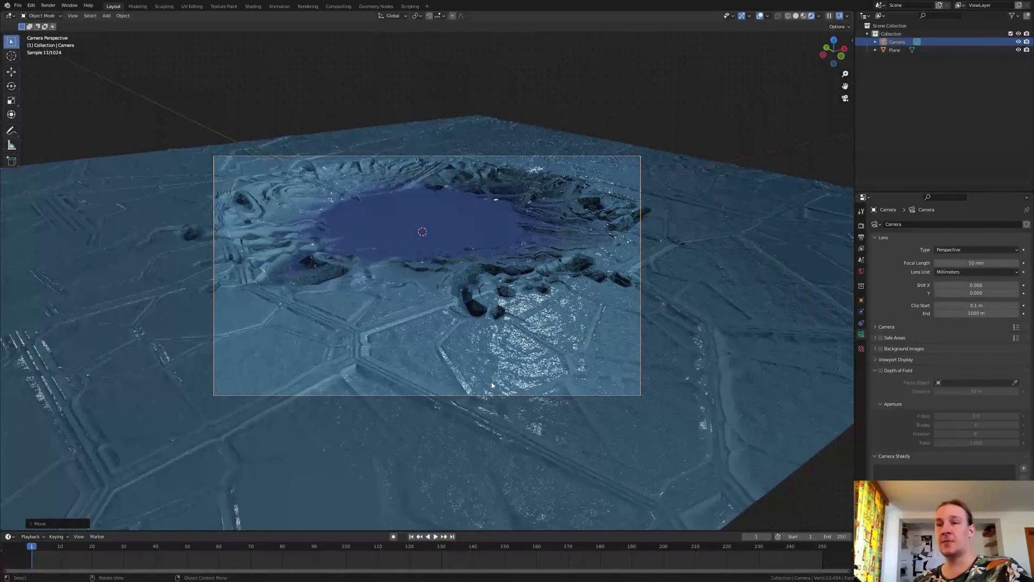
key(g)
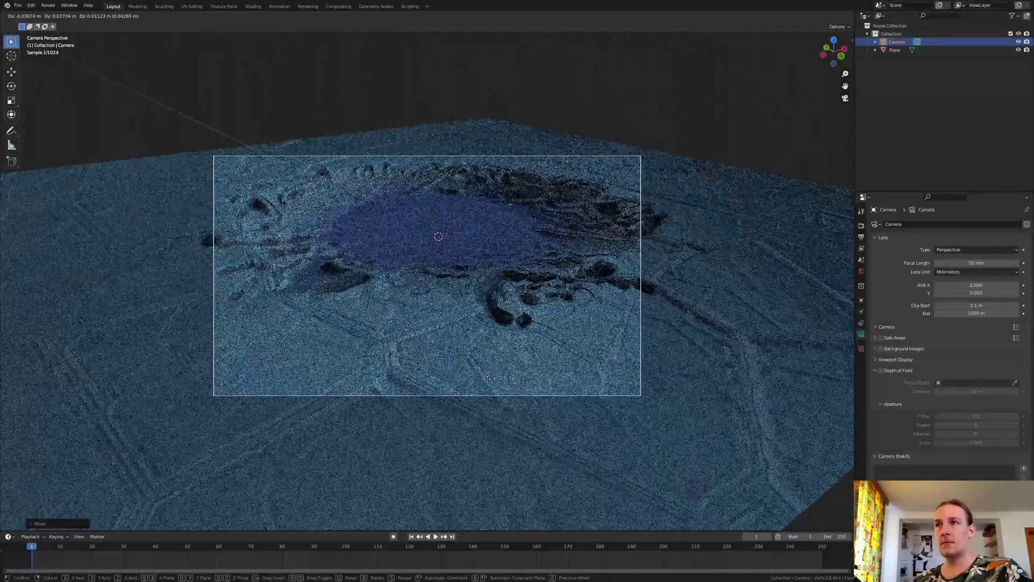
click(487, 379)
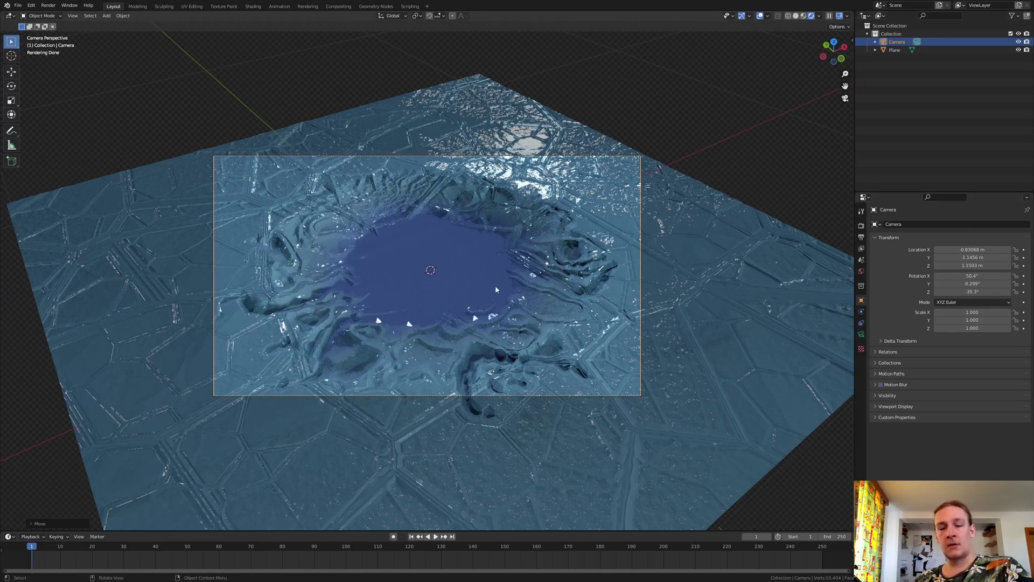
Step: Add a Plain Axes empty at the centre of the ice hole
key(shift+a)
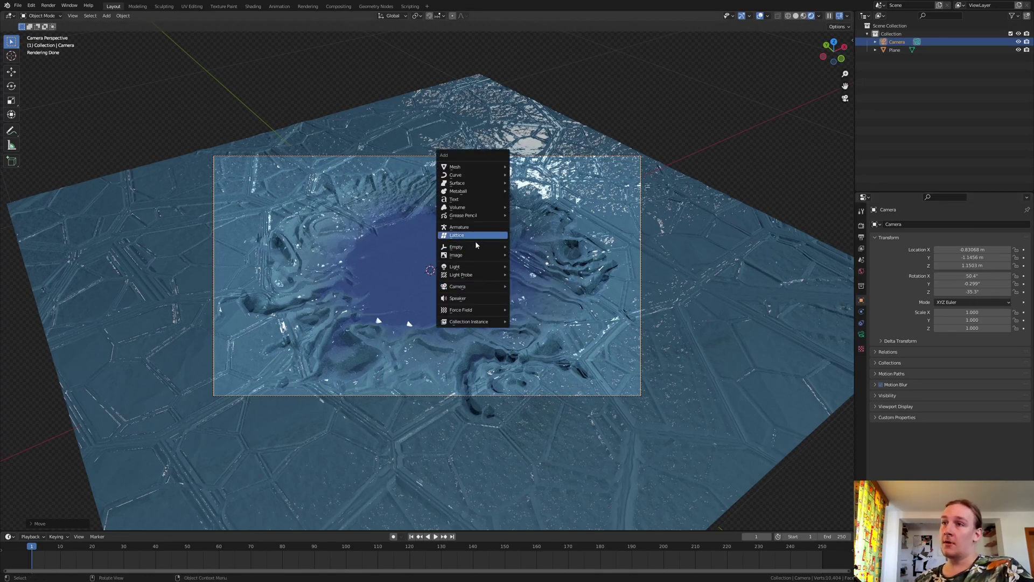
mouse_move(480, 247)
click(520, 246)
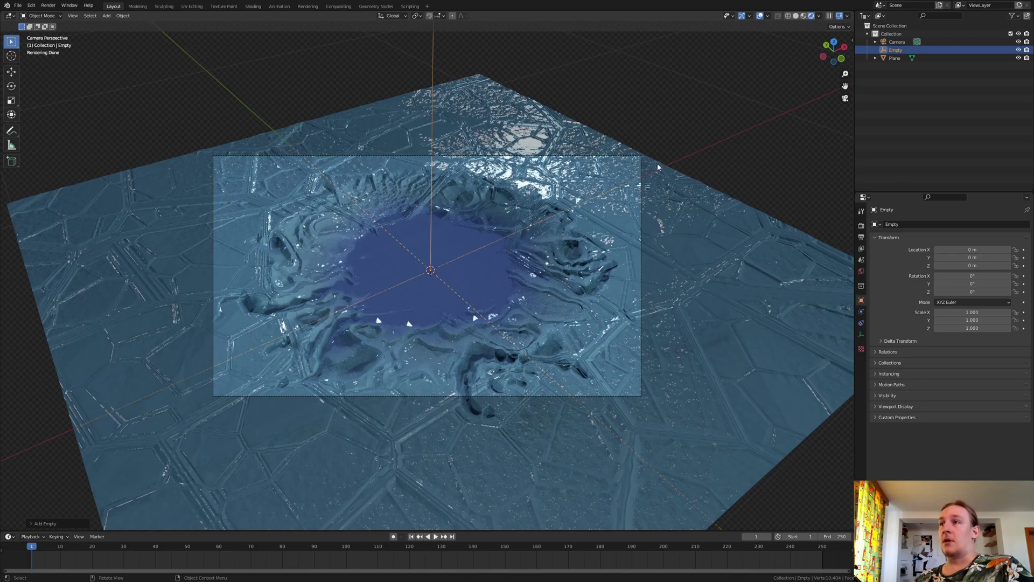
Step: Enable Depth of Field on the camera and assign the empty as its focus object
click(641, 163)
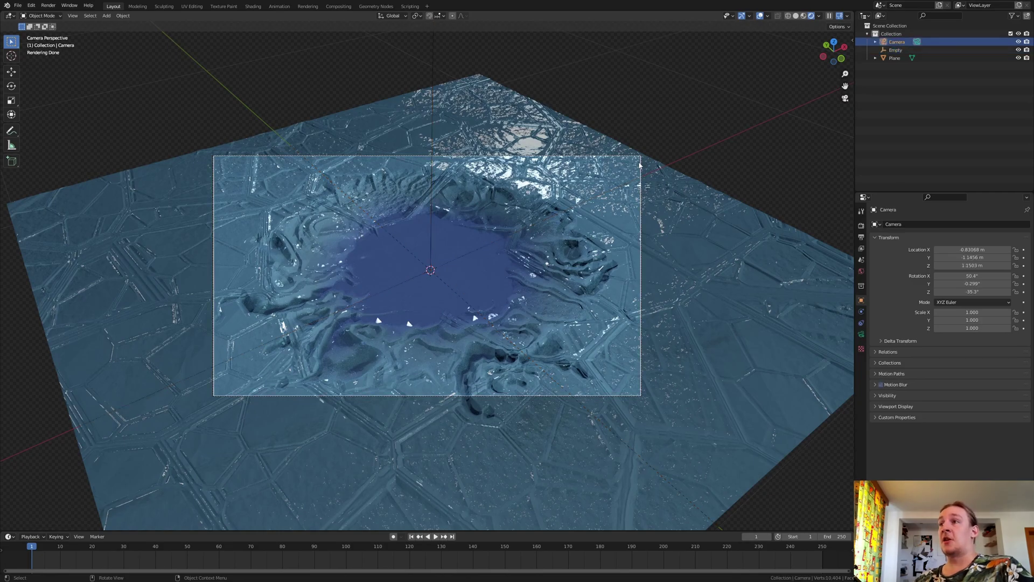
click(862, 335)
click(881, 371)
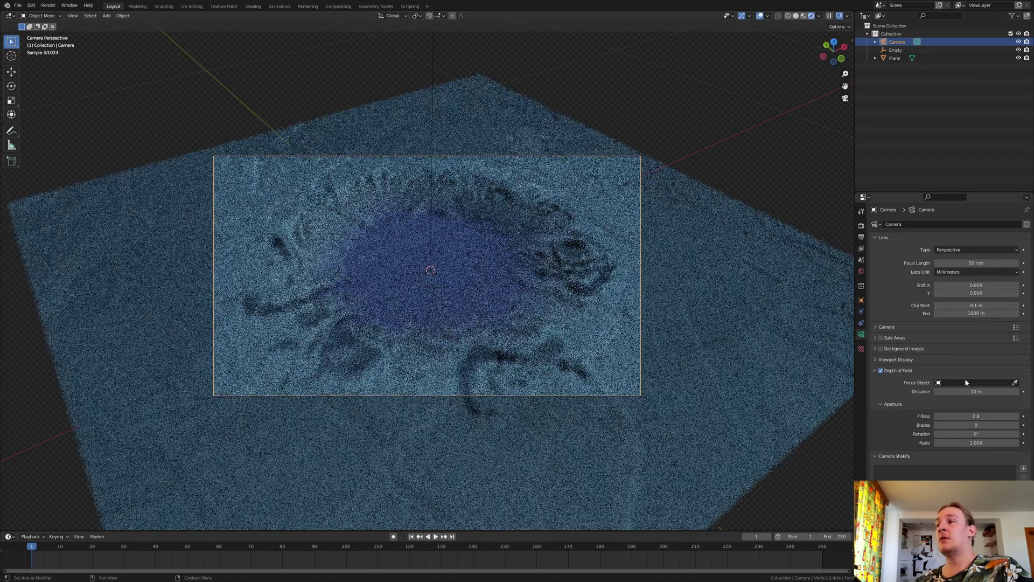
click(965, 383)
click(944, 403)
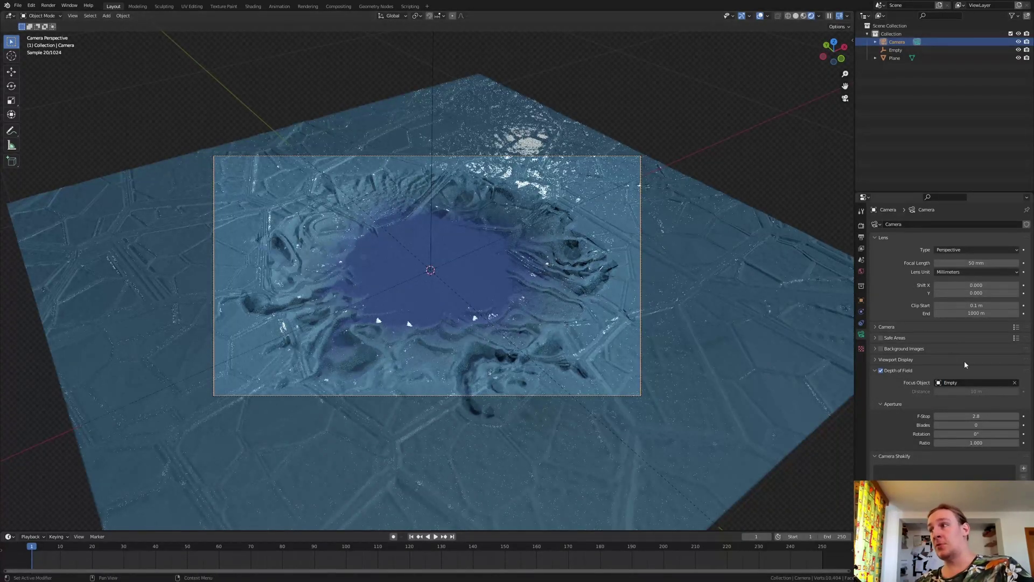
Step: Set the camera's aperture F-Stop to 1.0 and increase its number of blades
click(998, 416)
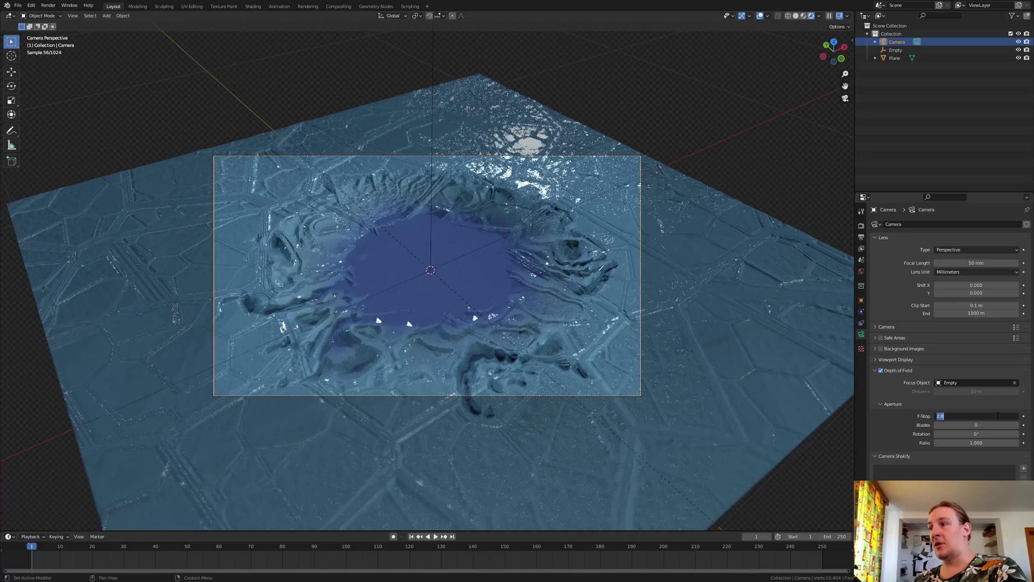
text(1)
key(Return)
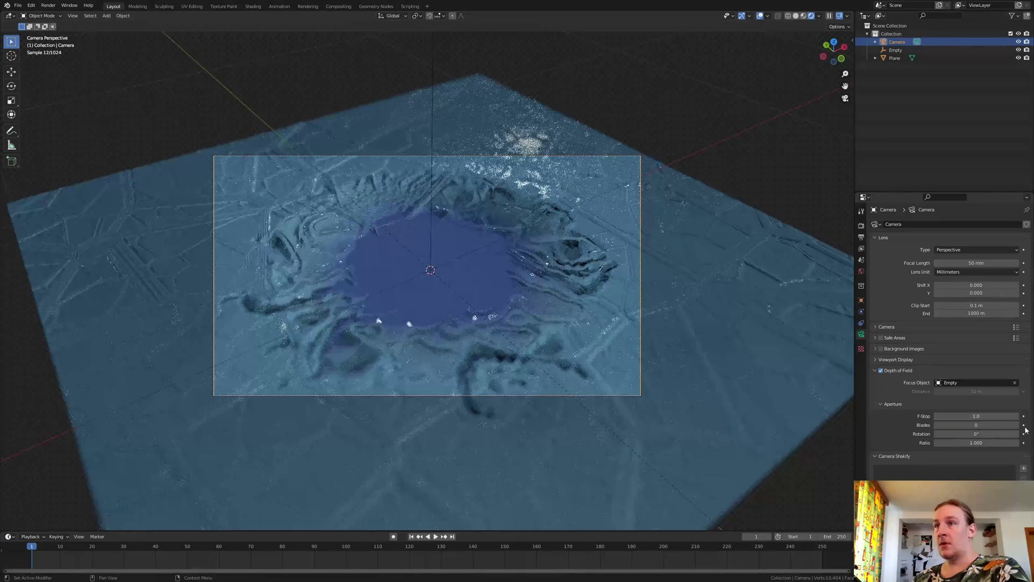
drag(984, 425, 1018, 425)
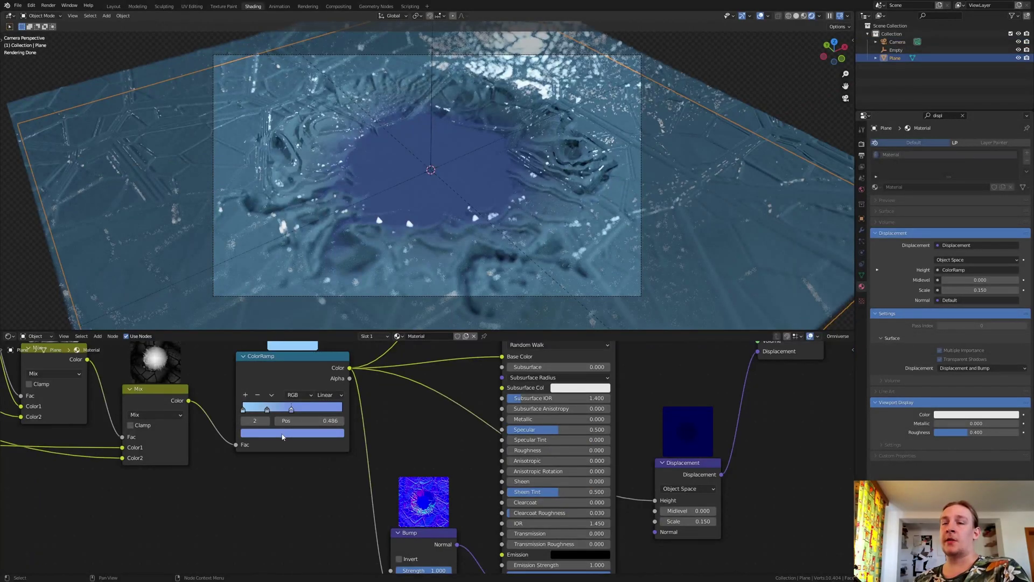
Step: Recolour the ColorRamp stop at position 0.486 to turquoise for the water in the hole
click(279, 435)
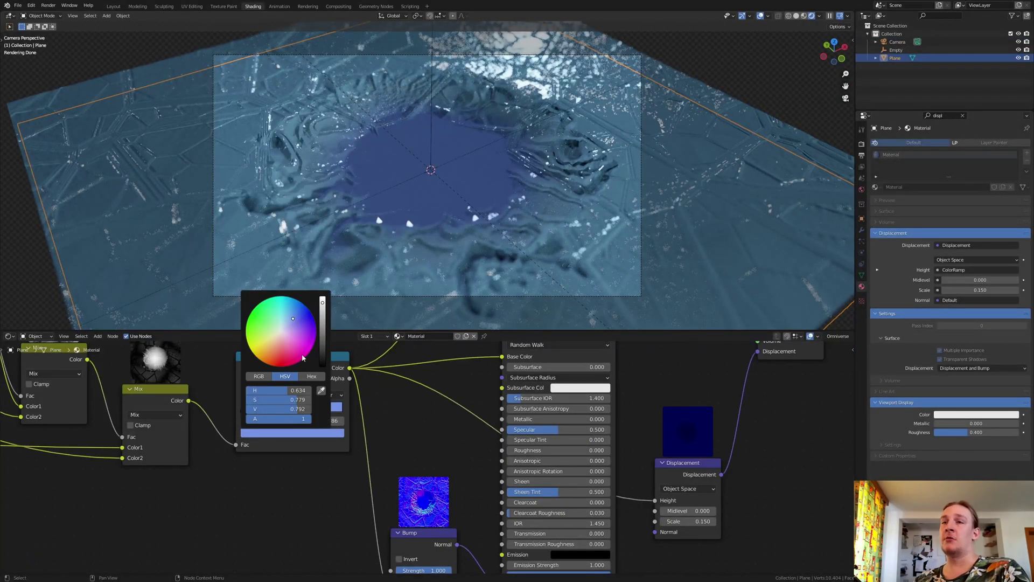
click(284, 318)
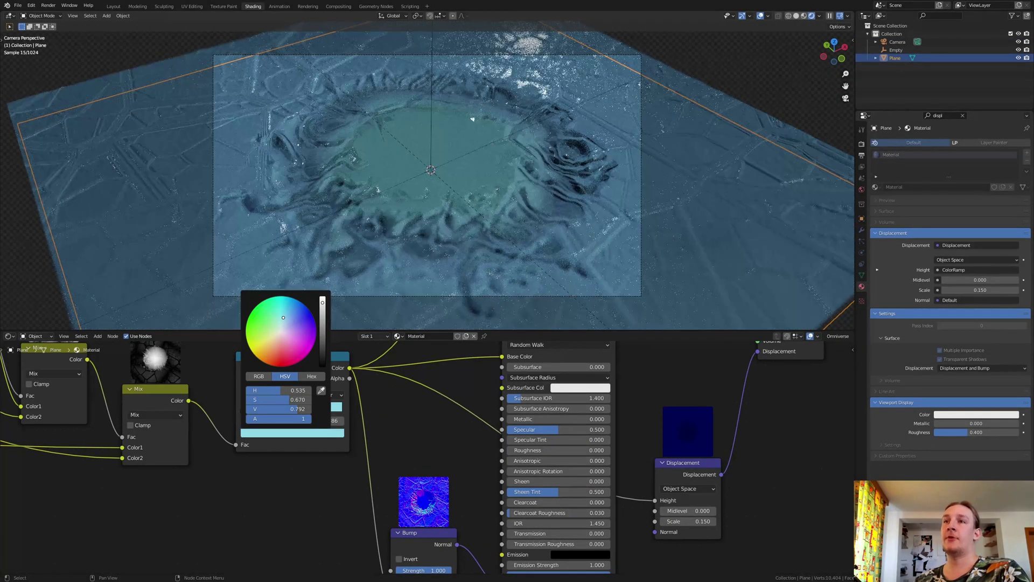
drag(283, 318, 282, 313)
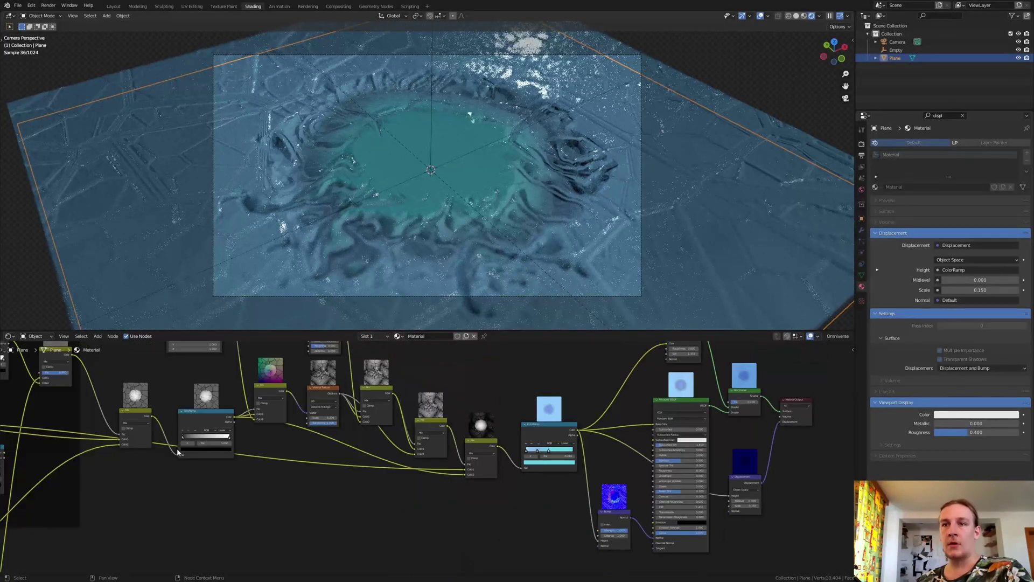
Step: Shift the black stop of the black-to-white ColorRamp slightly inward from position 0
scroll(177, 447, up, 4)
scroll(205, 421, up, 2)
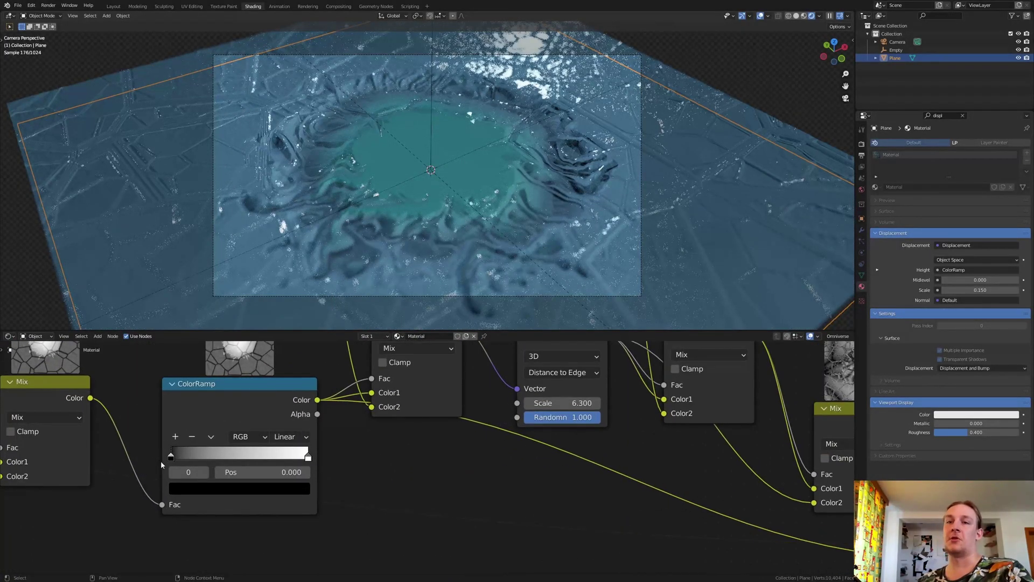
drag(171, 458, 182, 454)
Step: Connect the lower ColorRamp's Color output to Color1 of the last Mix node and fine-tune a stop on that ramp
scroll(348, 493, down, 4)
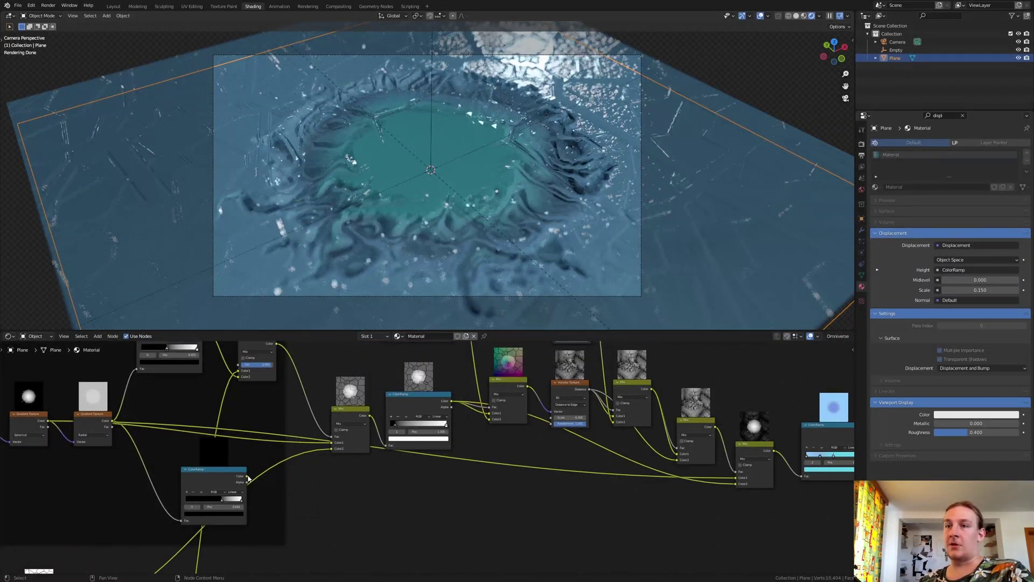
drag(248, 479, 737, 478)
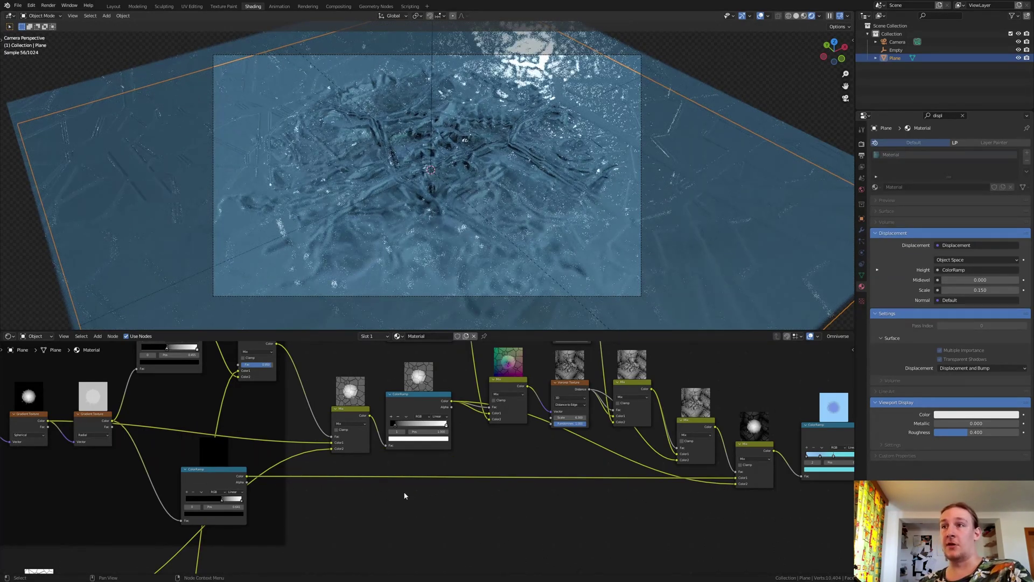
drag(221, 500, 220, 505)
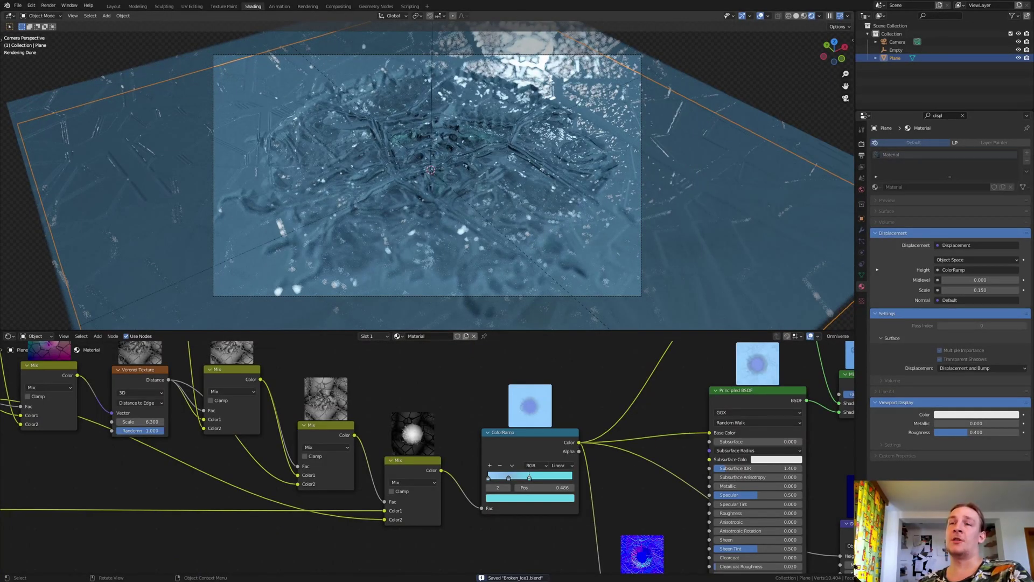
Step: Add Texture Coordinate and Mapping nodes to the world's studio_small_01_4k.exr texture and turn the environment around Z
click(51, 337)
click(49, 355)
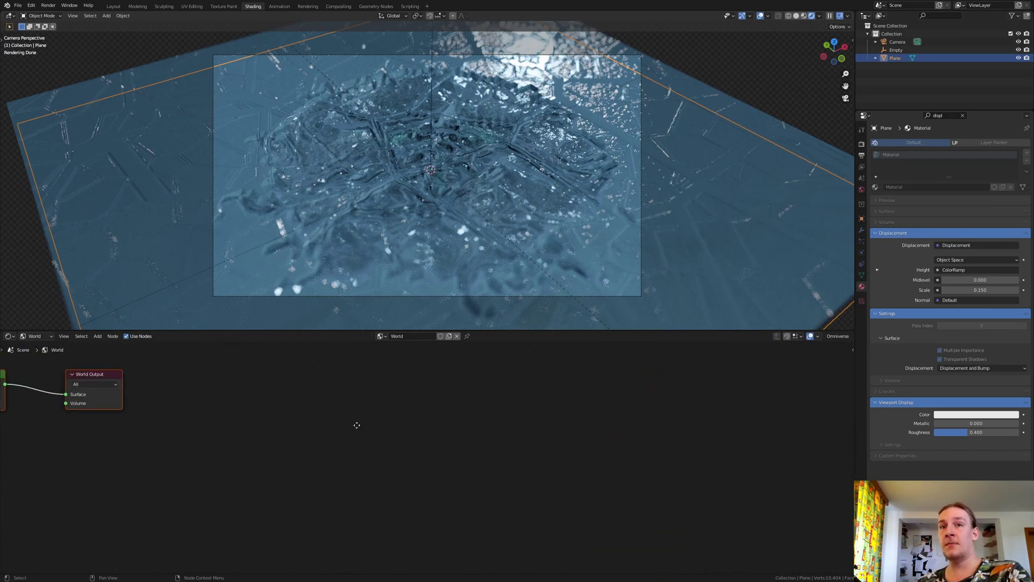
key(Home)
click(330, 424)
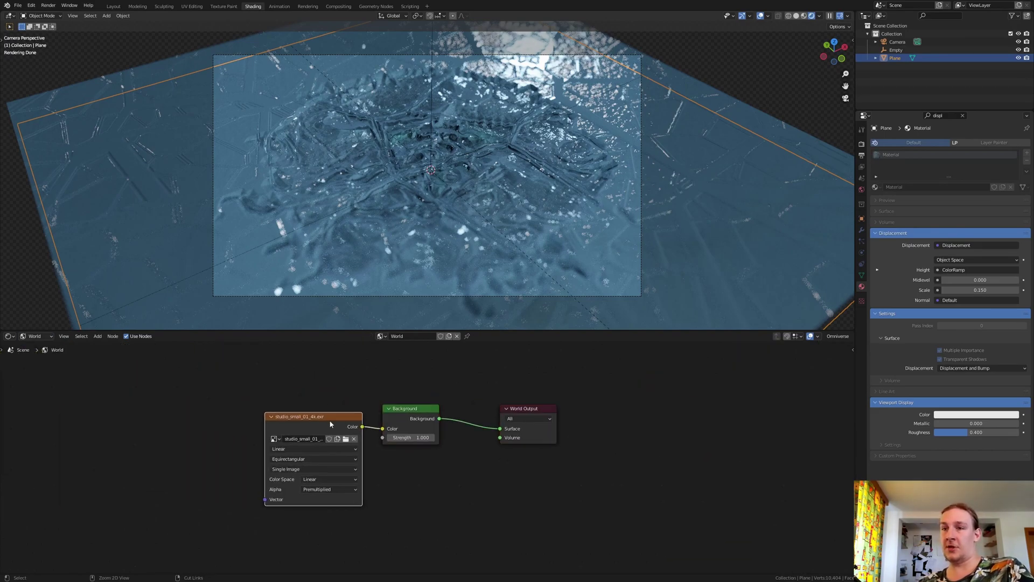
key(ctrl+t)
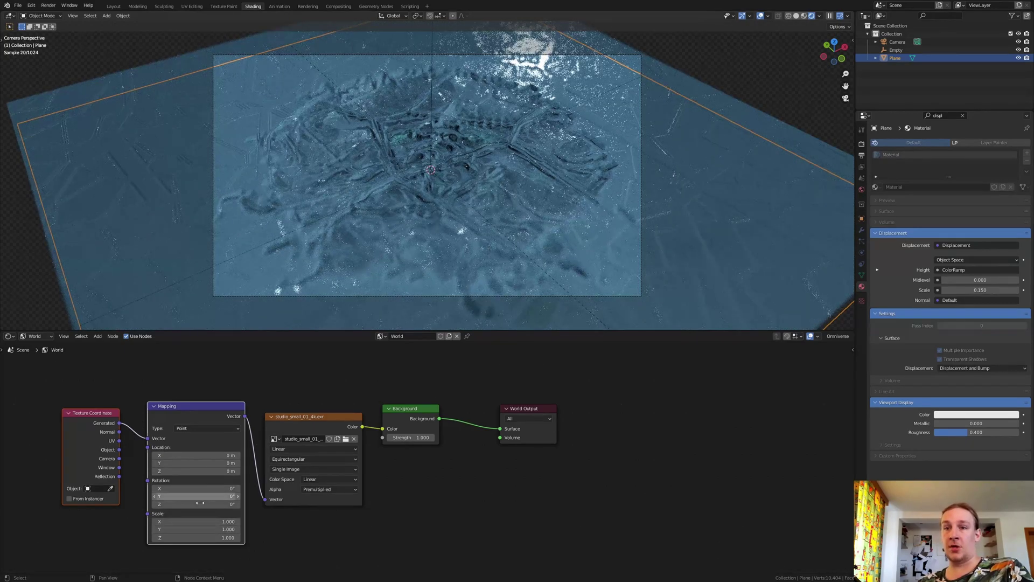
drag(200, 503, 151, 503)
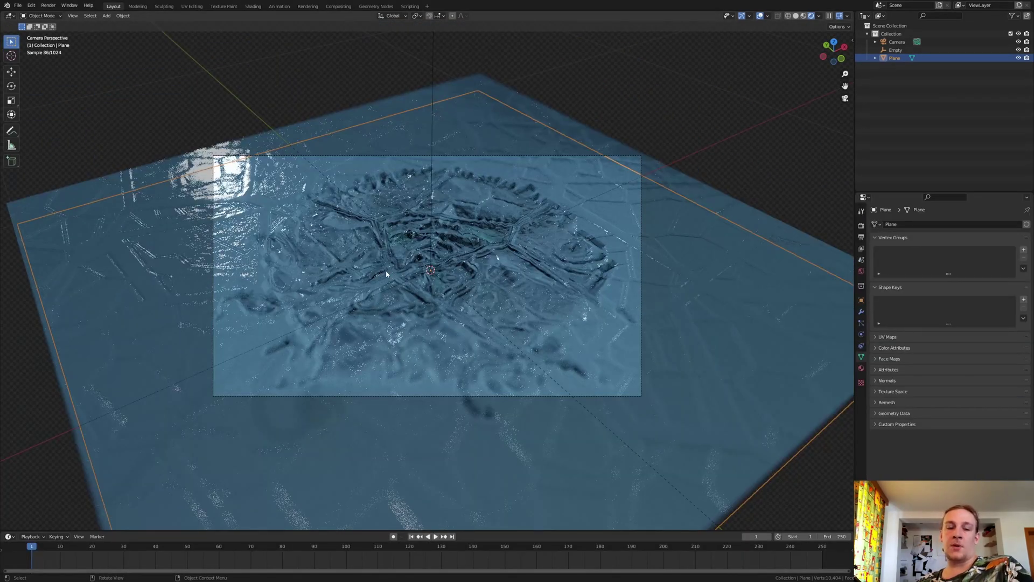
Step: Add an area light to the scene and raise it straight up along Z above the ice plane
key(shift+a)
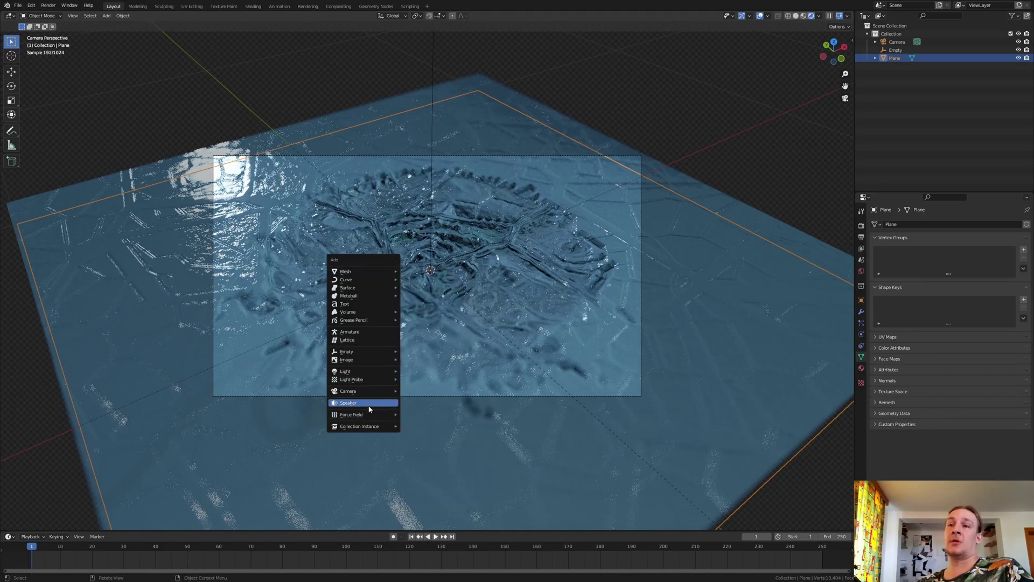
mouse_move(361, 372)
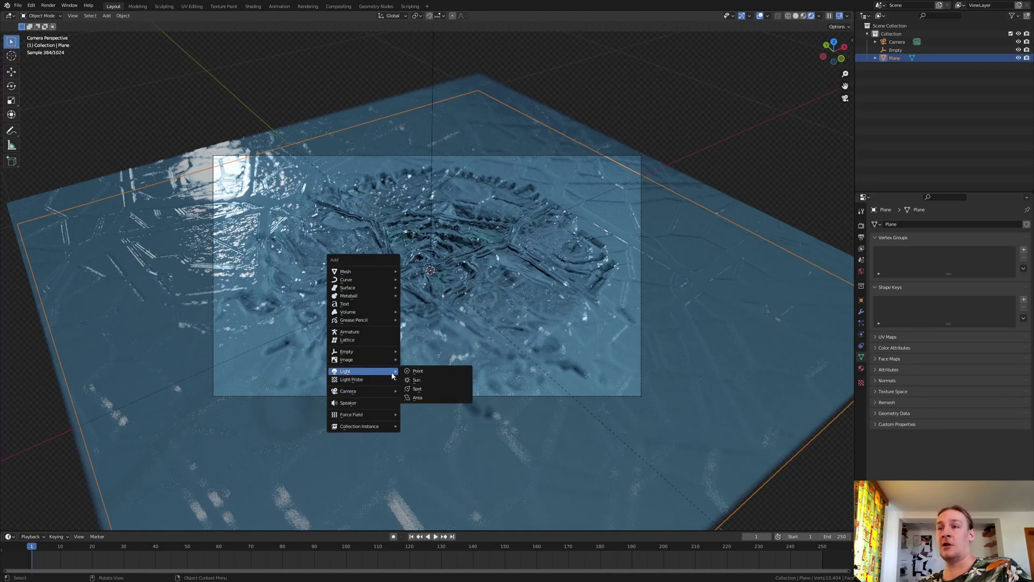
click(418, 400)
key(g)
key(z)
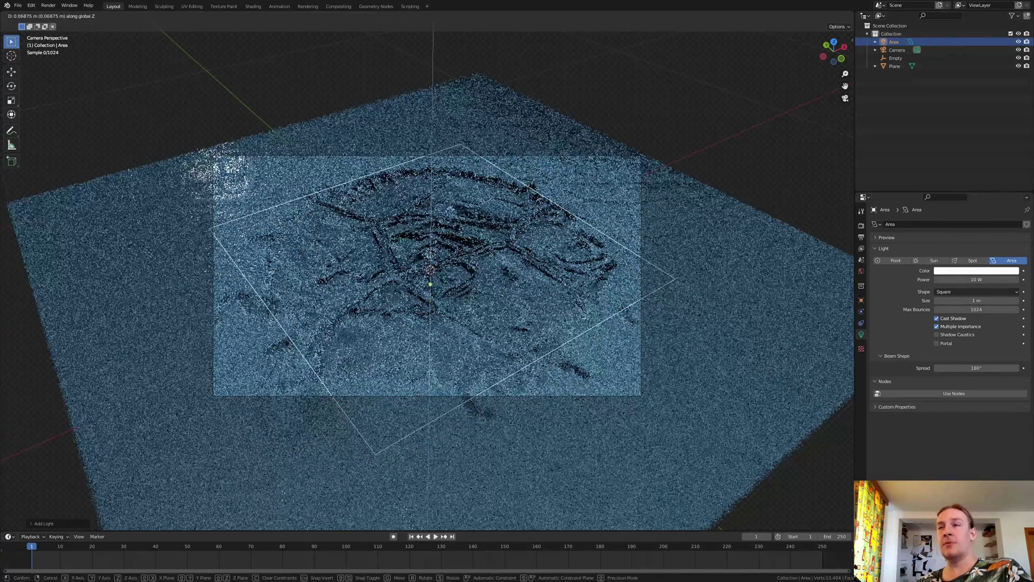
click(417, 225)
Step: From the top view, move the area light in the negative X direction past the edge of the ice plane
key(KP_7)
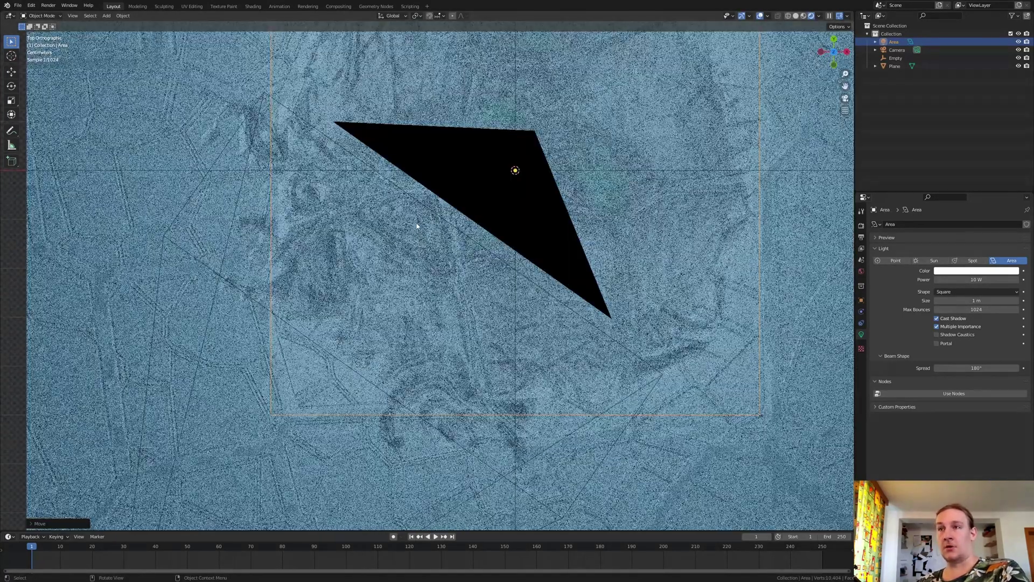
scroll(418, 229, down, 4)
key(g)
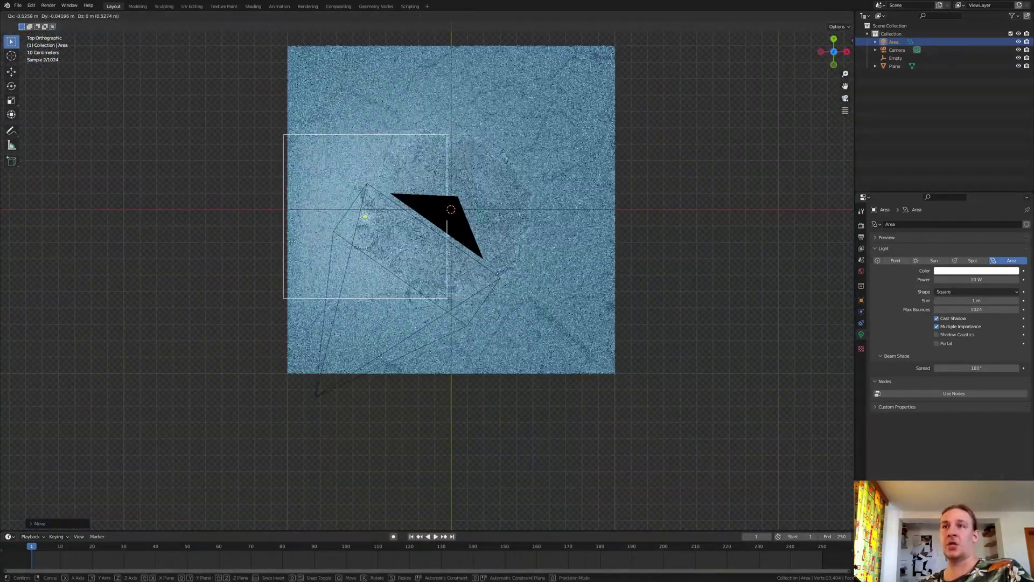
click(225, 244)
key(r)
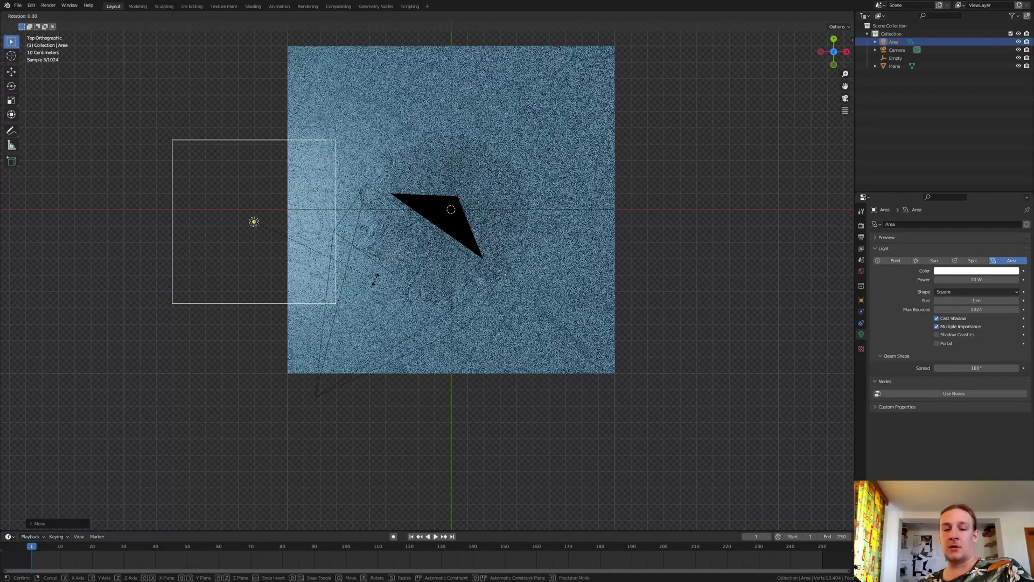
key(y)
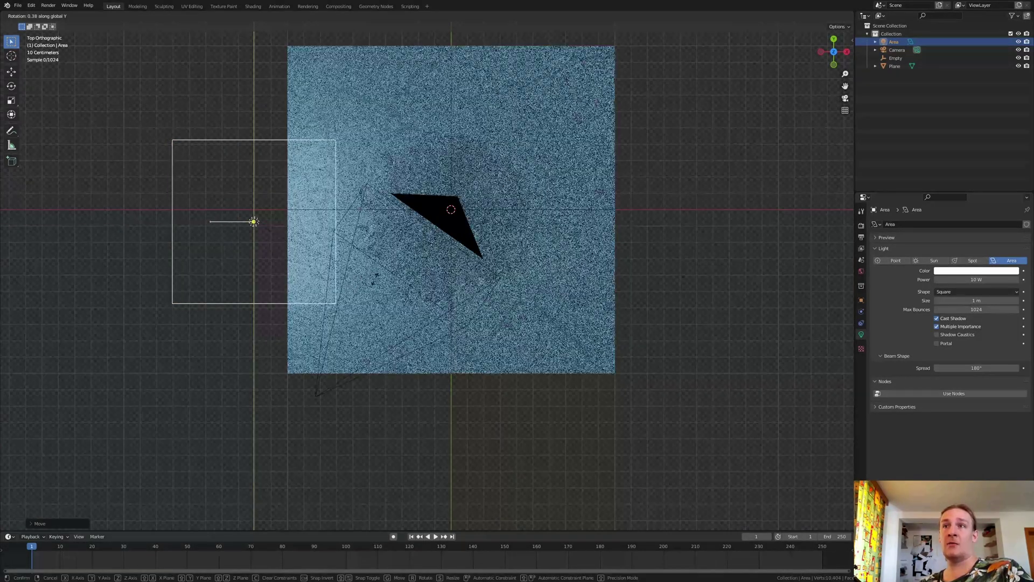
key(Escape)
Step: Rotate the area light about -61° around global Y to face the ice and scale it up to roughly twice its size
middle_drag(372, 226, 378, 325)
key(r)
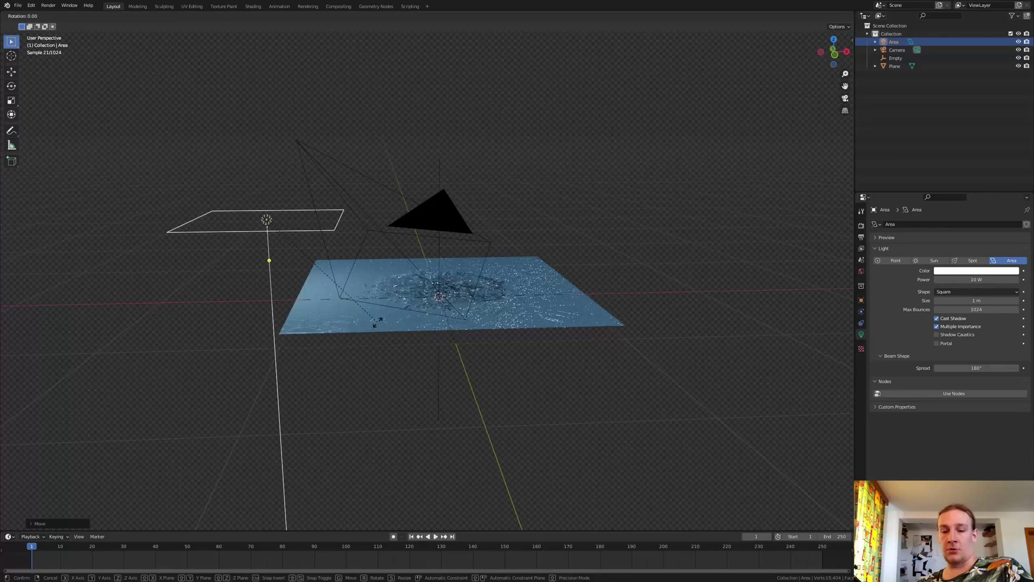
key(y)
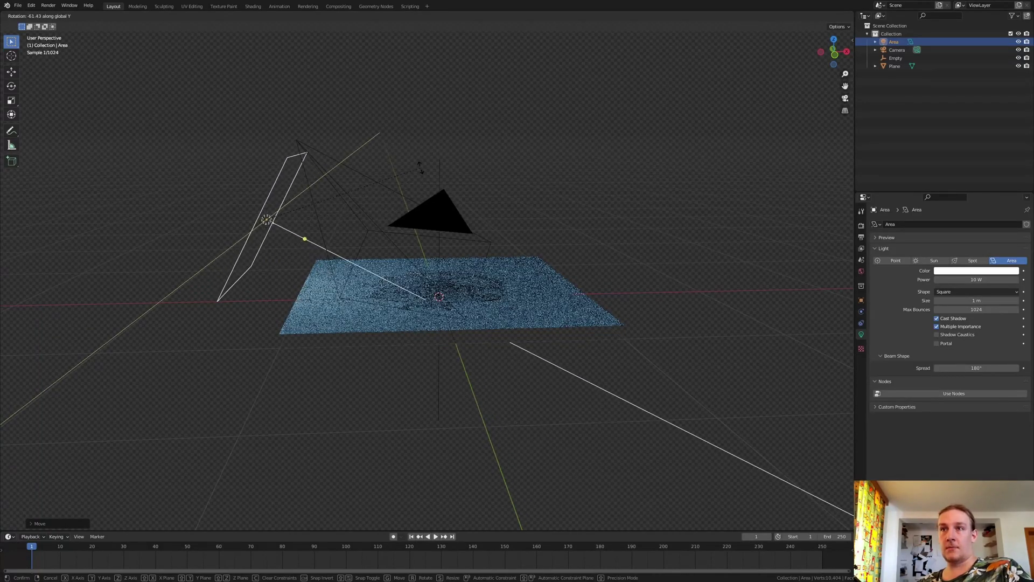
click(459, 226)
key(s)
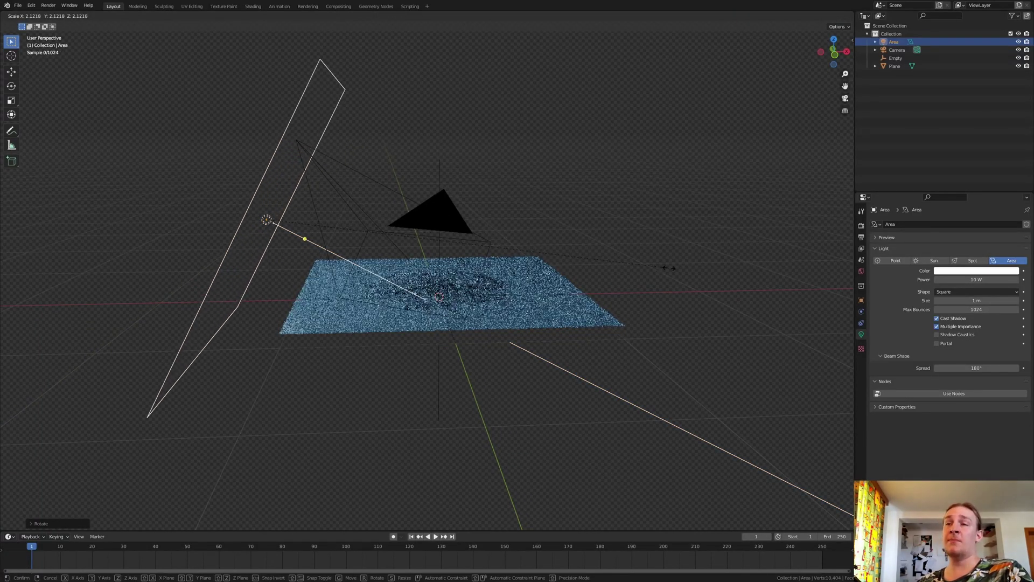
click(696, 267)
Step: Move the area light horizontally towards the far side of the ice plane in camera view and rotate it around global Z towards the hole
key(KP_0)
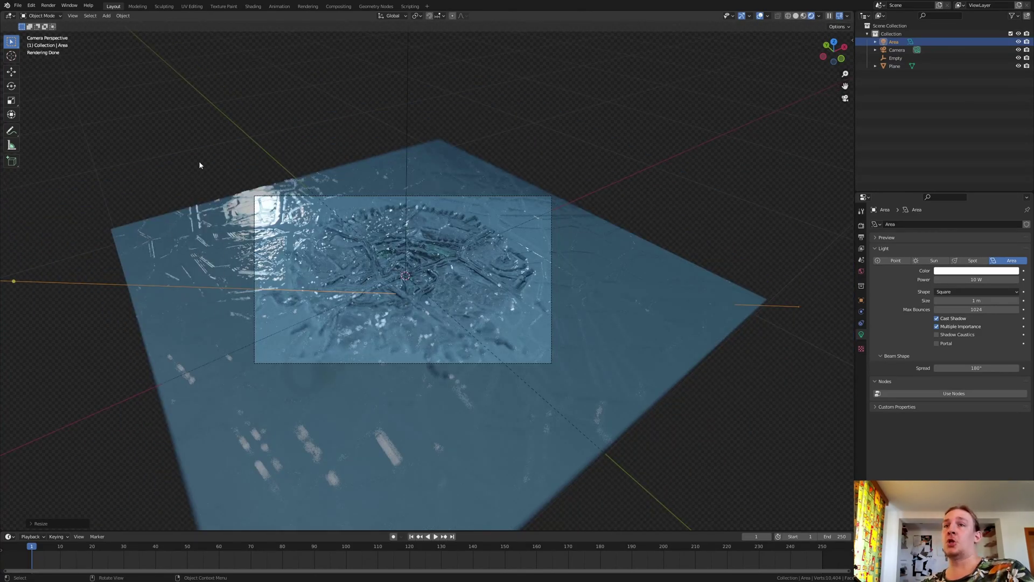
key(g)
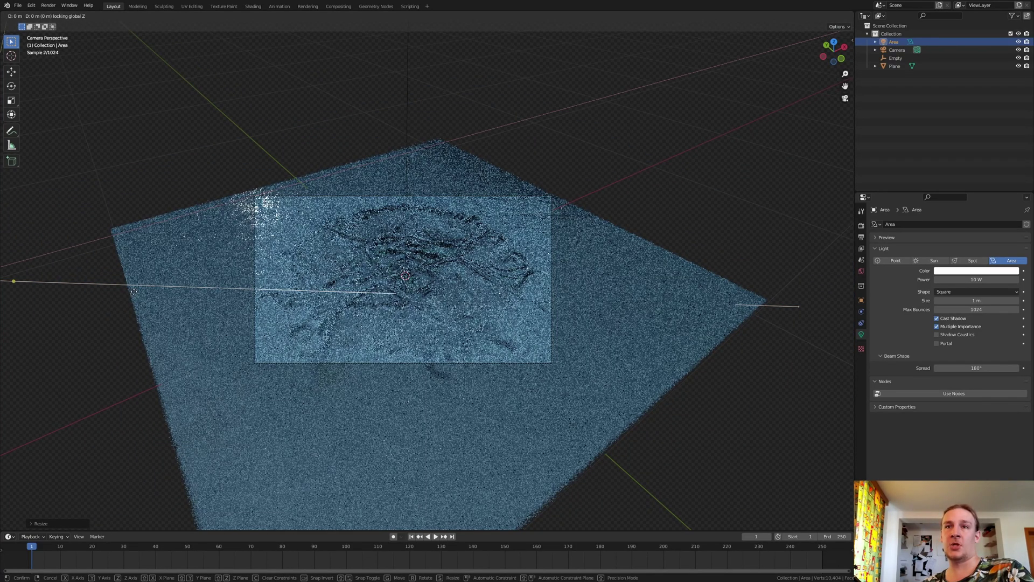
key(shift+z)
click(245, 91)
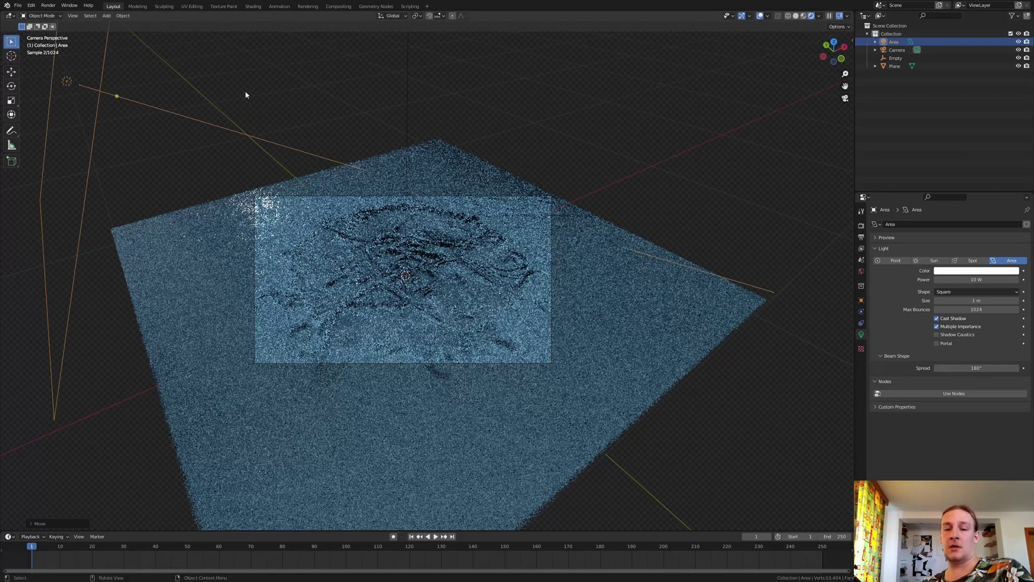
key(r)
key(z)
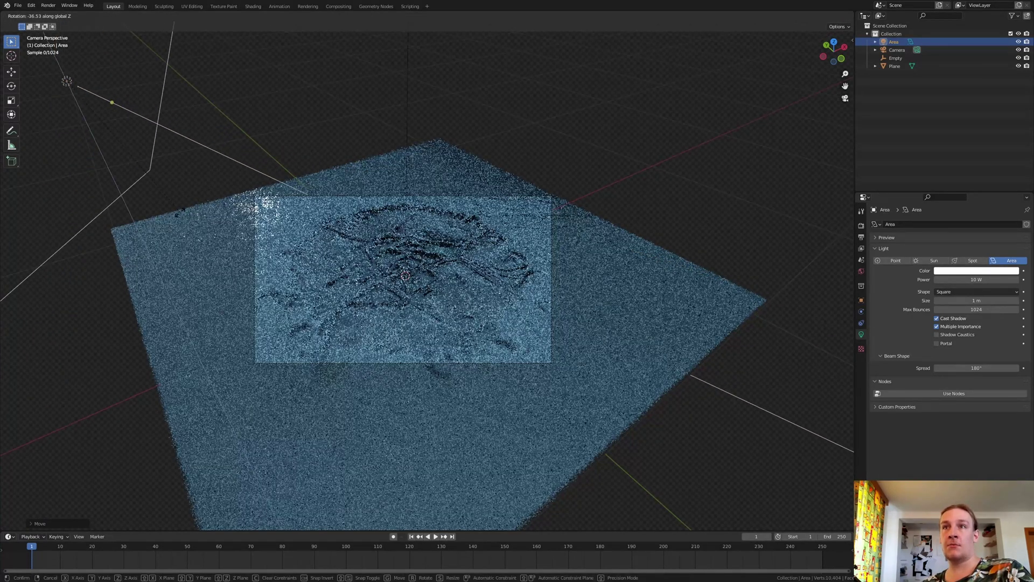
click(143, 231)
Step: Reposition the area light closer behind the ice plane and rotate it roughly another -16° around global Z
key(g)
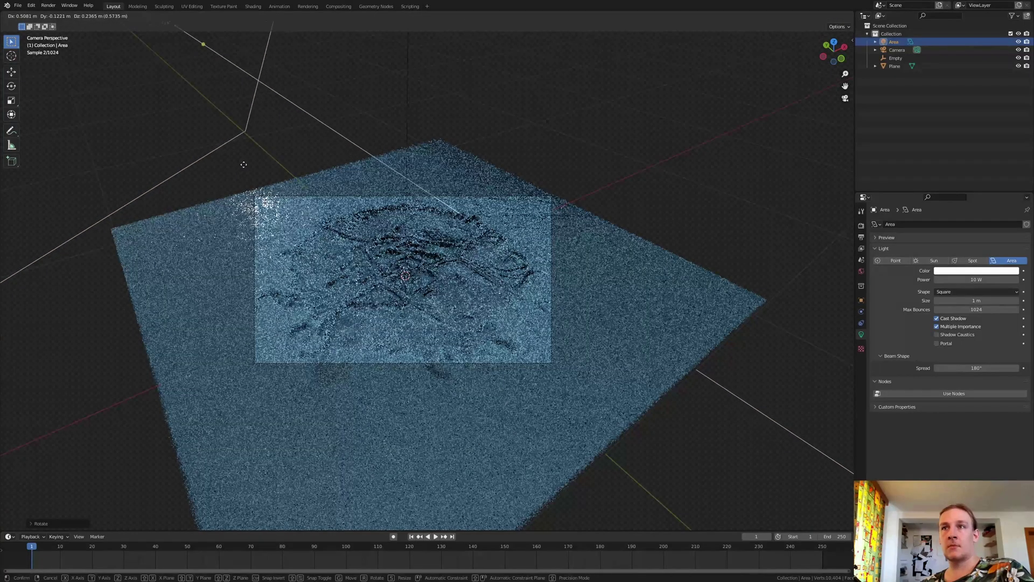
key(z)
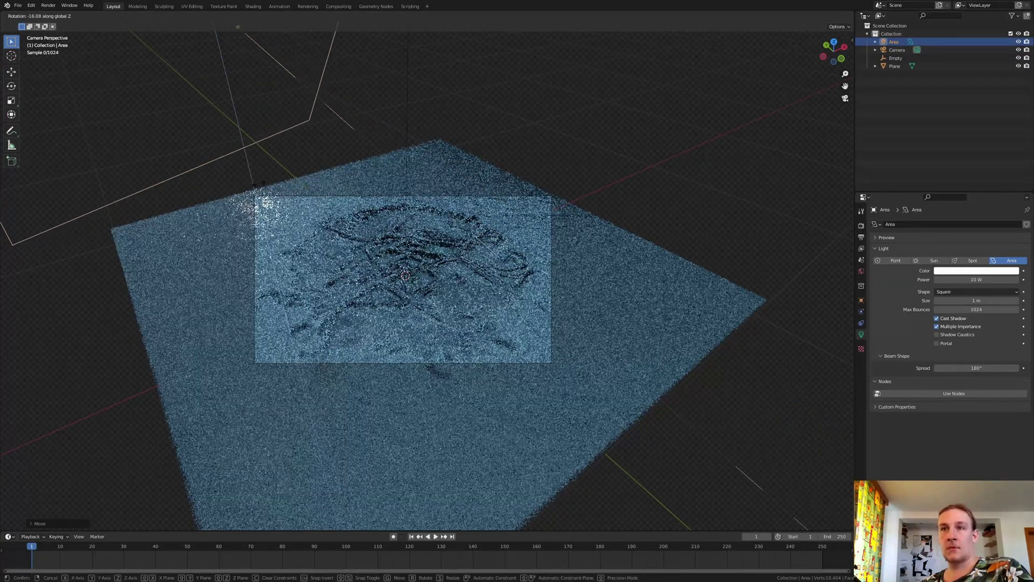
click(253, 193)
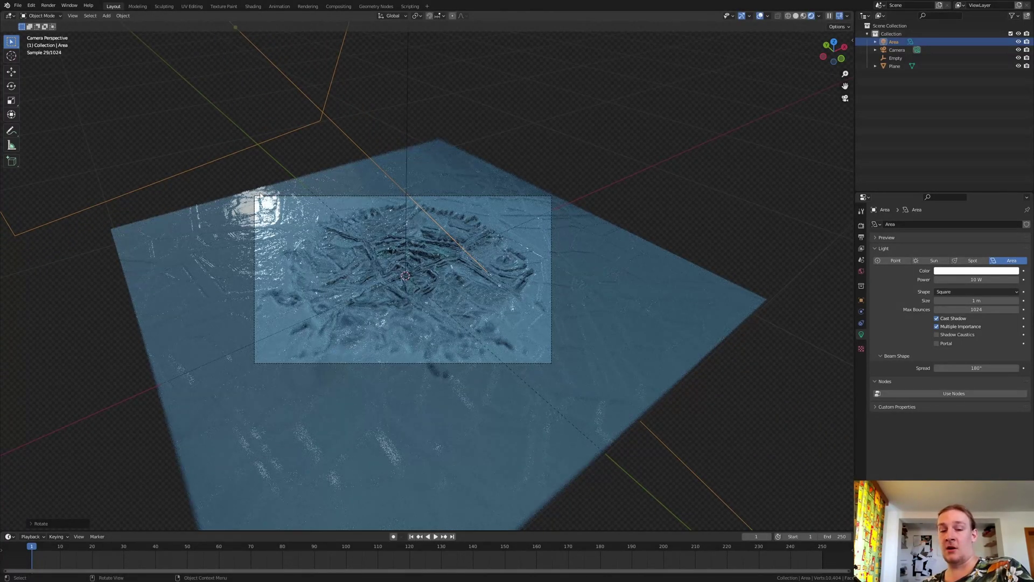
Step: Scale the area light up about 1.4 times and raise its power to 83.7 W
key(s)
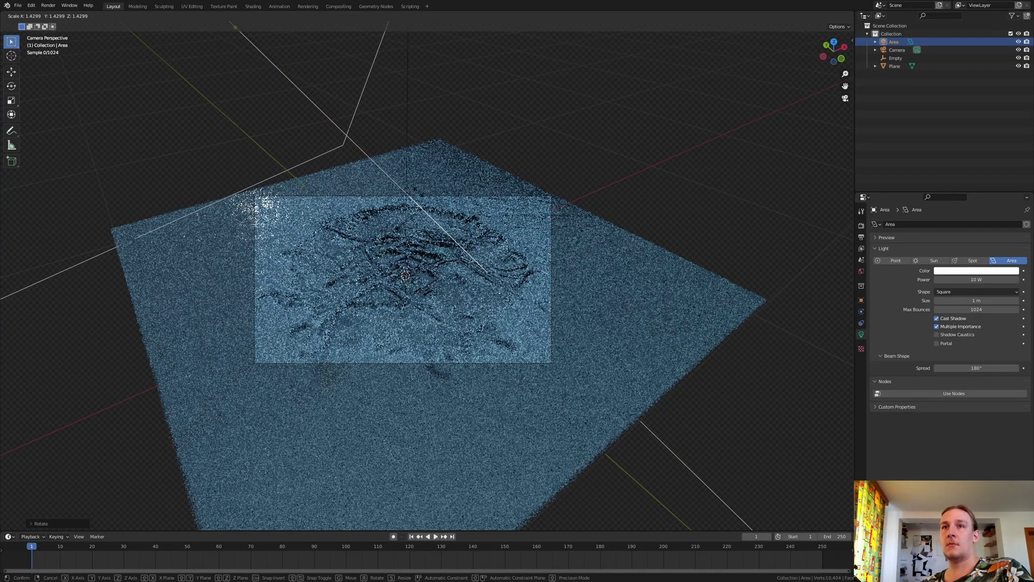
click(421, 200)
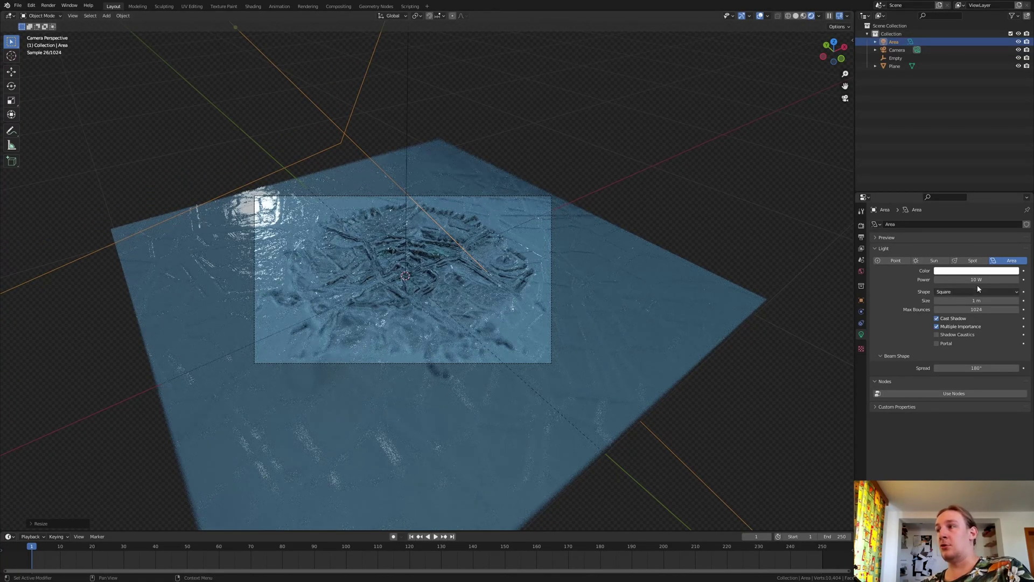
drag(974, 279, 1014, 279)
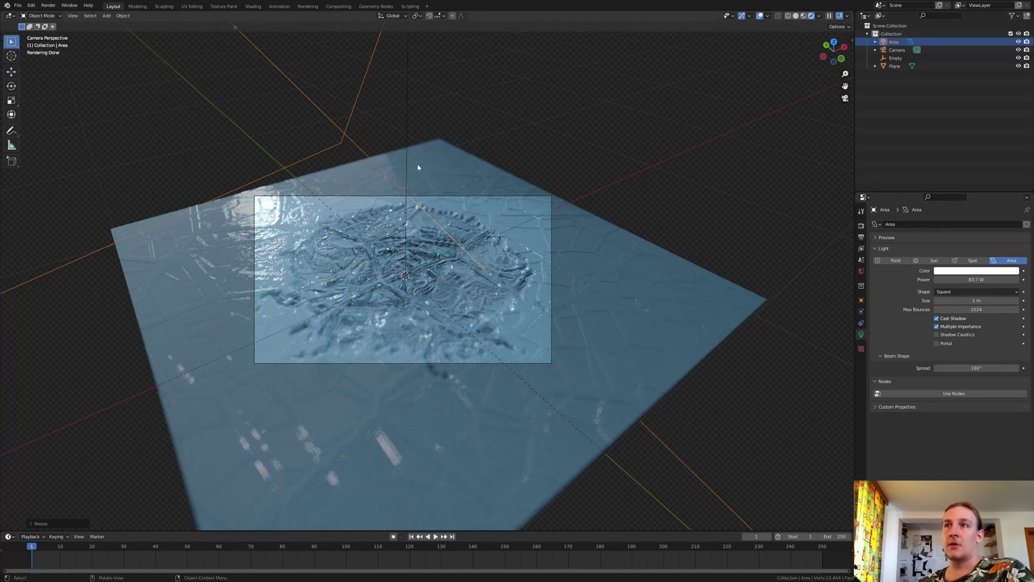
Step: Enlarge the area light again to more than twice its current size
scroll(418, 167, up, 1)
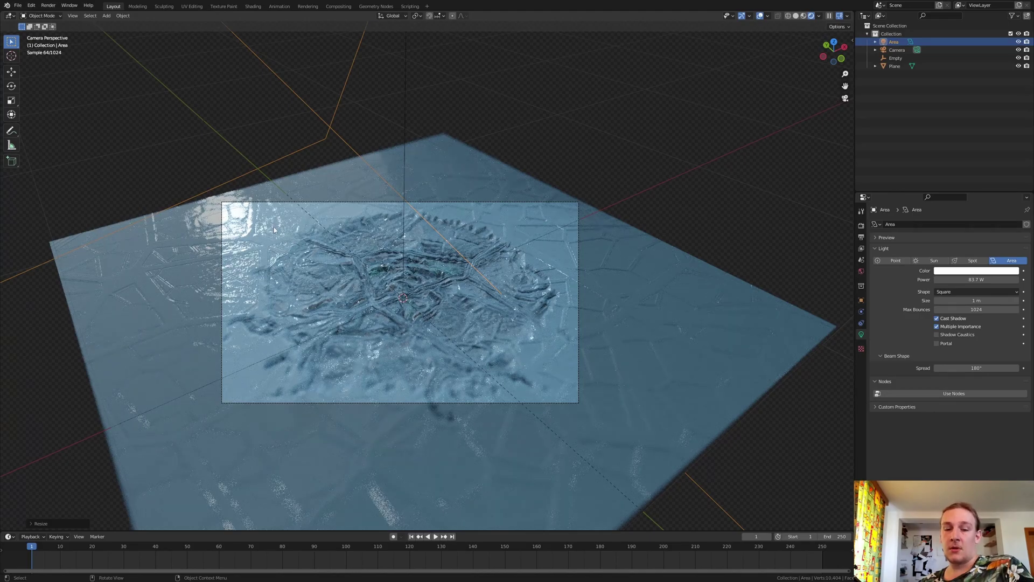
key(s)
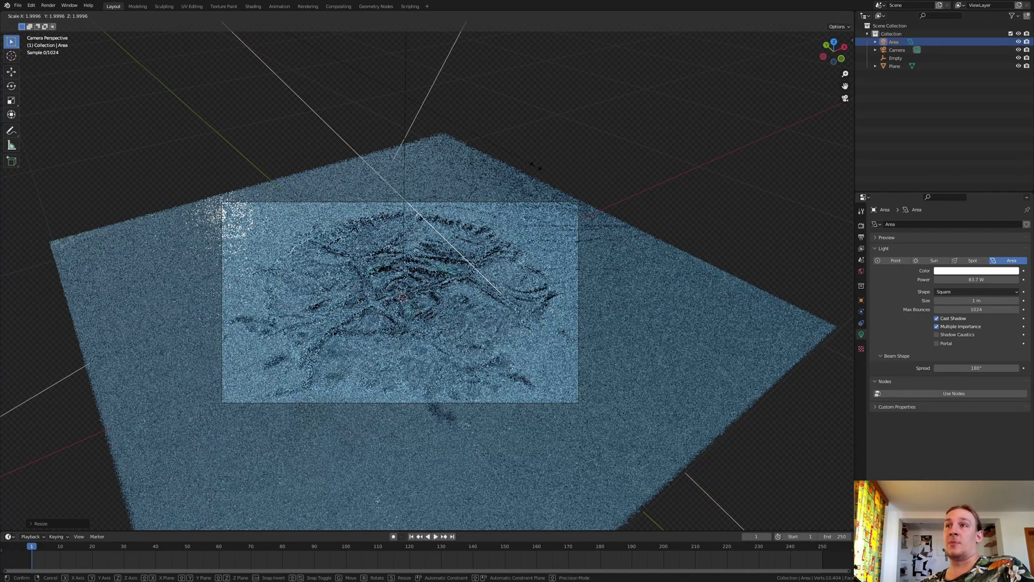
click(700, 174)
scroll(467, 275, up, 2)
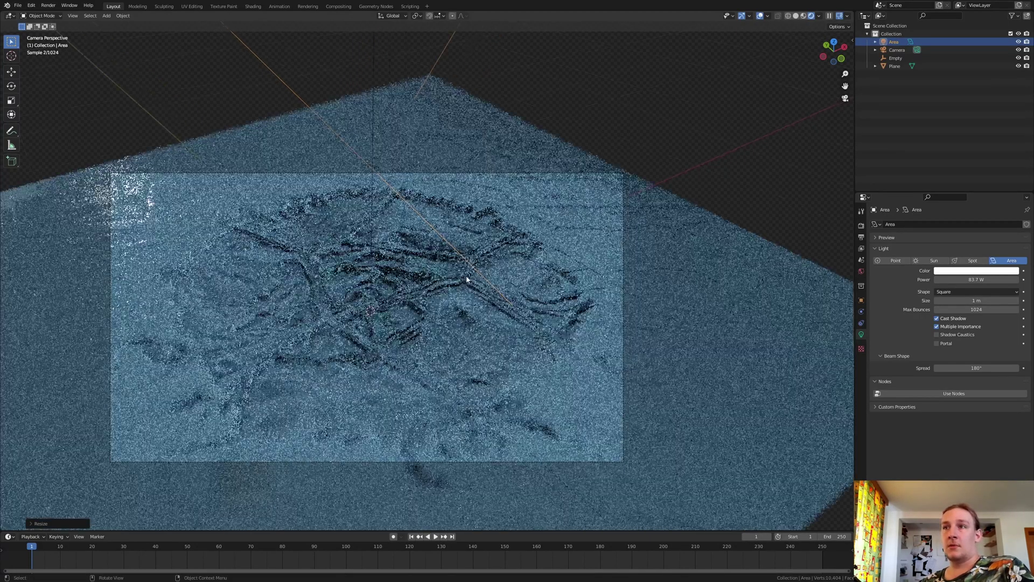
Step: Set the area light's power to 250 W
drag(973, 280, 996, 280)
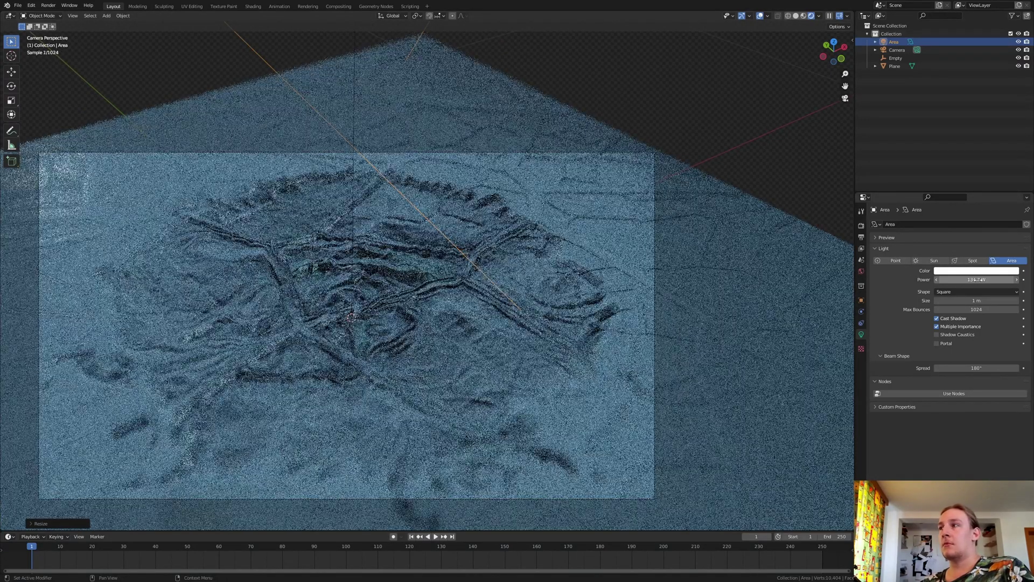
click(980, 280)
text(25)
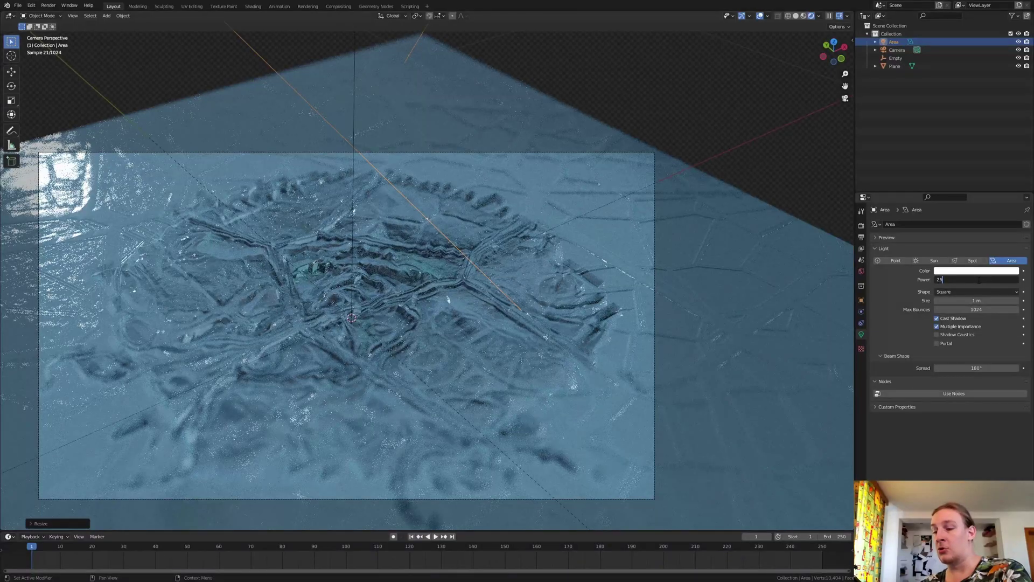
text(0)
key(Return)
scroll(335, 329, down, 2)
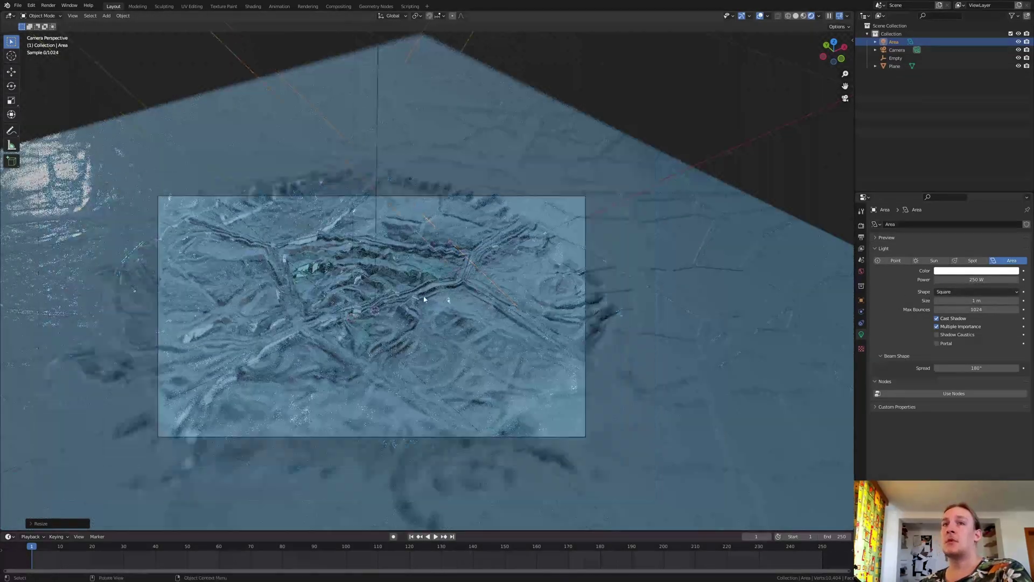
scroll(335, 330, up, 1)
scroll(335, 330, up, 1)
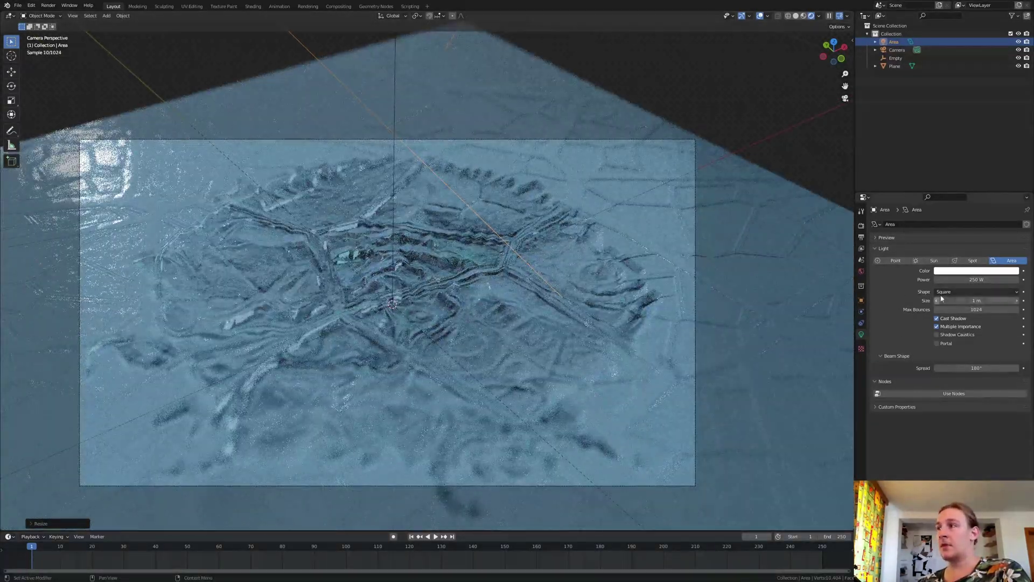
Step: Tint the area light a light cyan-blue
click(968, 272)
drag(981, 186, 978, 182)
click(980, 182)
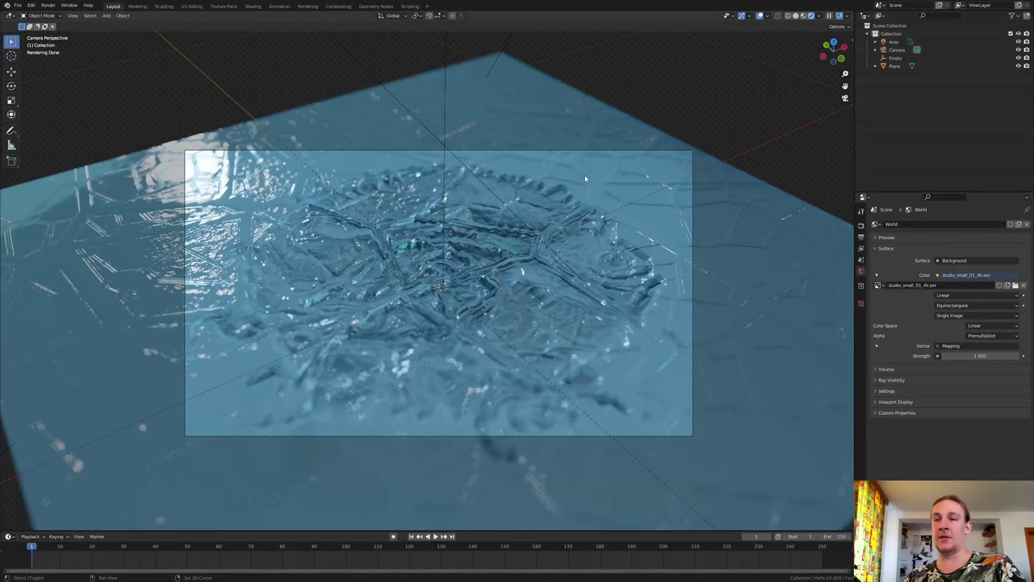
Step: Add a second mesh plane lowered along Z beneath the ice and scale it up more than 5.5 times, past the ice's edges
key(shift+a)
mouse_move(585, 176)
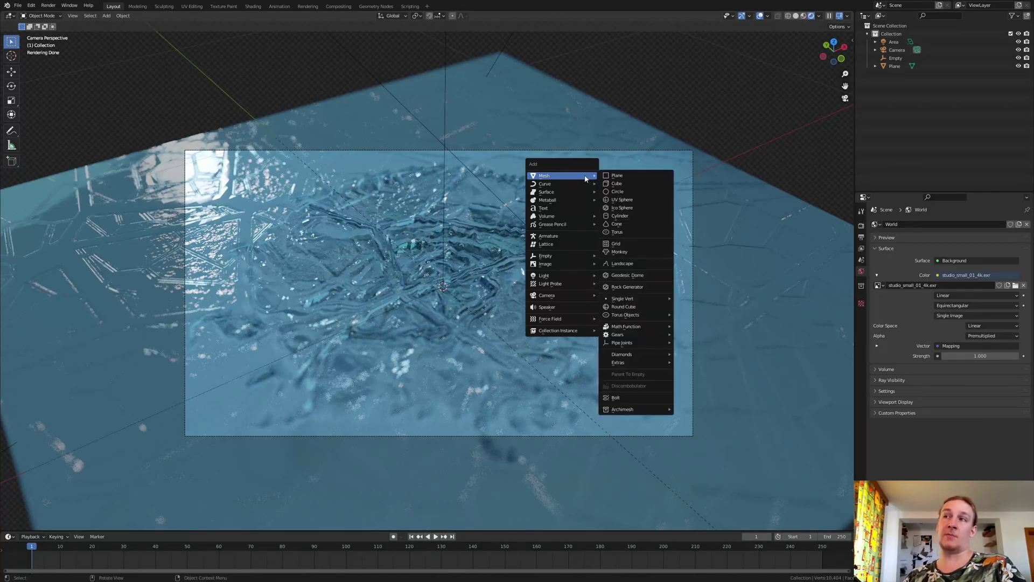
click(625, 176)
key(g)
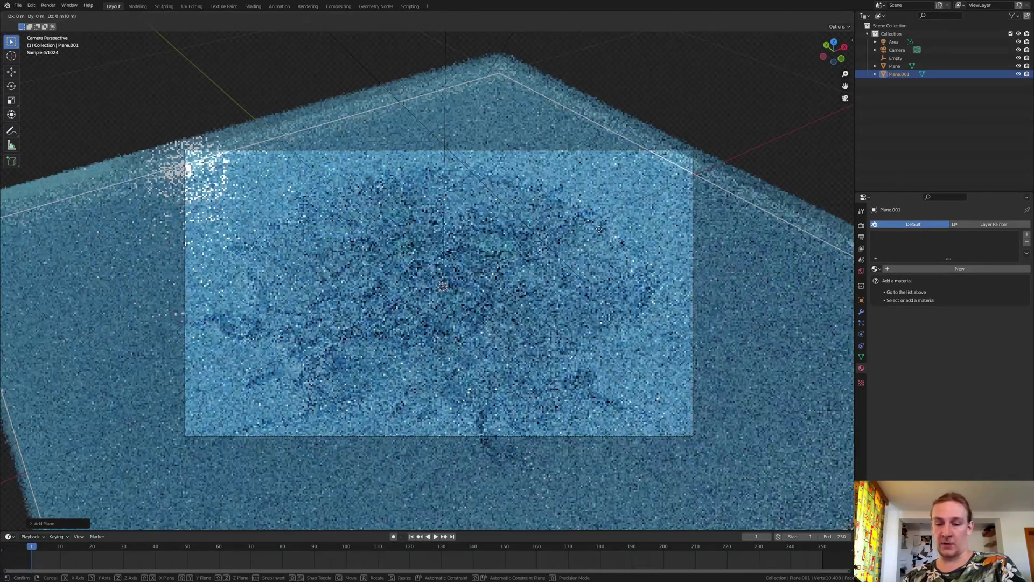
key(z)
click(506, 97)
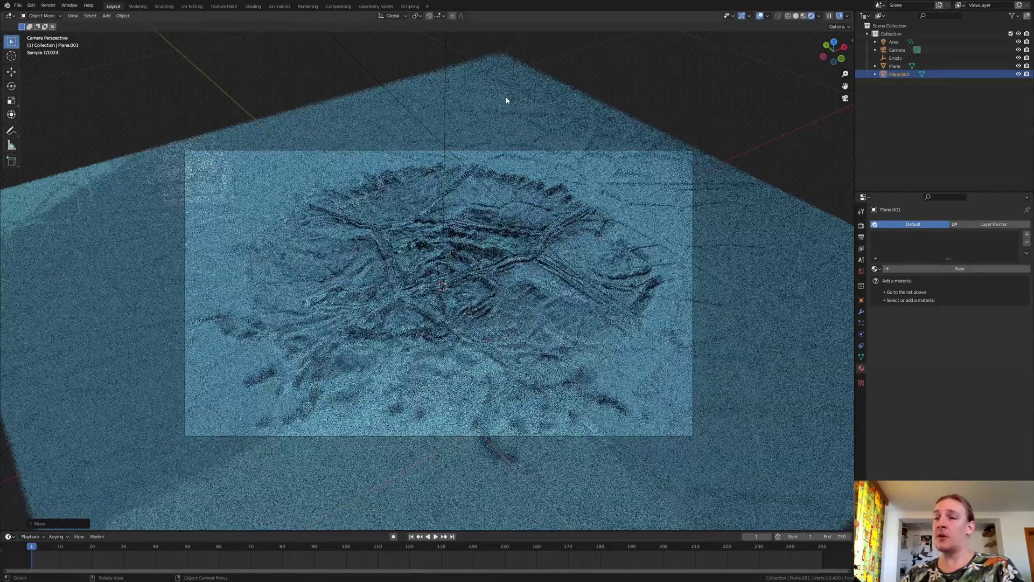
key(s)
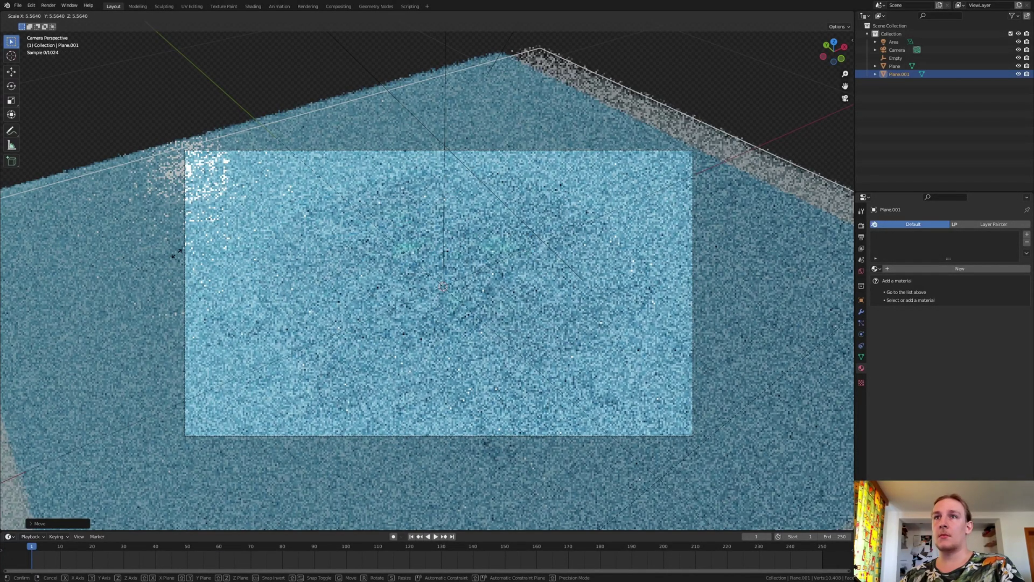
click(804, 171)
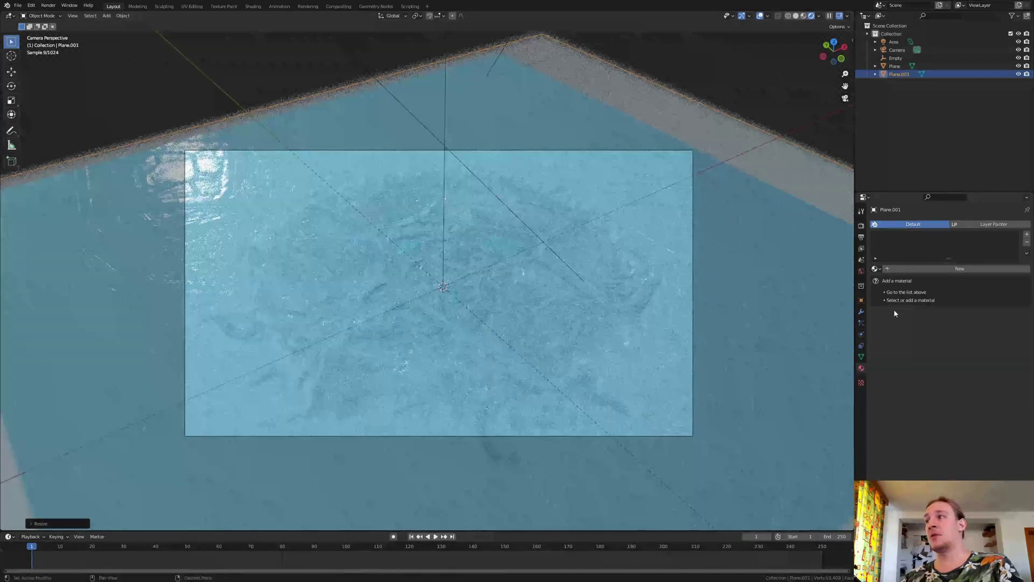
Step: Give the lower plane a new Principled BSDF material with a saturated light blue base colour
click(907, 269)
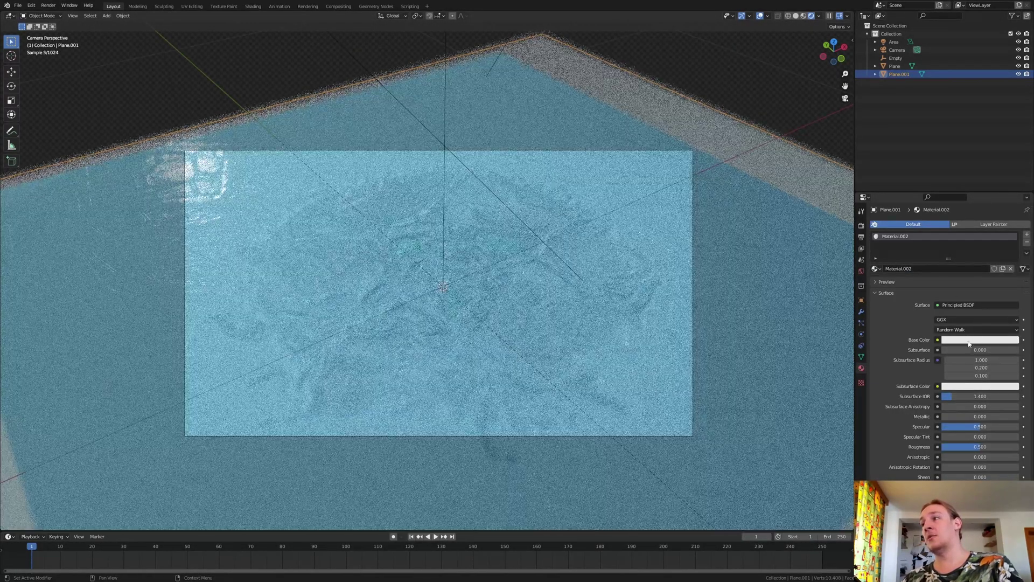
click(981, 339)
click(985, 237)
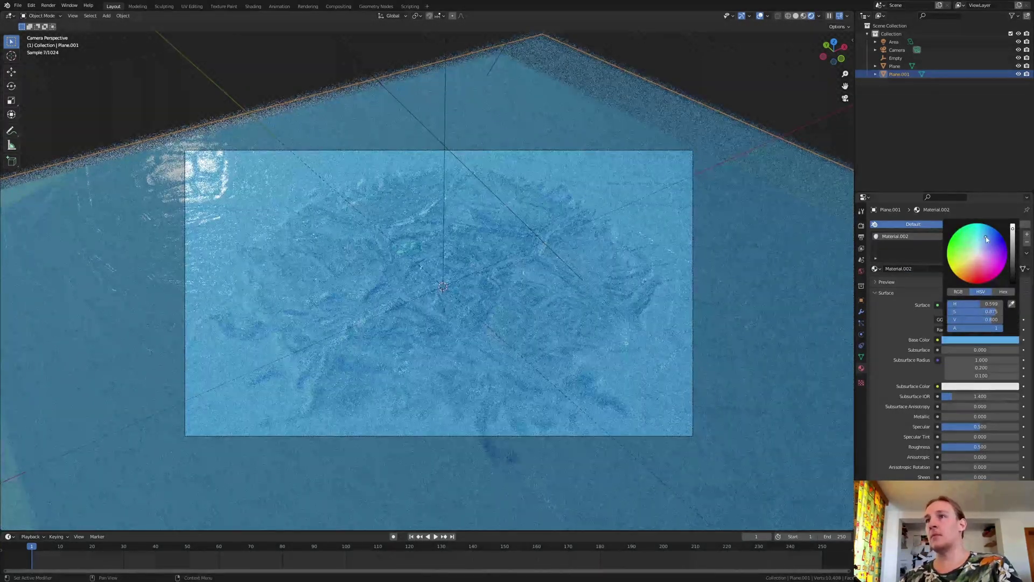
click(988, 339)
drag(982, 241, 984, 242)
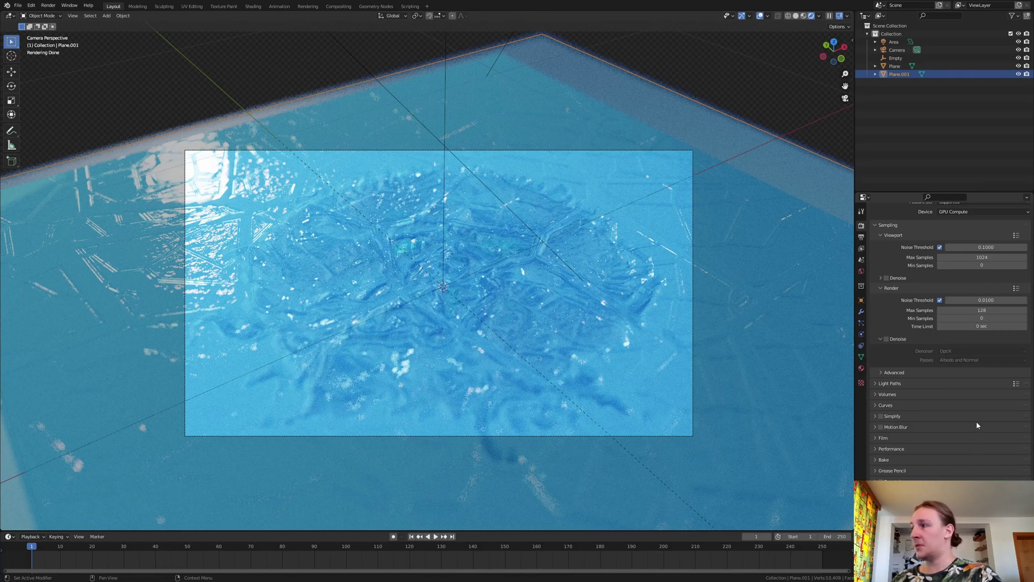
Step: Set the final render's max samples to 640 and enable render denoising with the OptiX denoiser
scroll(964, 409, up, 2)
click(991, 343)
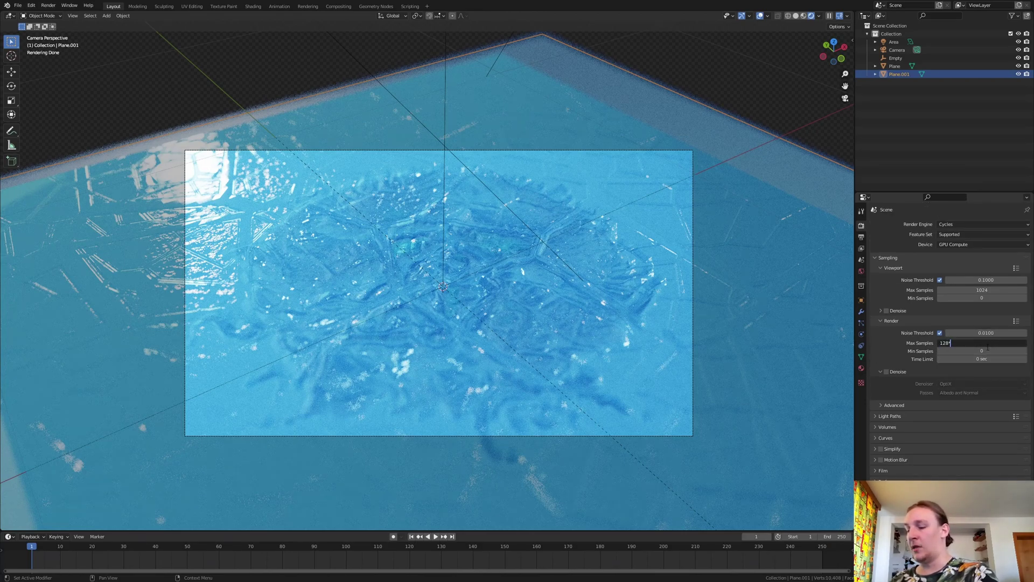
text(*5)
key(Return)
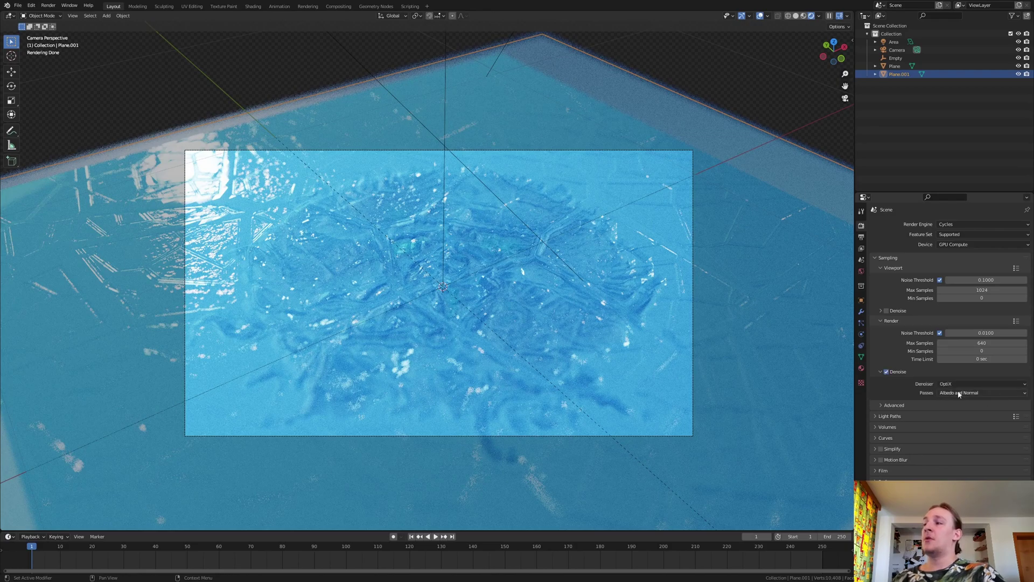
click(965, 385)
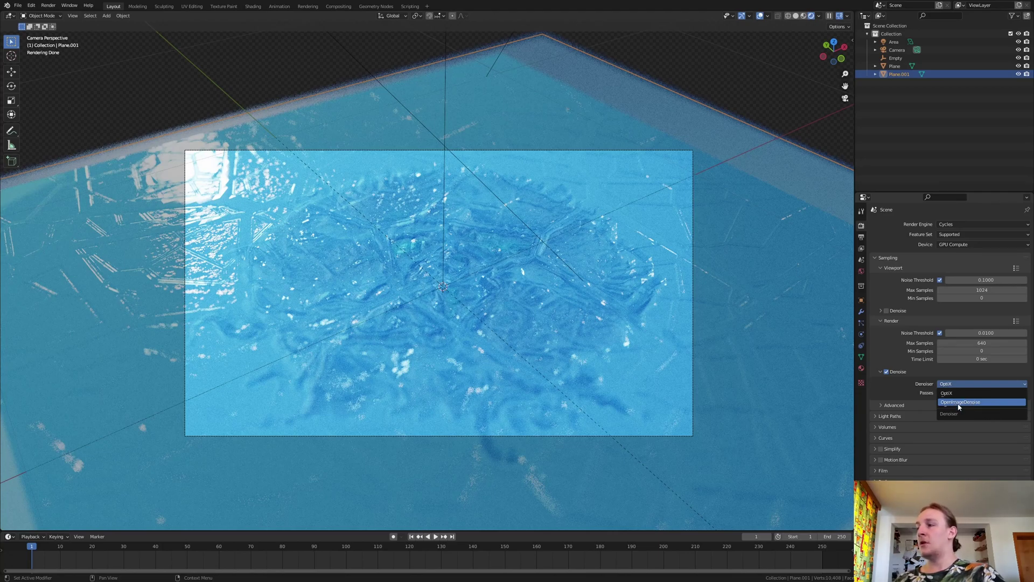
click(944, 393)
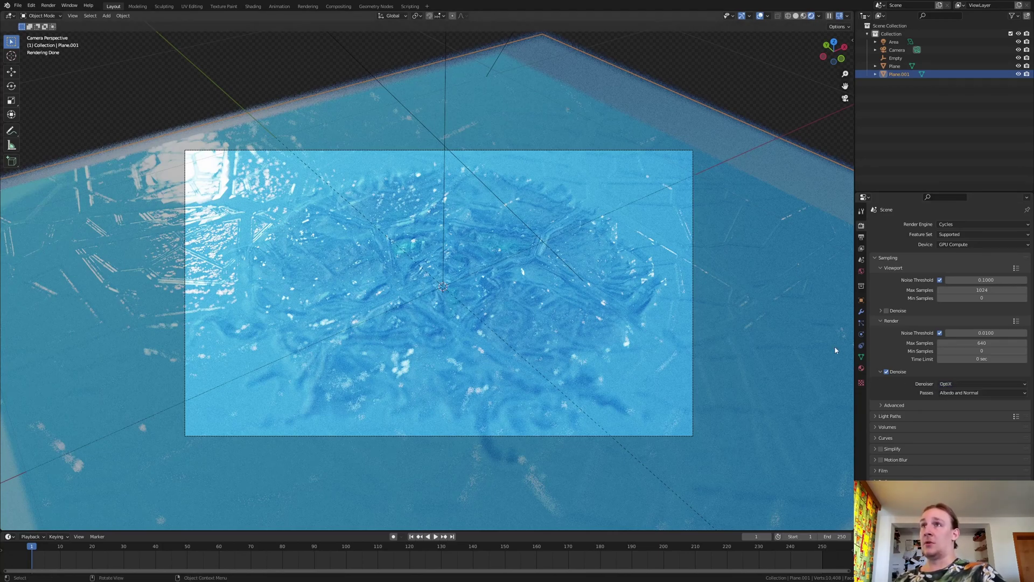
Step: Check the Denoise node setup in the compositing node tree, save the file and render the image
click(340, 6)
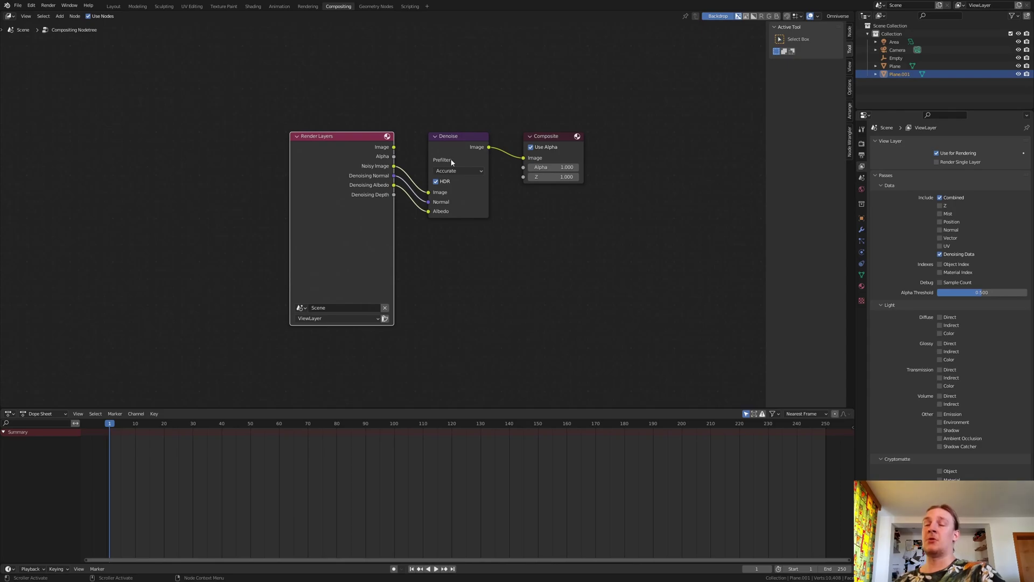
click(181, 302)
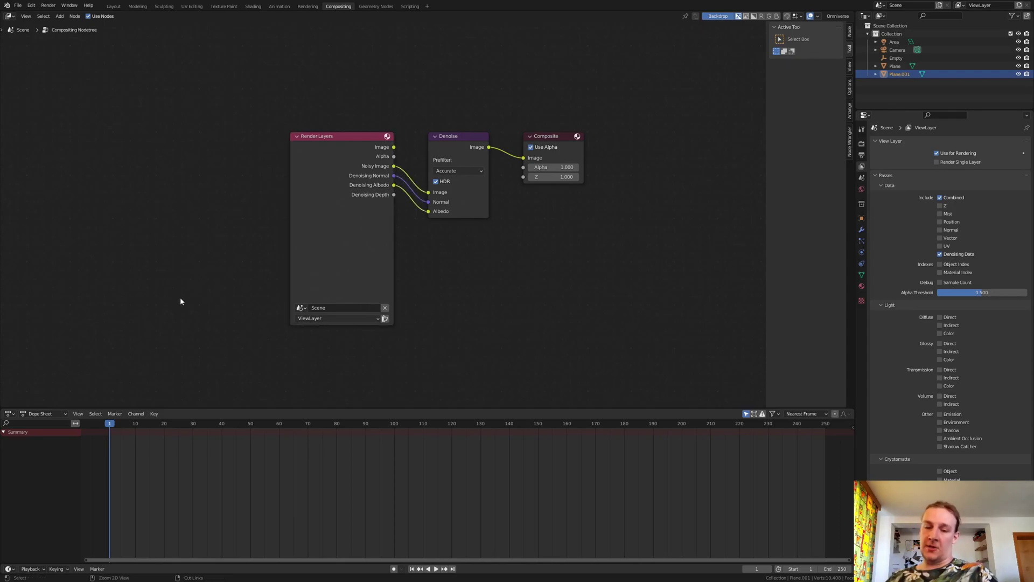
key(ctrl+s)
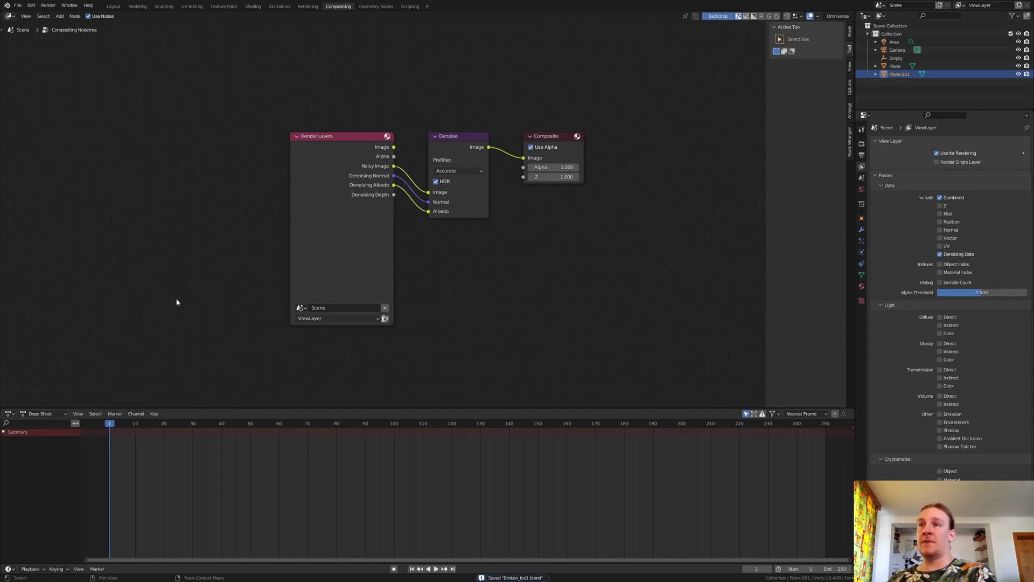
key(F12)
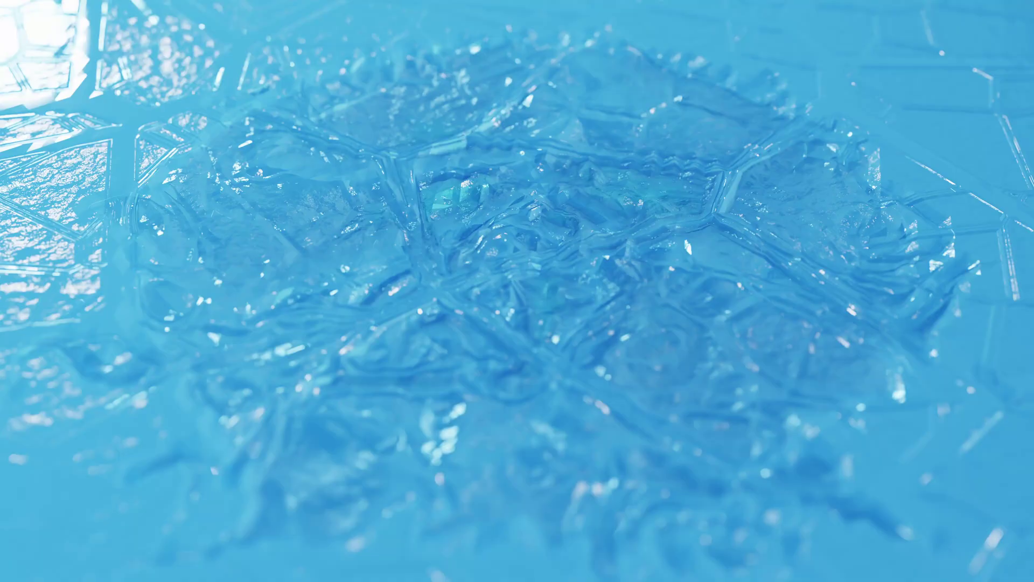